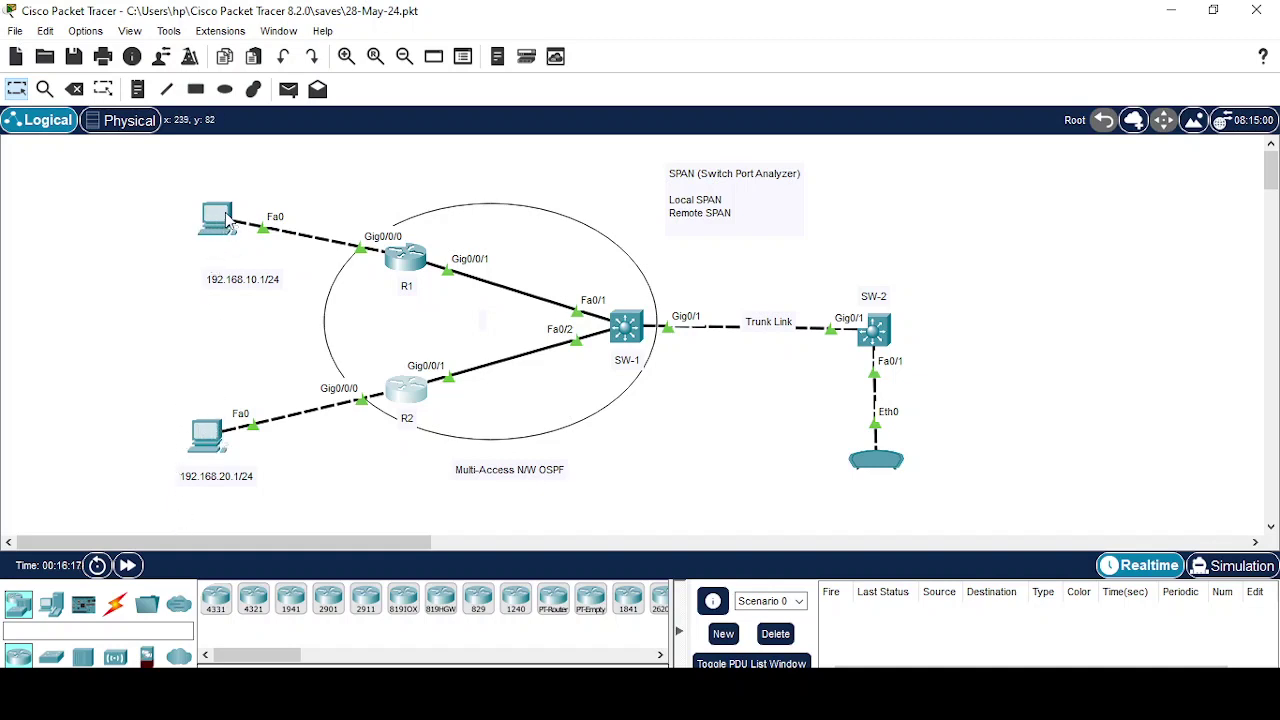
Step: Move the 192.168.10.1/24 label under its PC and reconnect the sniffer from SW-2 to FastEthernet0/3 on SW-1, shifting it closer to SW-1
left_click_drag(245, 286, 214, 265)
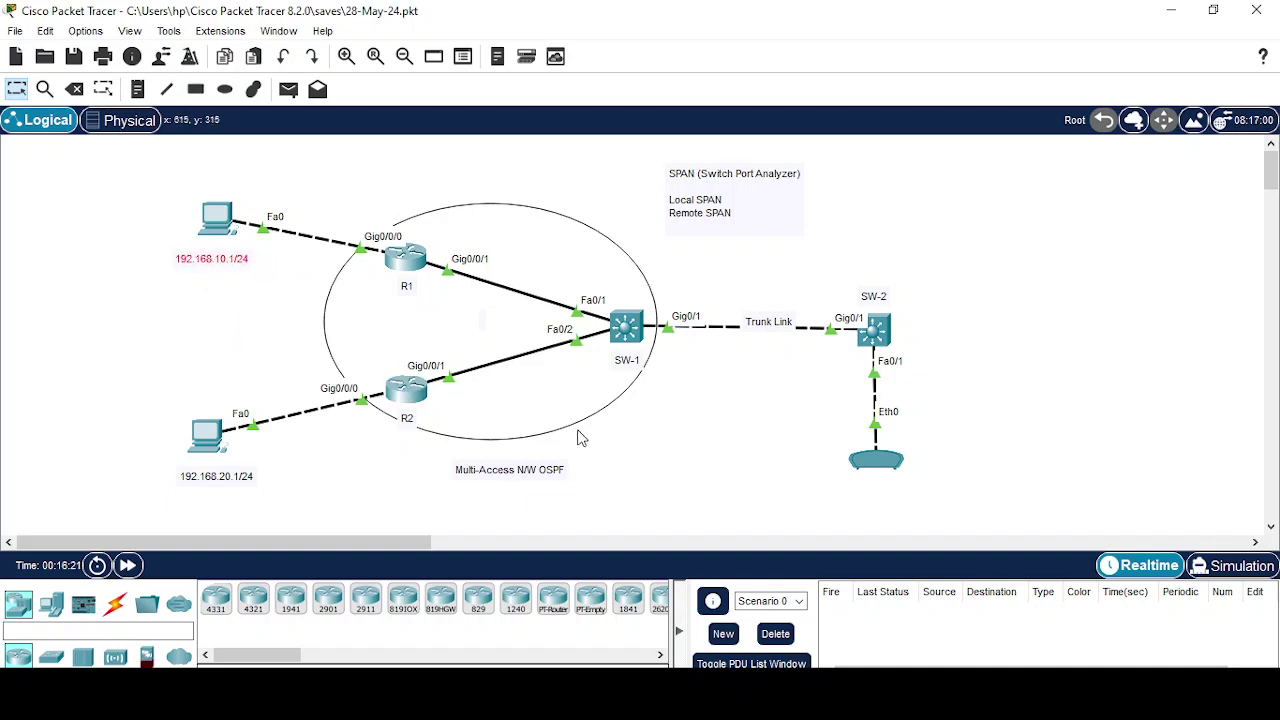
left_click_drag(875, 383, 627, 333)
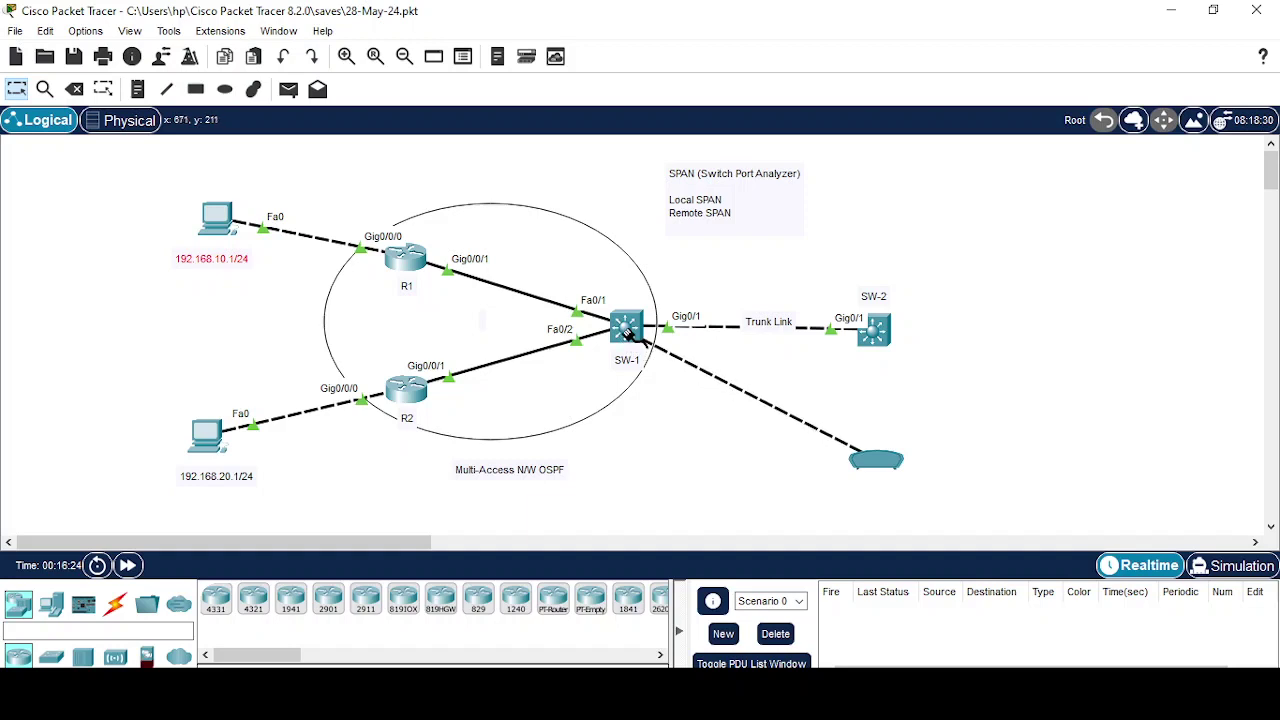
left_click(626, 331)
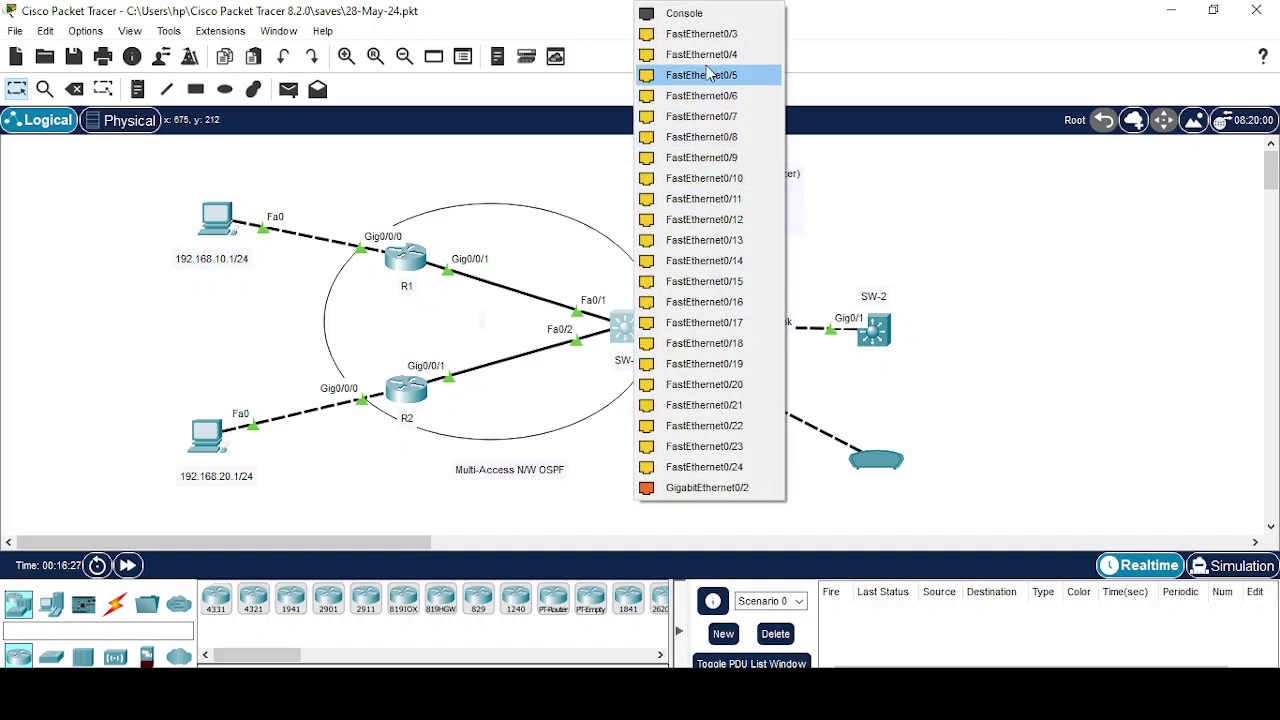
left_click(721, 36)
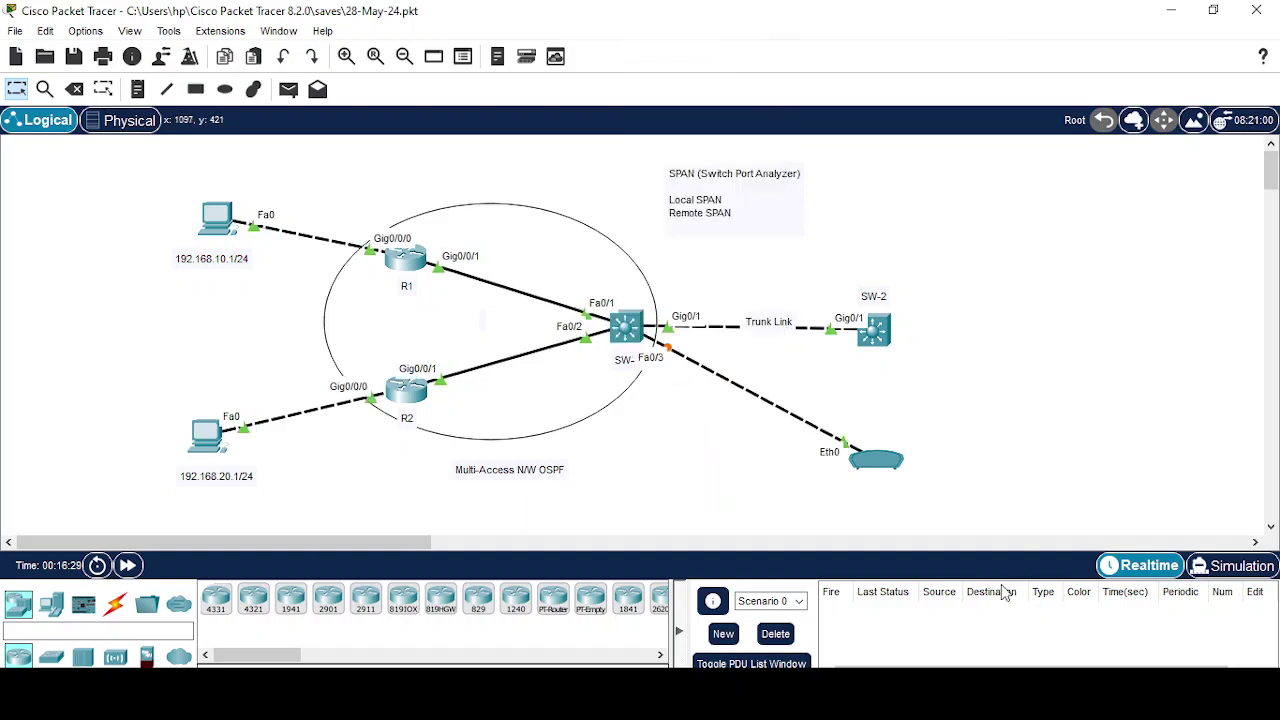
left_click_drag(845, 472, 775, 474)
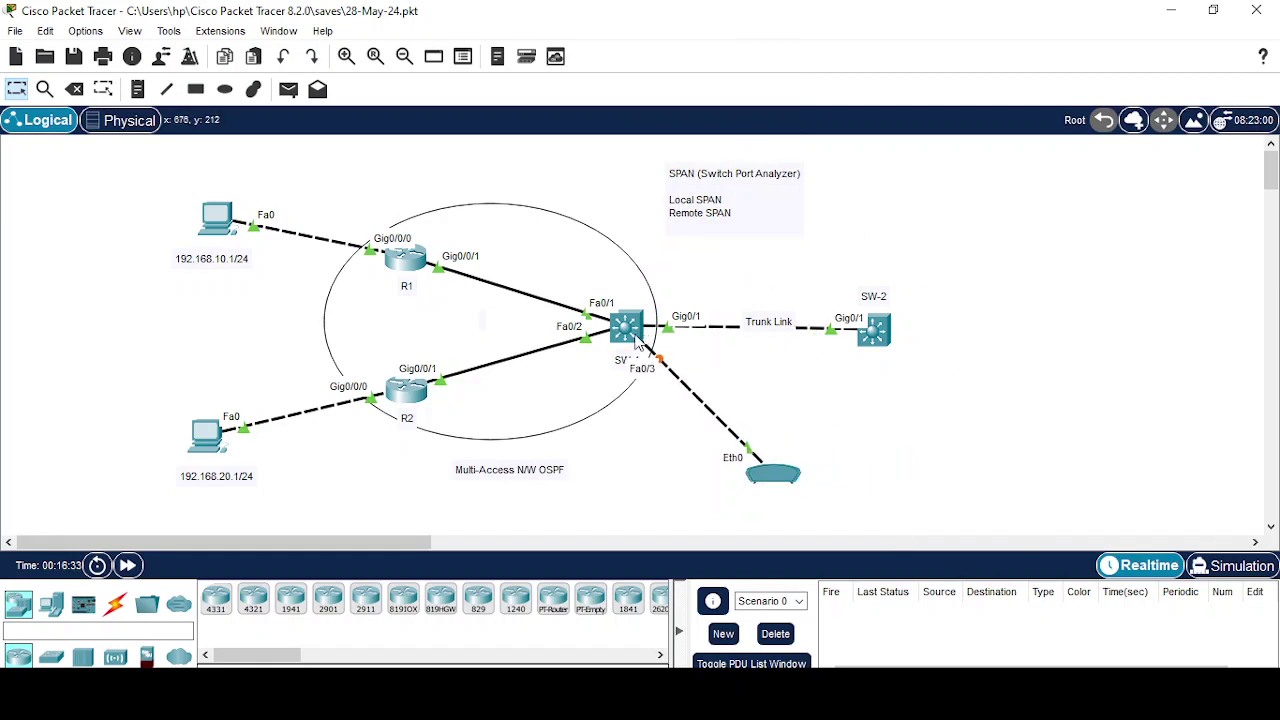
Step: Ping 192.168.20.1 from the command prompt of the PC labelled 192.168.10.1/24, and minimize its window
left_click(216, 218)
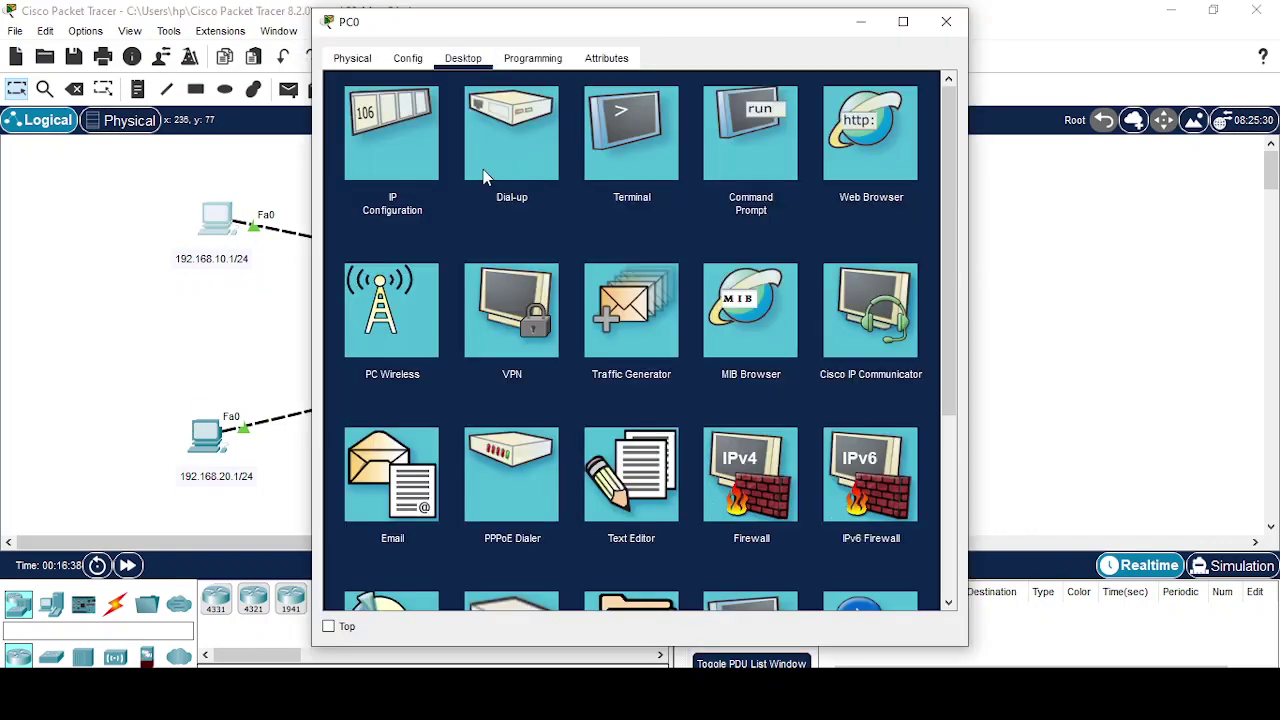
left_click(740, 150)
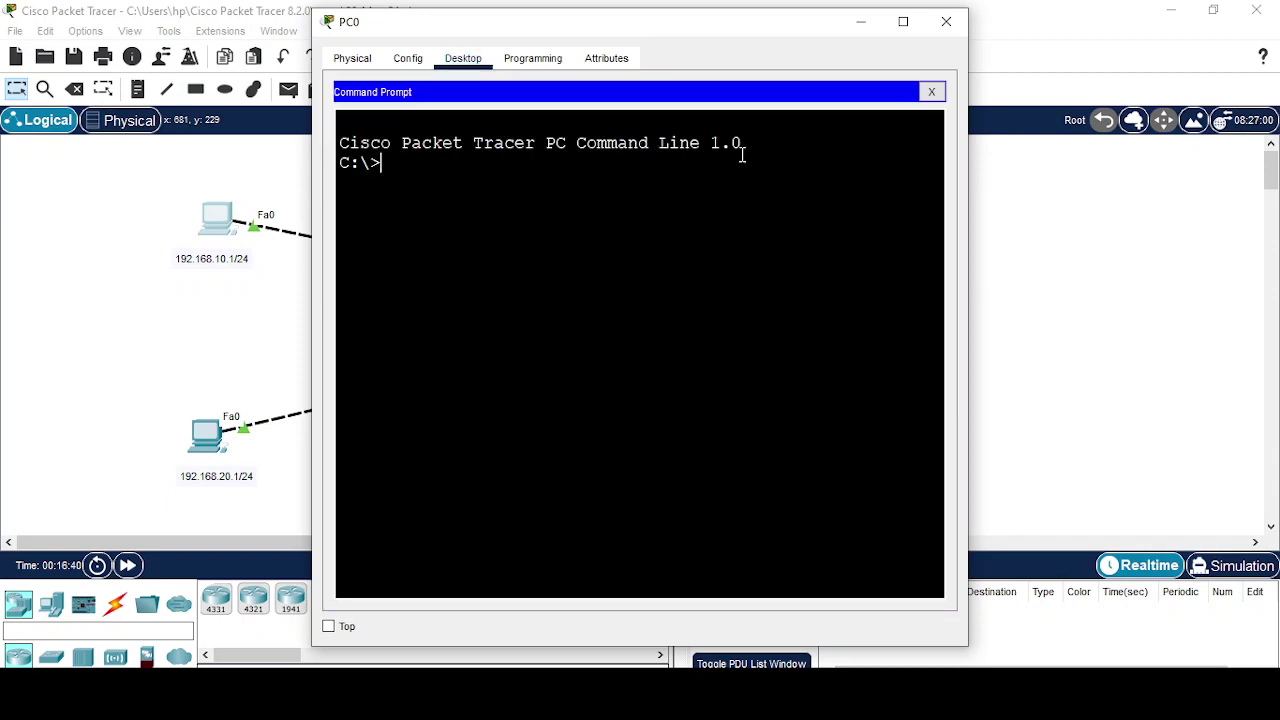
type("ping 192.16")
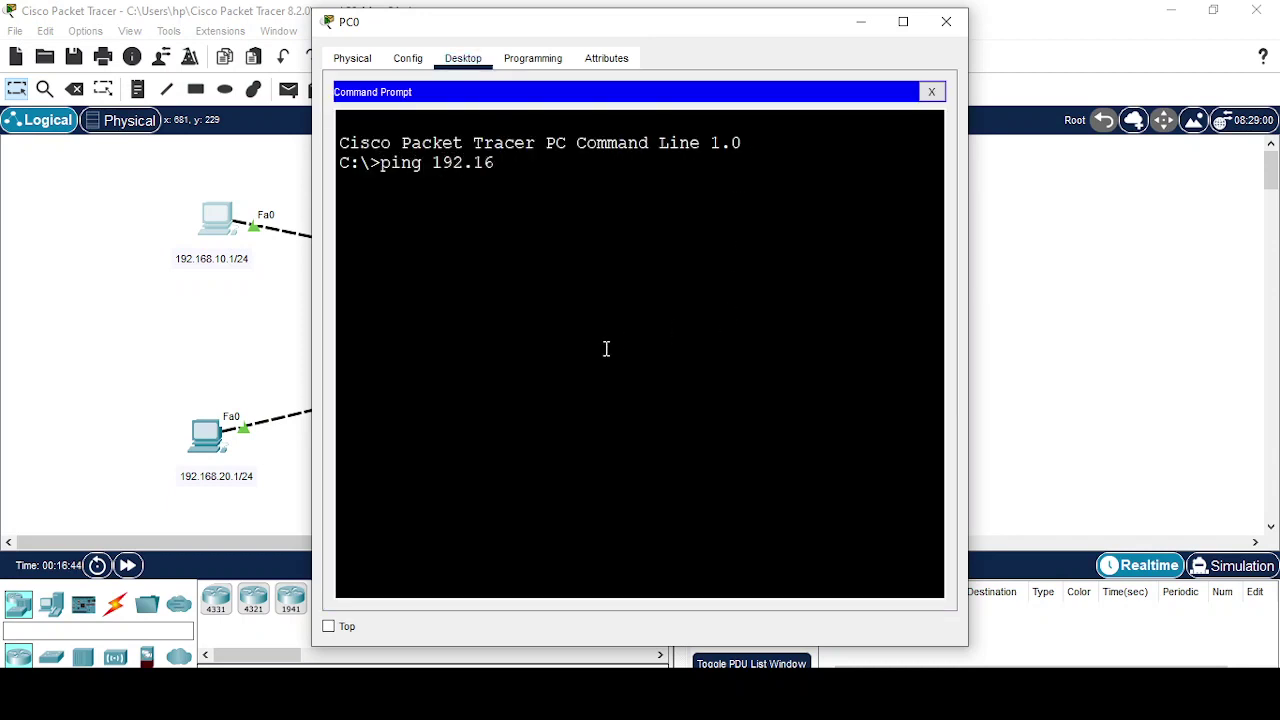
type("8.20.1")
key("Return")
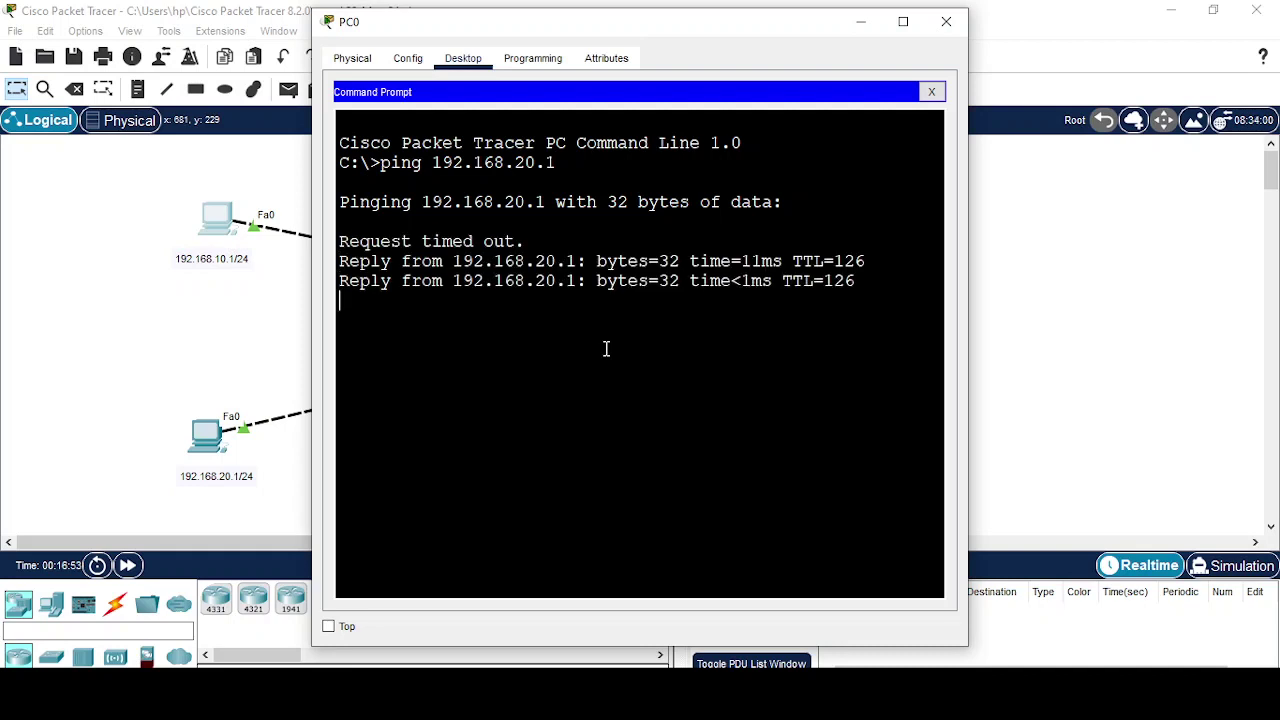
left_click(862, 21)
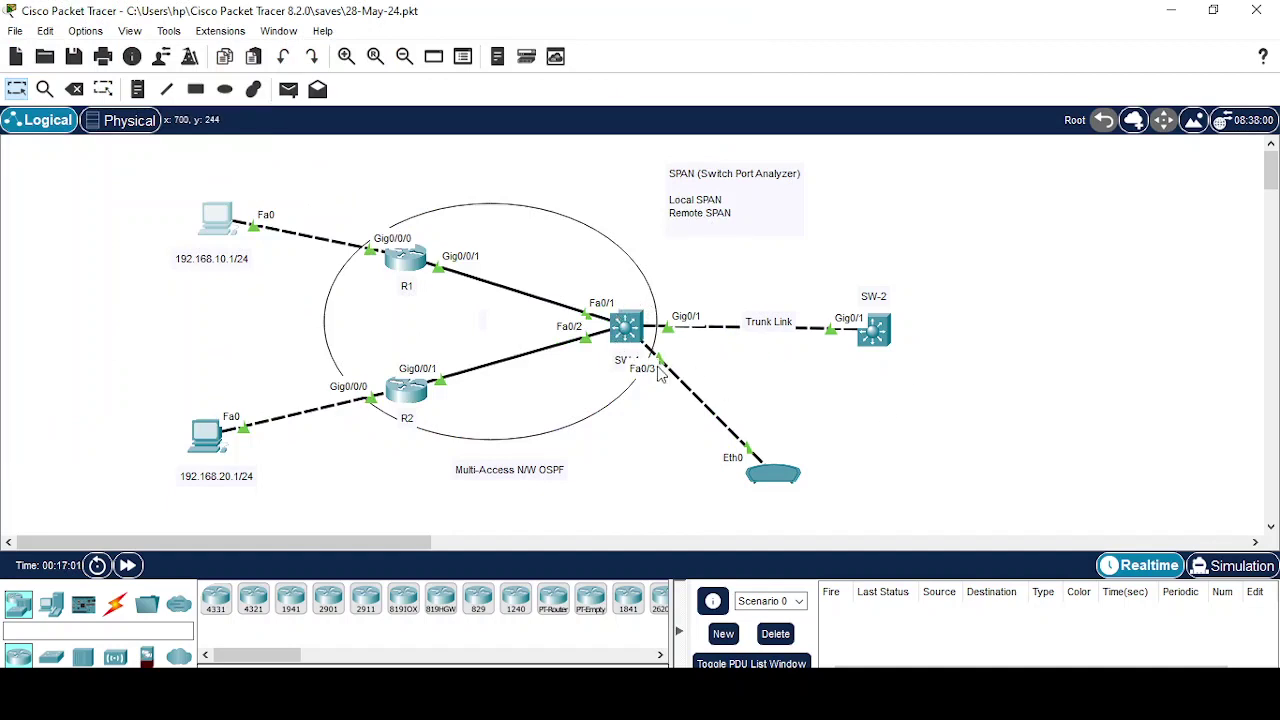
Step: Move the SW-1 label above its switch and place the sniffer directly below SW-1
left_click_drag(646, 376, 662, 309)
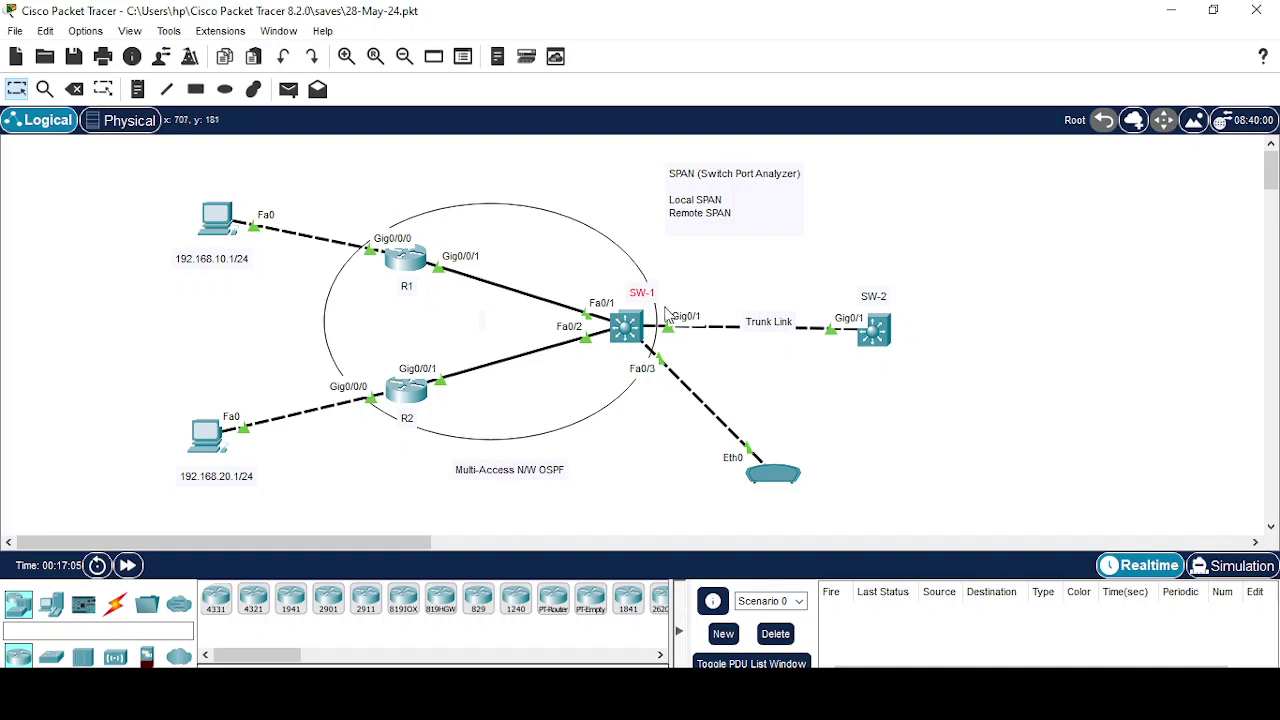
left_click_drag(795, 479, 633, 500)
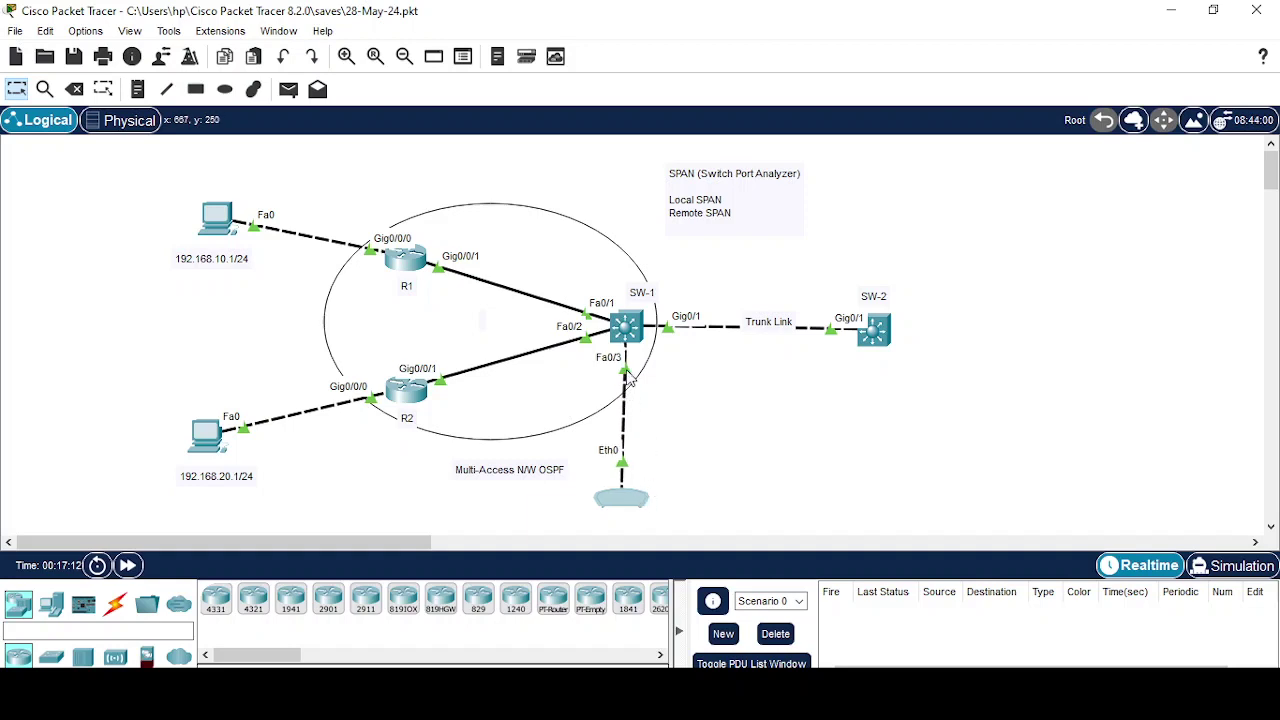
left_click(883, 498)
Step: Open the command line of SW-1 and enter global configuration mode
left_click(626, 338)
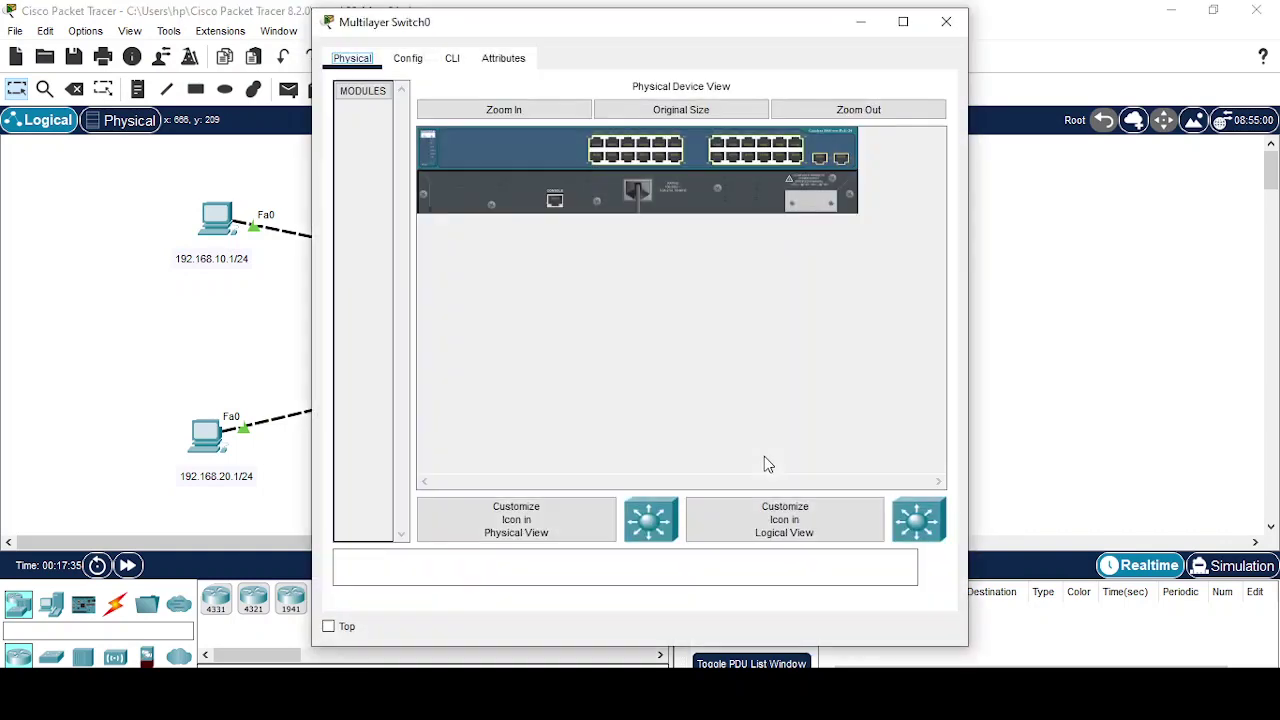
left_click(452, 58)
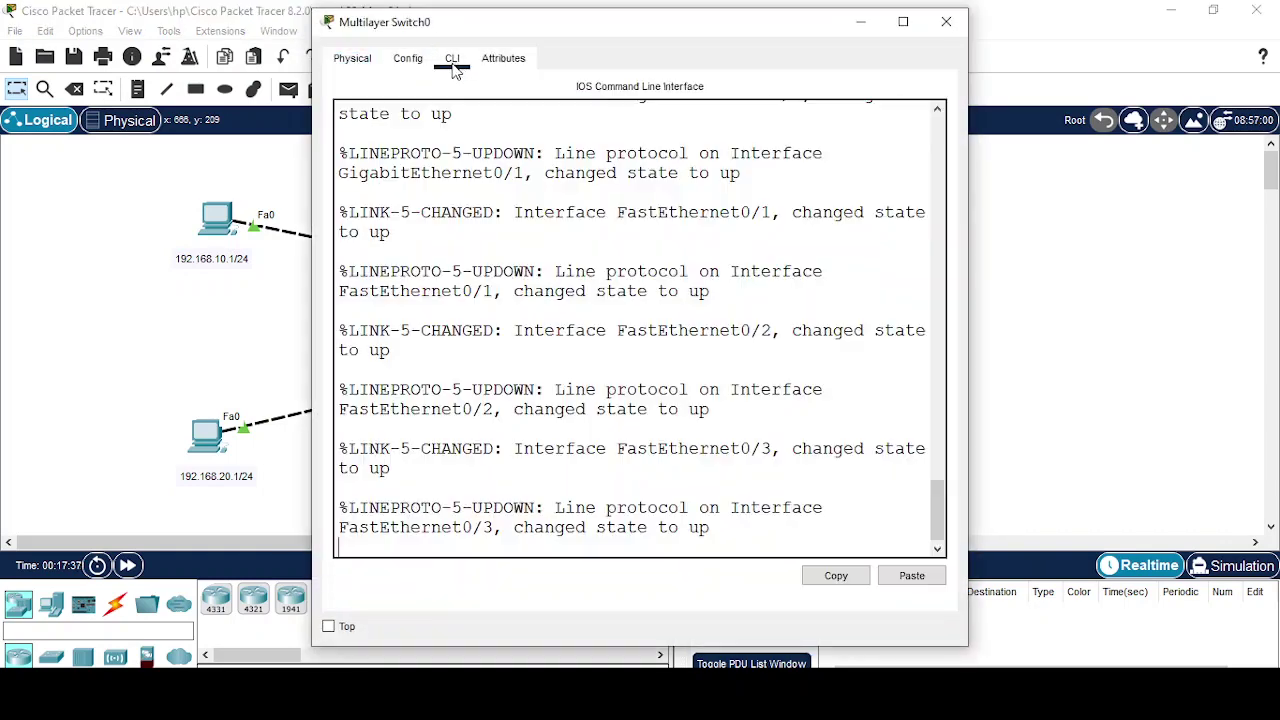
key("Return")
key("Return")
key("Return")
key("Return")
key("Return")
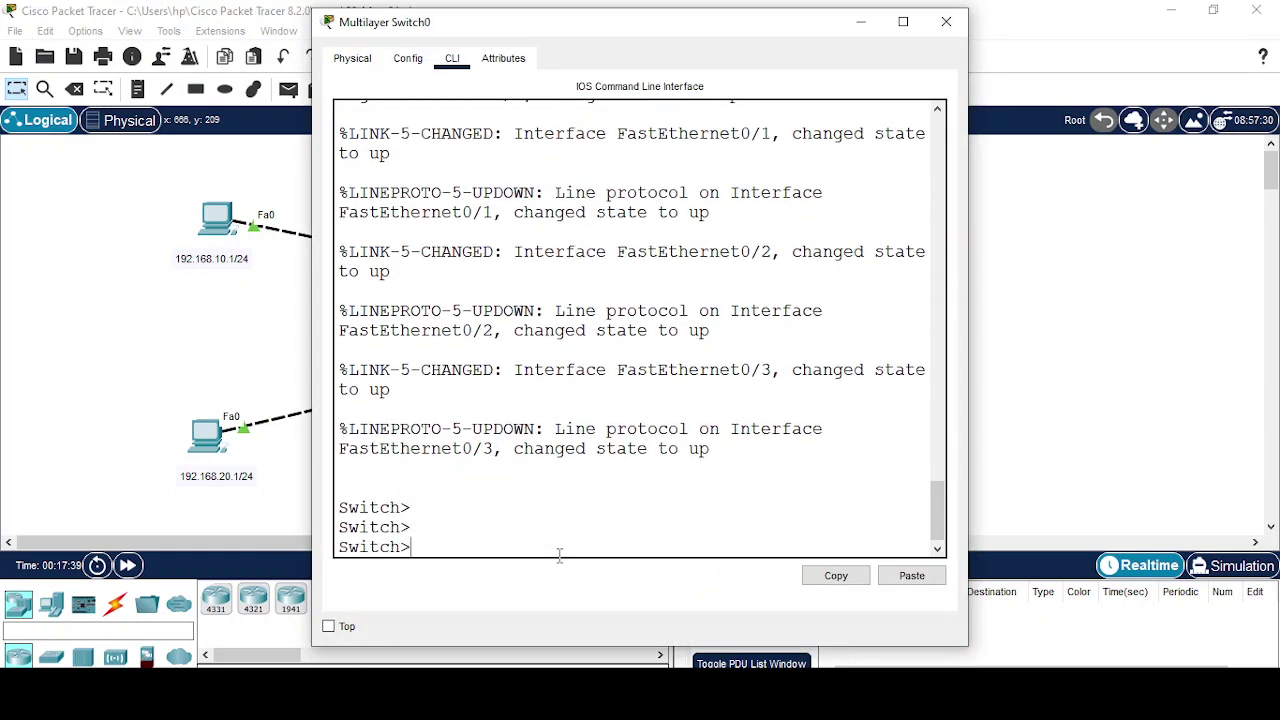
type("en")
key("Return")
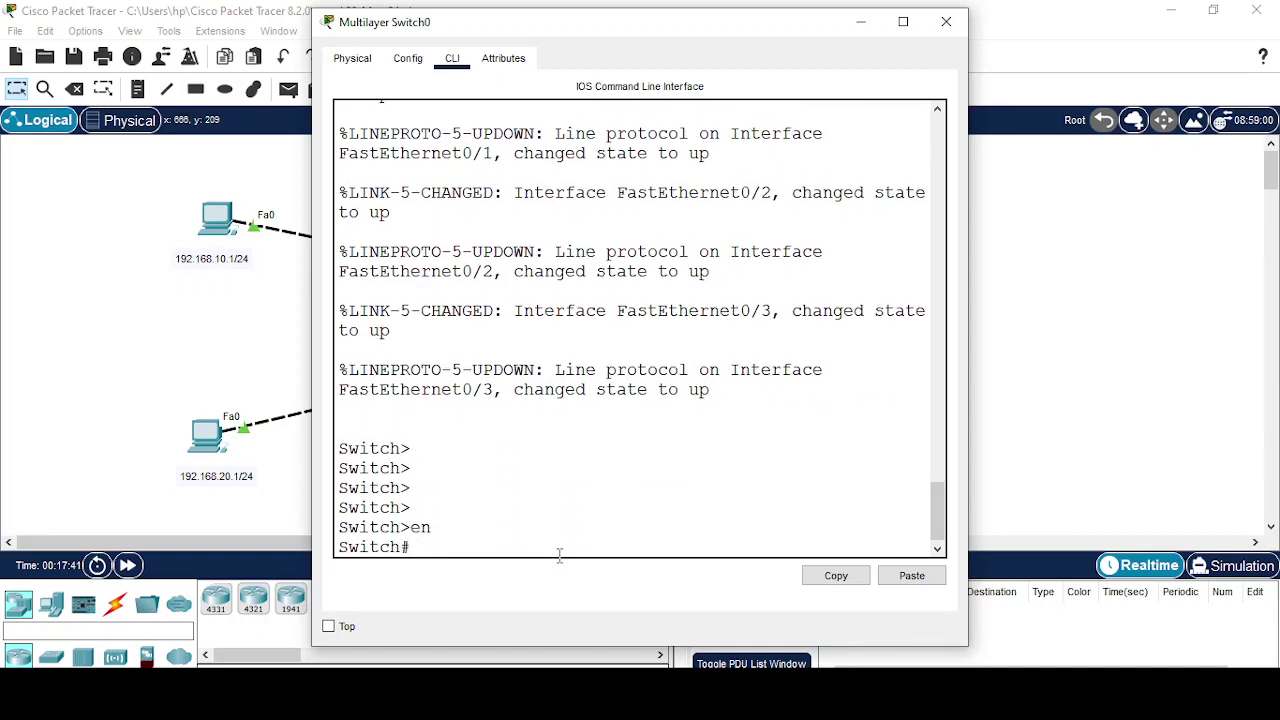
type("config t")
key("Return")
key("Return")
key("Return")
key("Return")
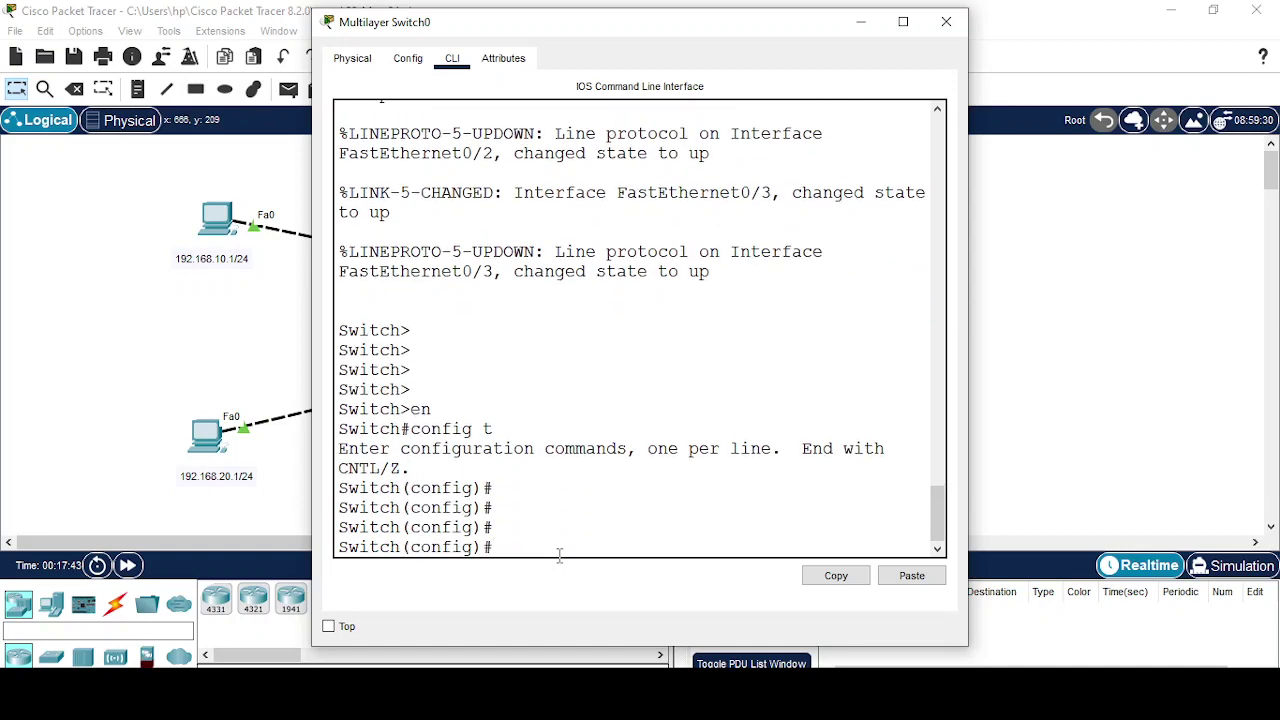
Step: Set the switch's hostname to SW-1
type("ho")
key("Tab")
type("SW")
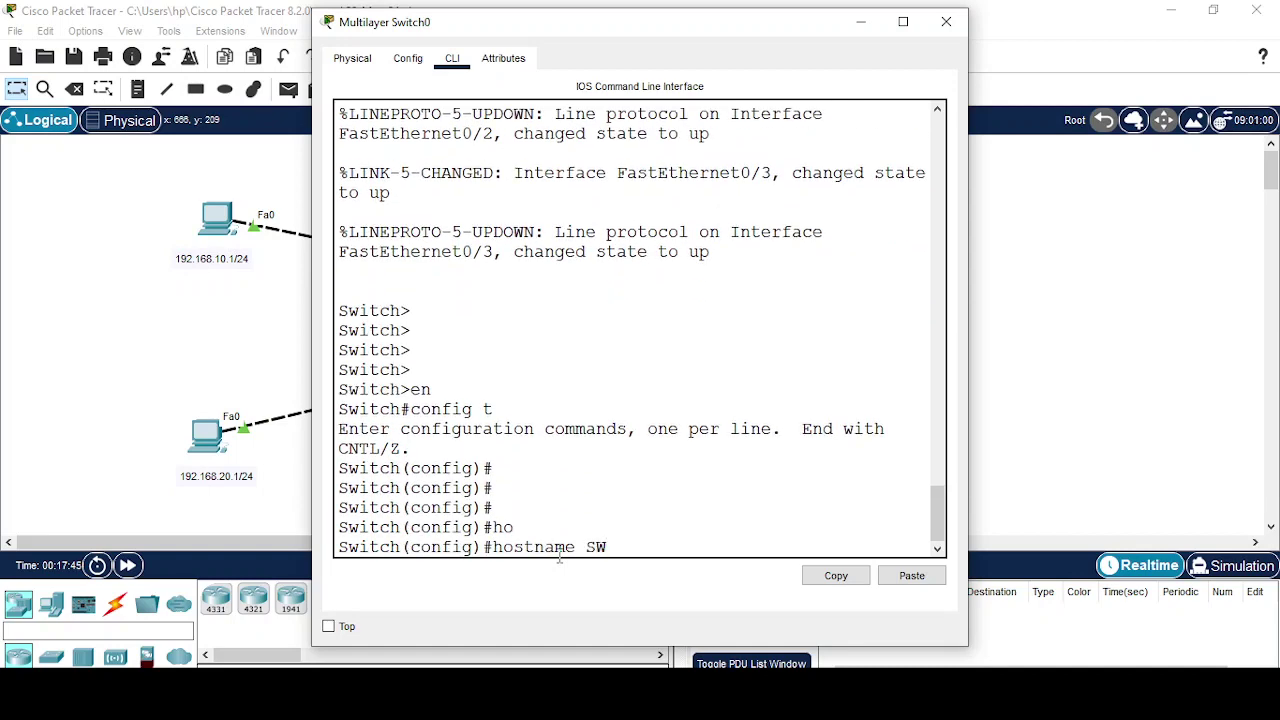
type("-1")
key("Return")
key("Return")
key("Return")
key("Return")
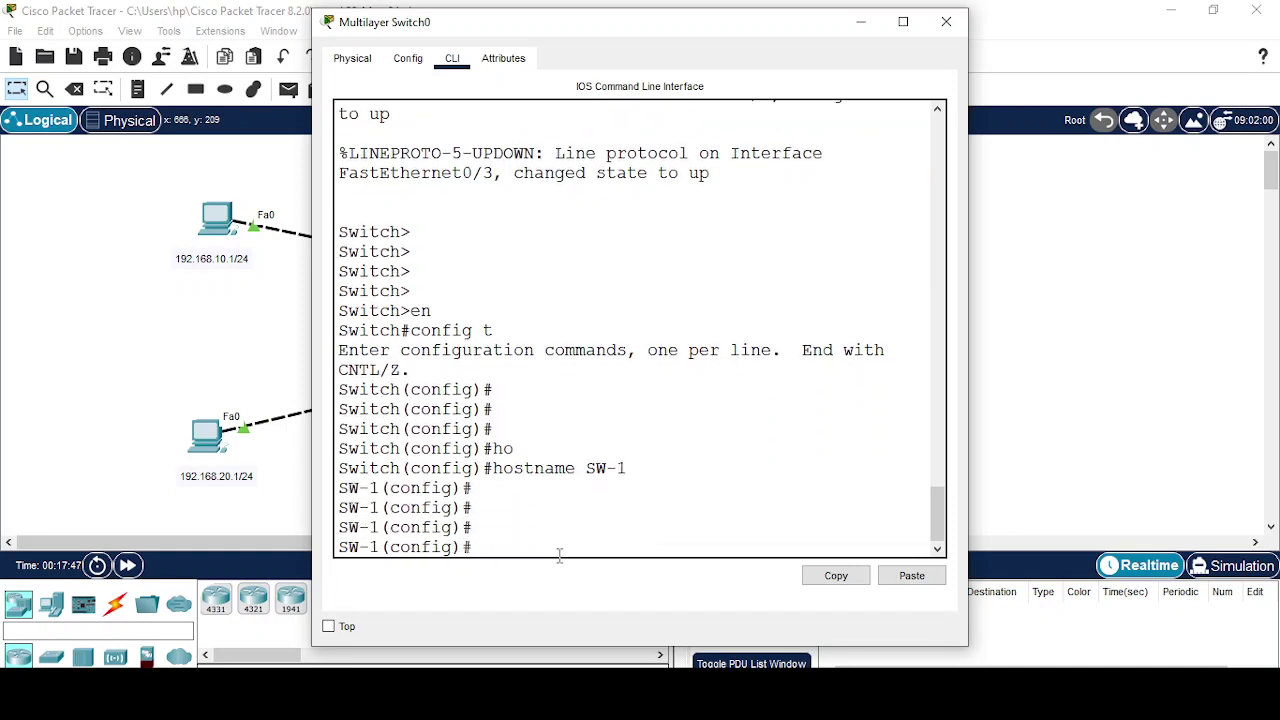
Step: Create VLAN 2 on SW-1
type("vlan 2")
key("Return")
key("Return")
key("Return")
key("Return")
key("Return")
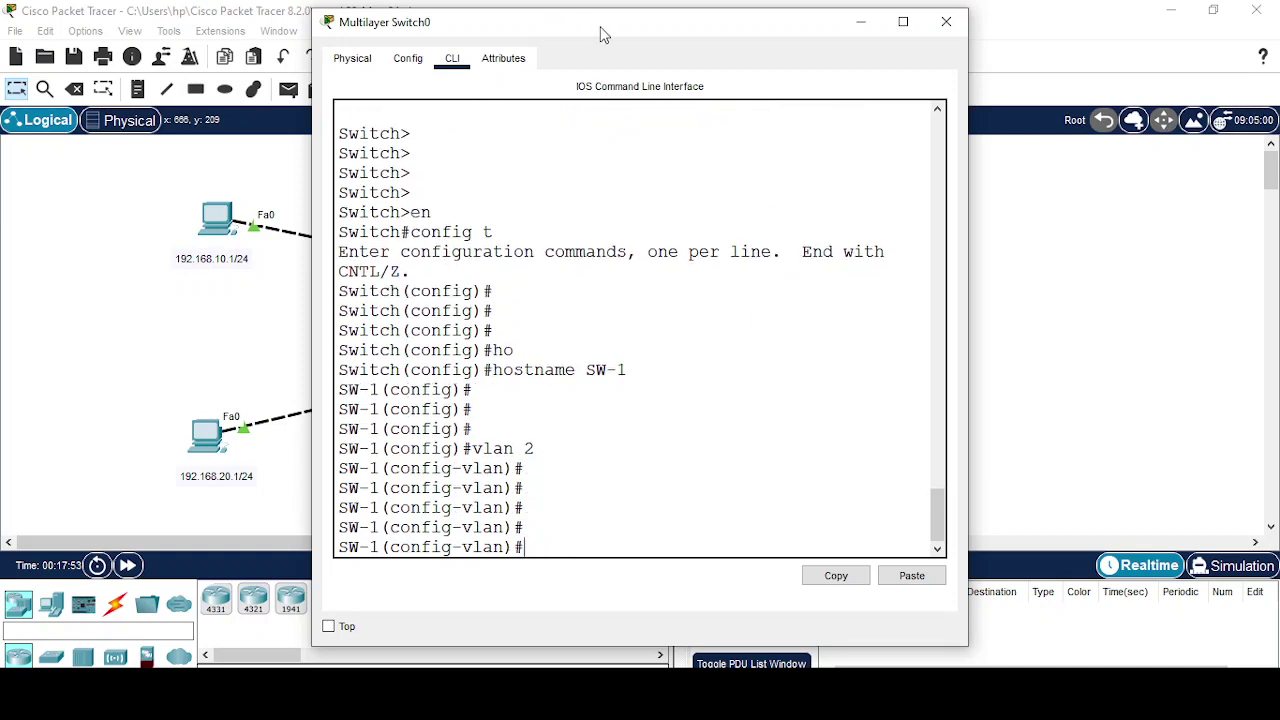
Step: Maximize the switch's console window and name VLAN 2 Multi-Access_NW
left_click_drag(603, 31, 950, 81)
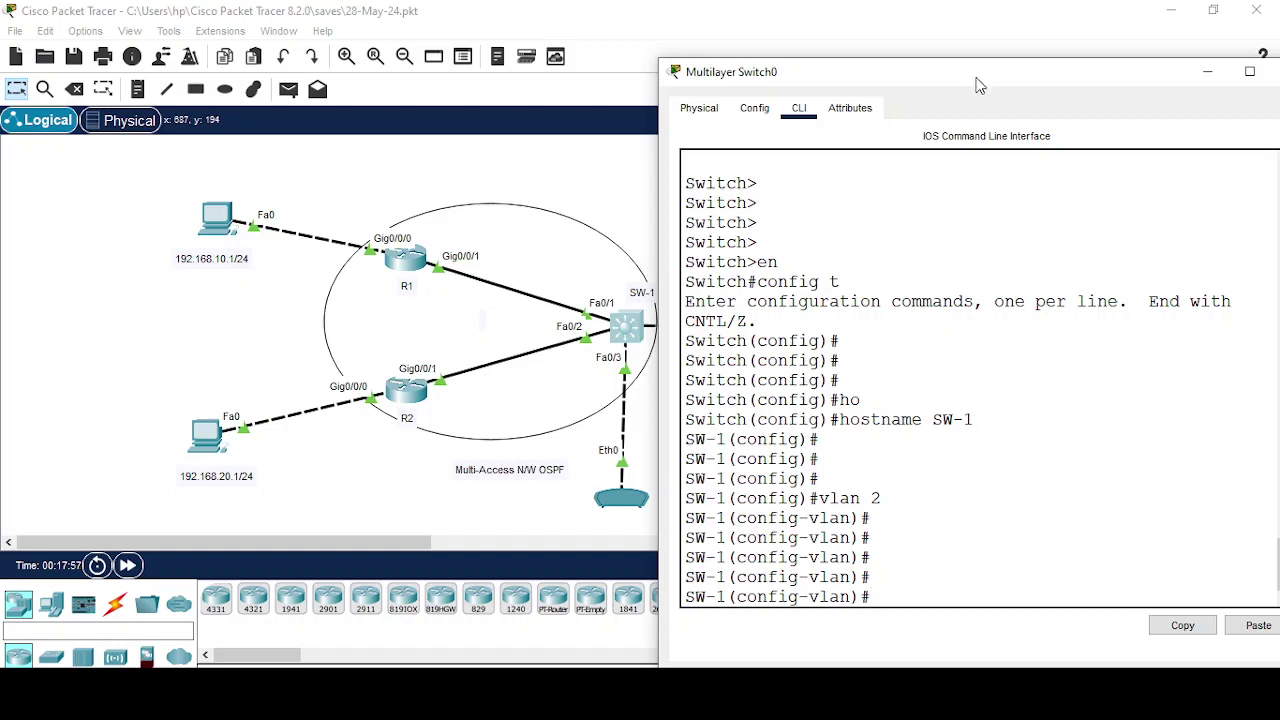
left_click_drag(974, 76, 614, 1)
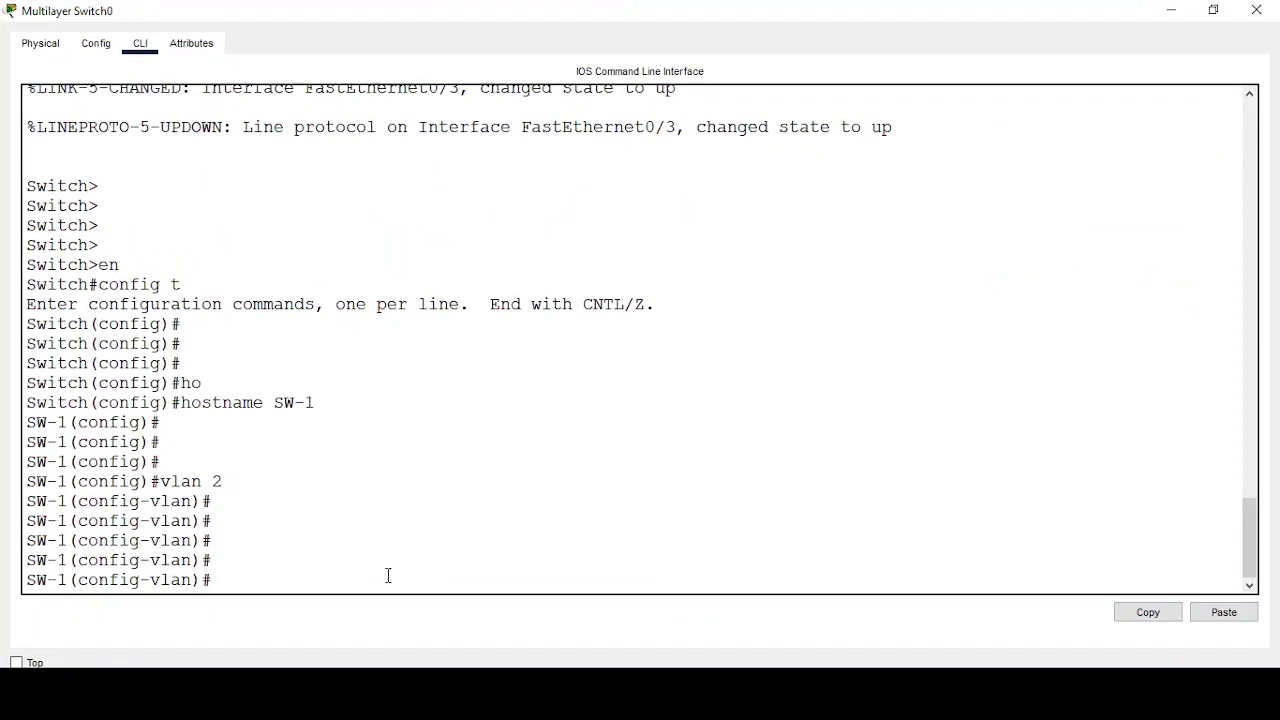
key("Return")
key("Return")
key("Return")
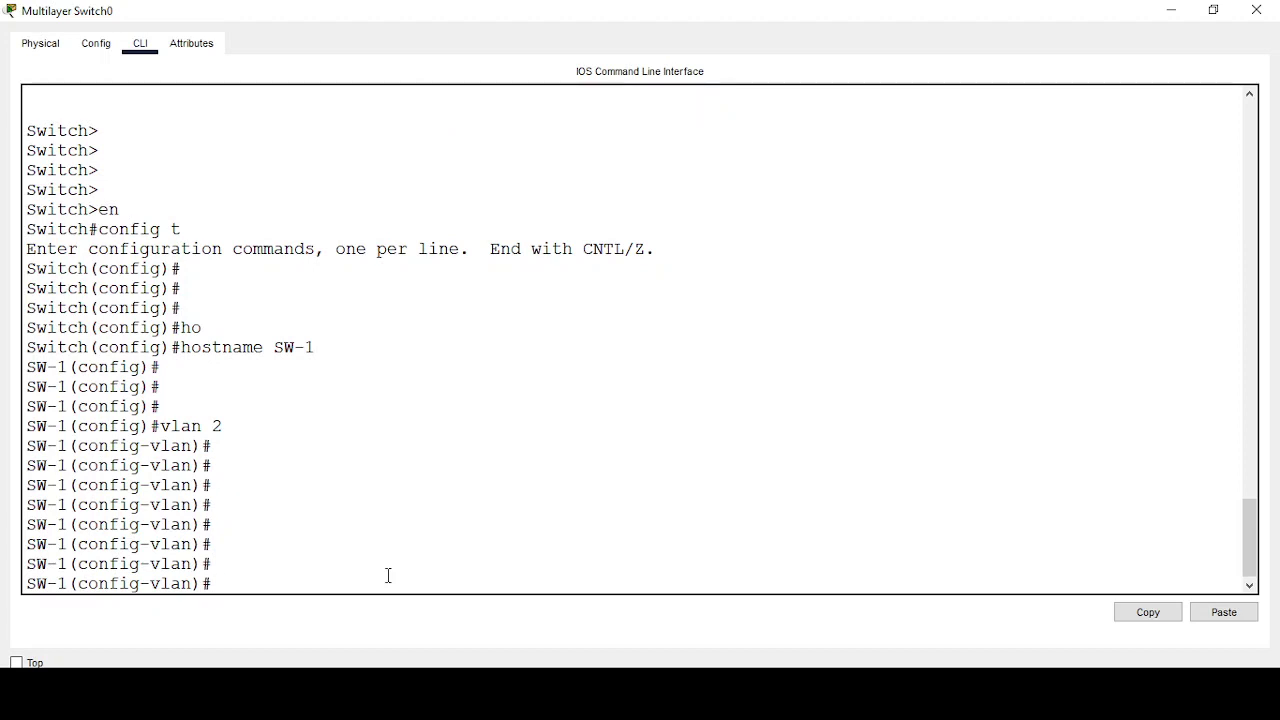
type("nam")
key("Tab")
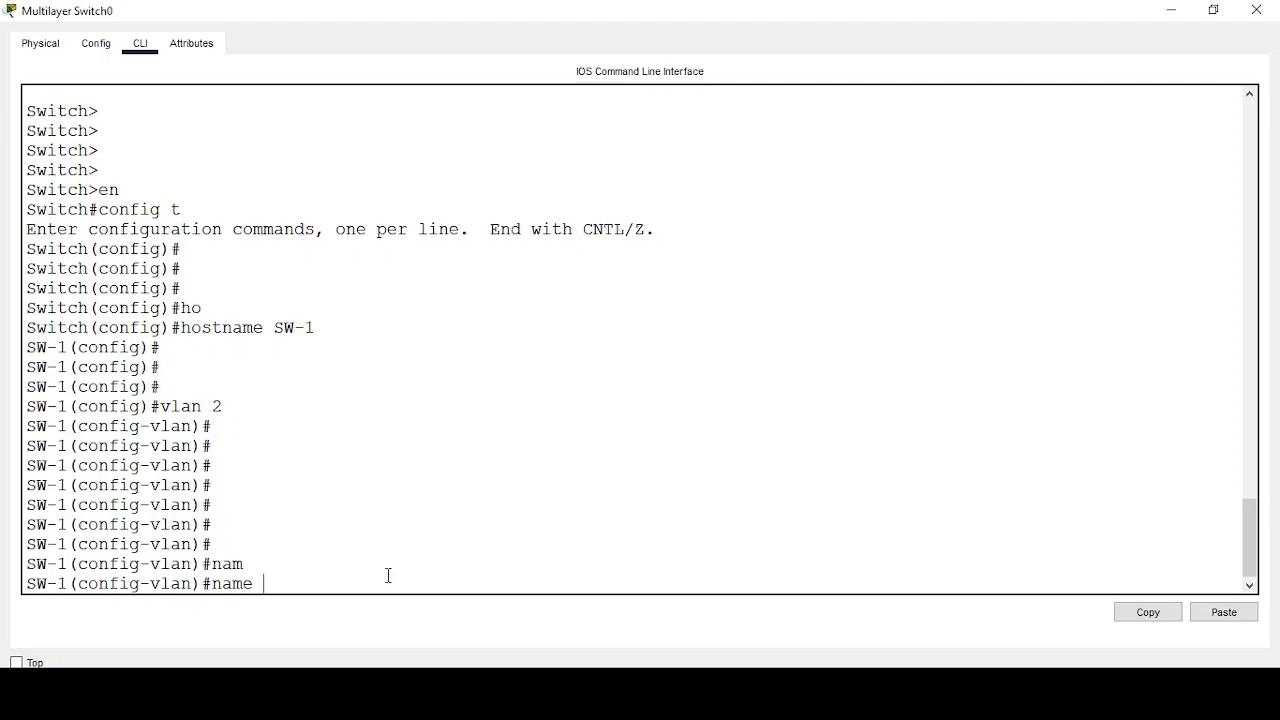
type("Multi")
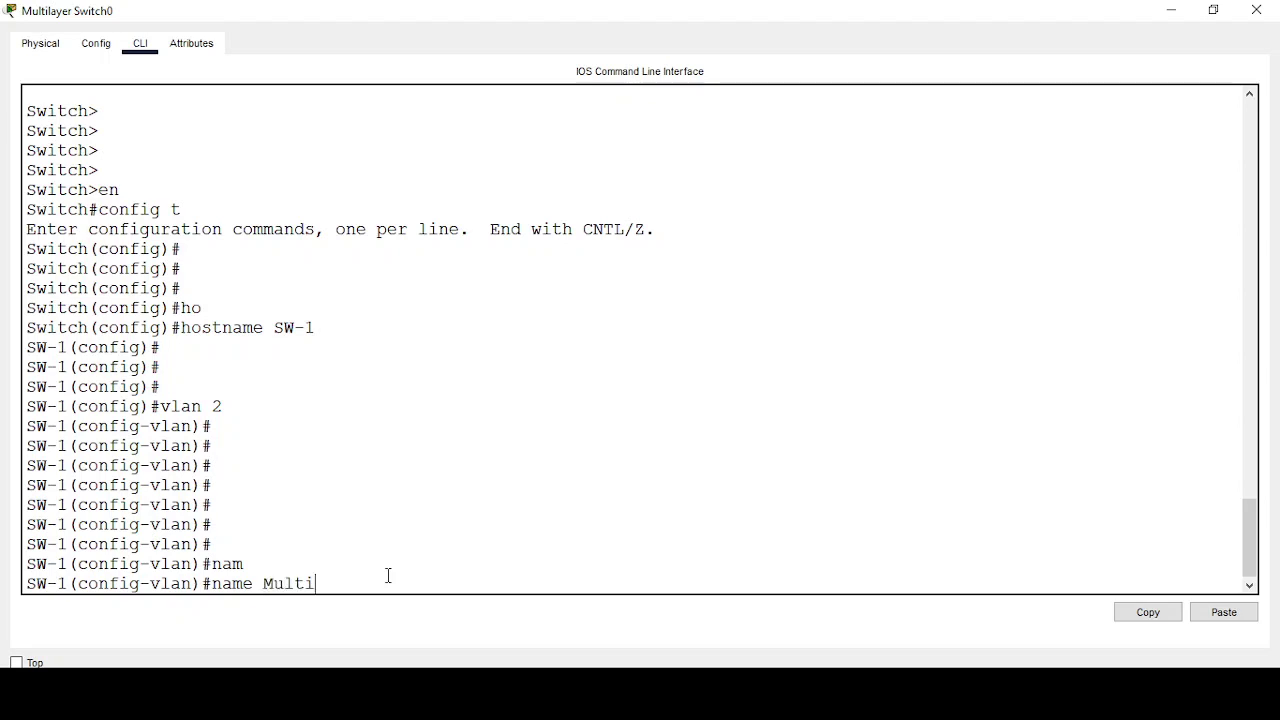
type("-Acces")
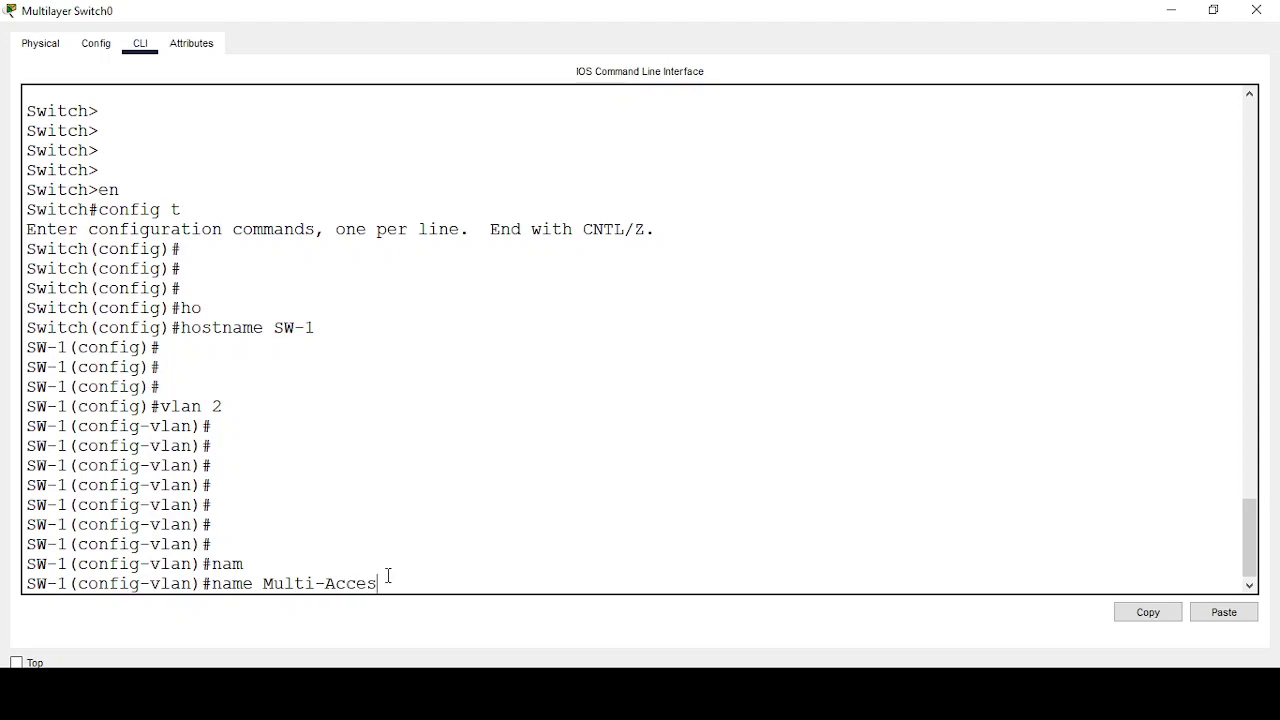
type("s")
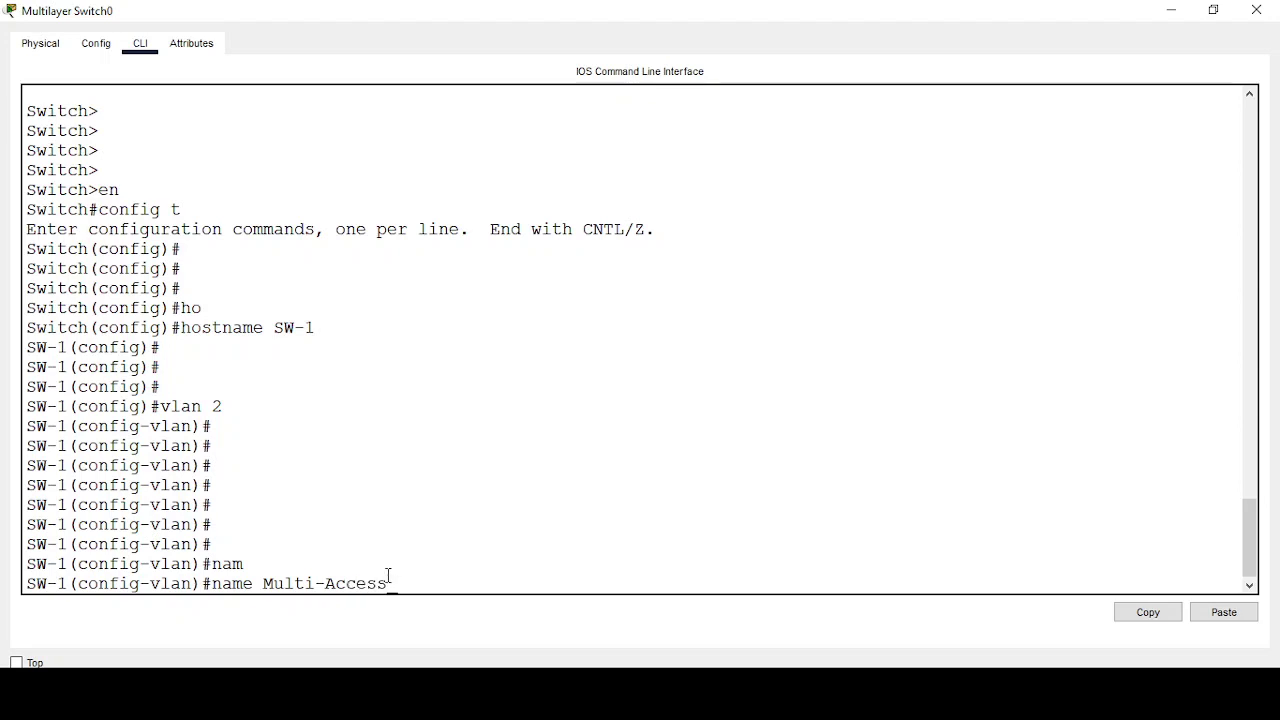
type("NW")
key("Return")
key("Return")
key("Return")
key("Return")
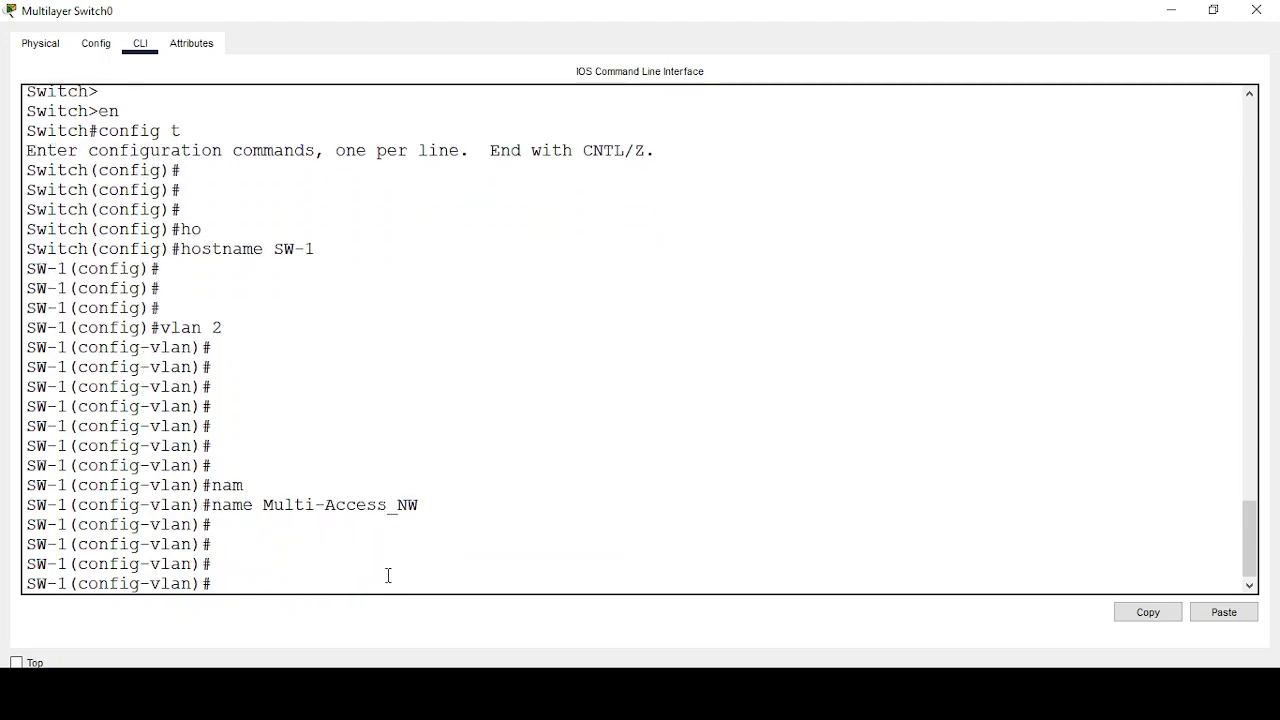
Step: Return to global configuration mode on SW-1 and begin an interface range command
type("exit")
key("Return")
key("Return")
key("Return")
type("inter")
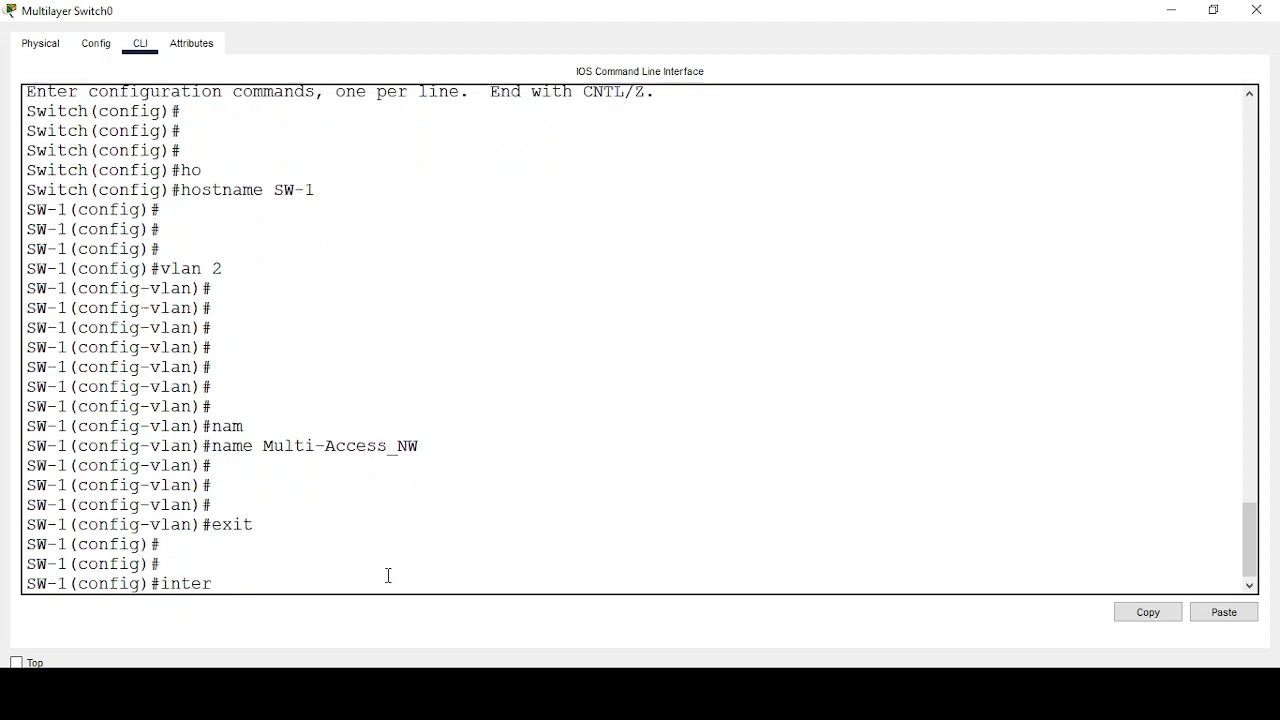
key("Tab")
type("r")
key("Tab")
type("gi")
key("Tab")
type("0/0/")
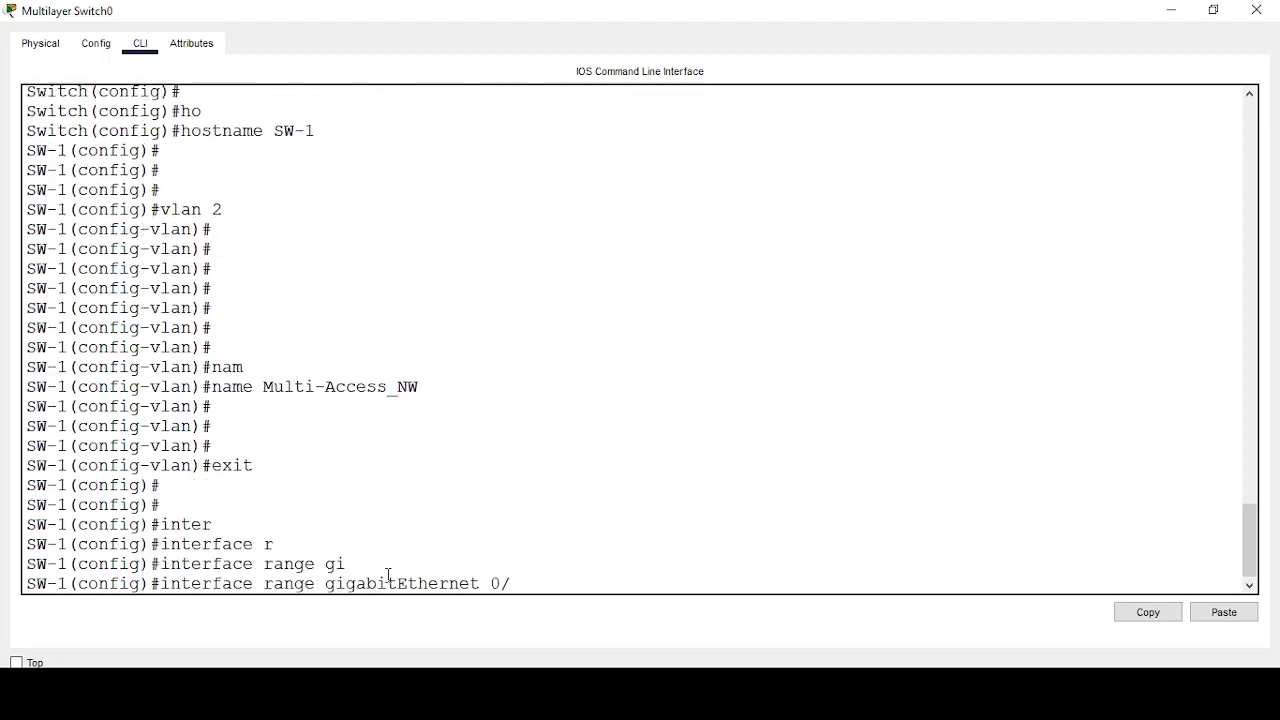
key("BackSpace")
key("BackSpace")
key("BackSpace")
key("BackSpace")
key("BackSpace")
key("BackSpace")
key("BackSpace")
key("BackSpace")
key("BackSpace")
key("BackSpace")
key("BackSpace")
key("BackSpace")
key("BackSpace")
key("BackSpace")
key("BackSpace")
key("BackSpace")
key("BackSpace")
key("BackSpace")
key("BackSpace")
Step: Complete the interface range command for fastEthernet 0/1 - 2 and enter its configuration mode
type("f")
key("Tab")
type("0")
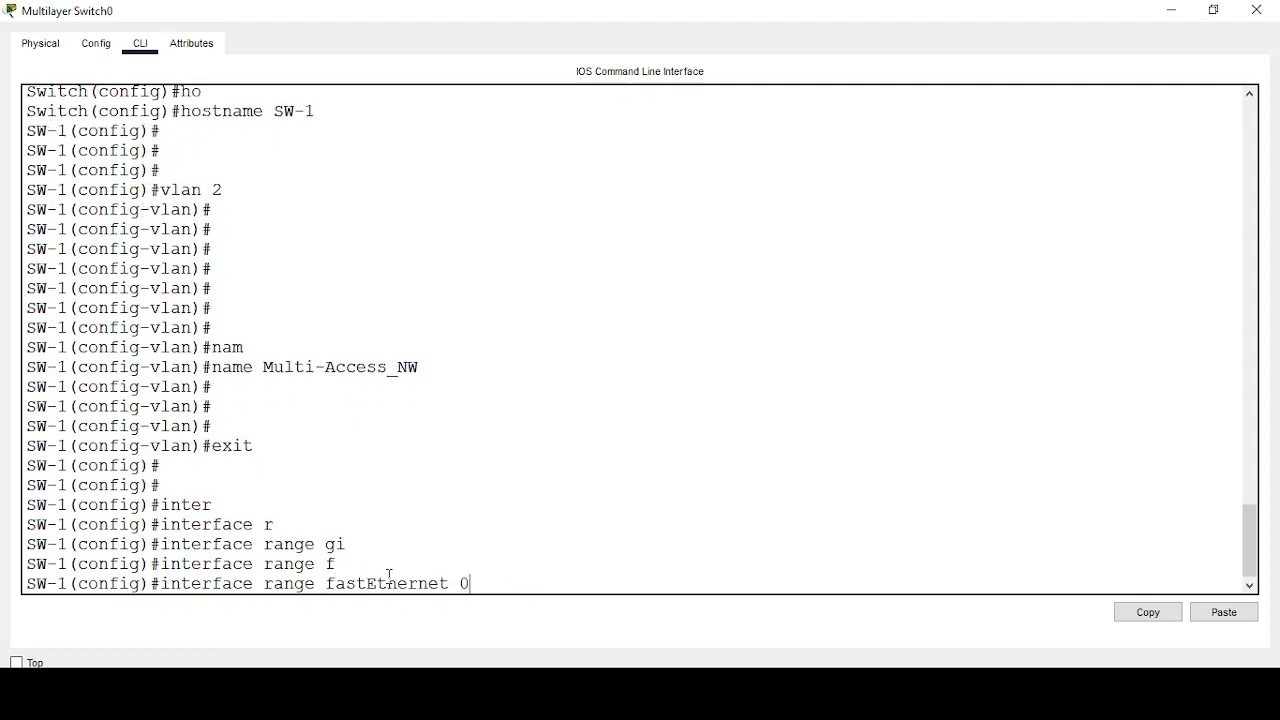
type("/1 - 2")
key("Return")
key("Return")
key("Return")
key("Return")
Step: Set the selected FastEthernet interfaces to switchport access mode
type("sw")
key("Tab")
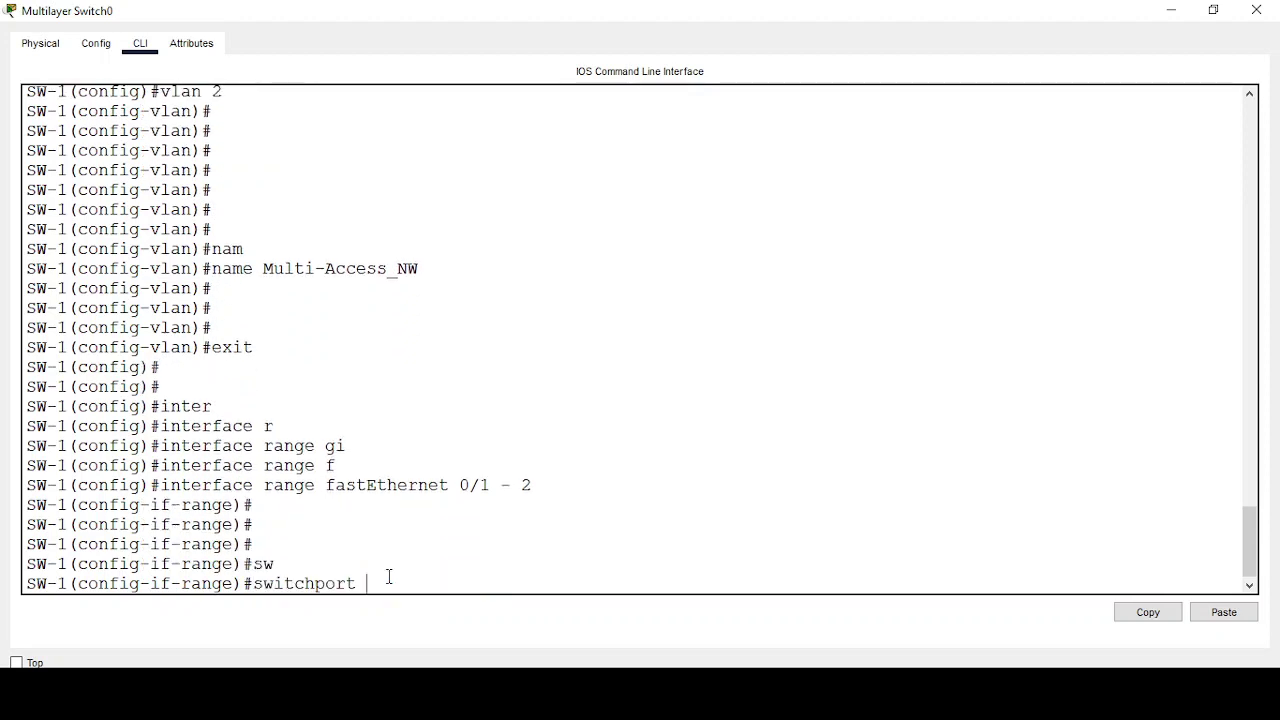
type("mo")
key("Tab")
type("ac")
key("Tab")
key("Return")
Step: Assign the selected FastEthernet interfaces to access VLAN 2
type("sw")
key("Tab")
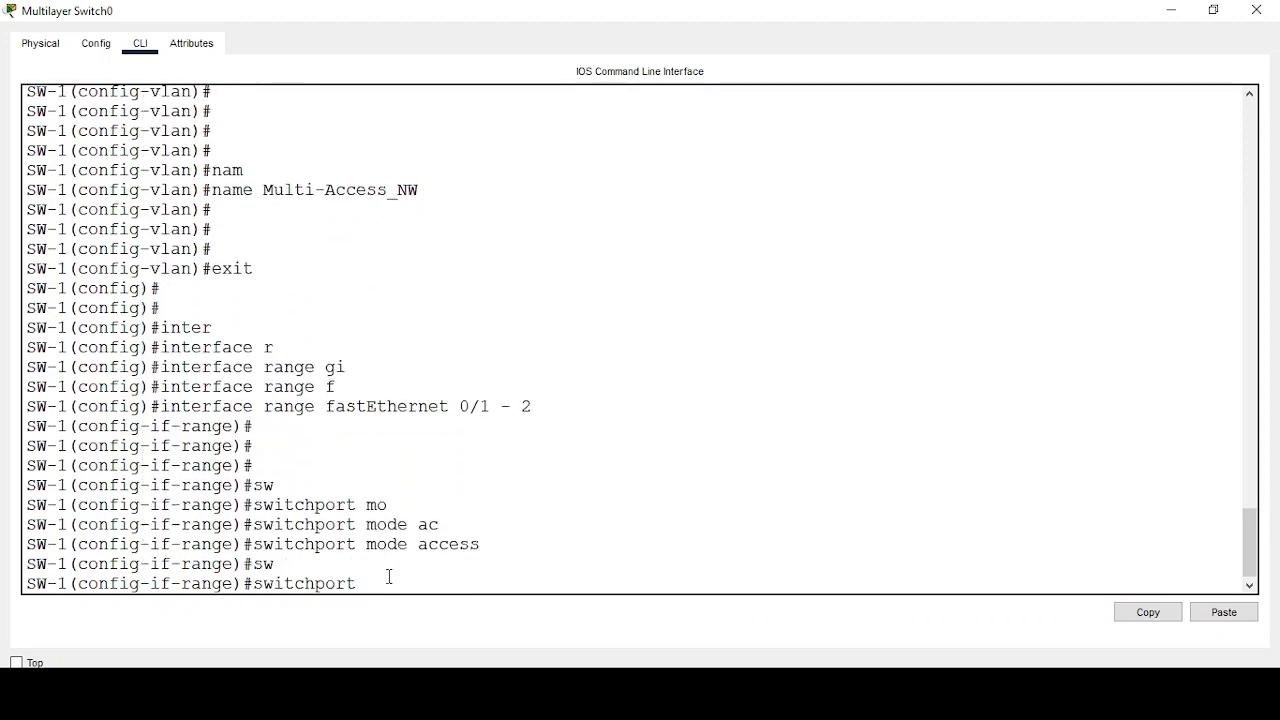
type("ac")
key("Tab")
type("v")
key("Tab")
type("2")
key("Return")
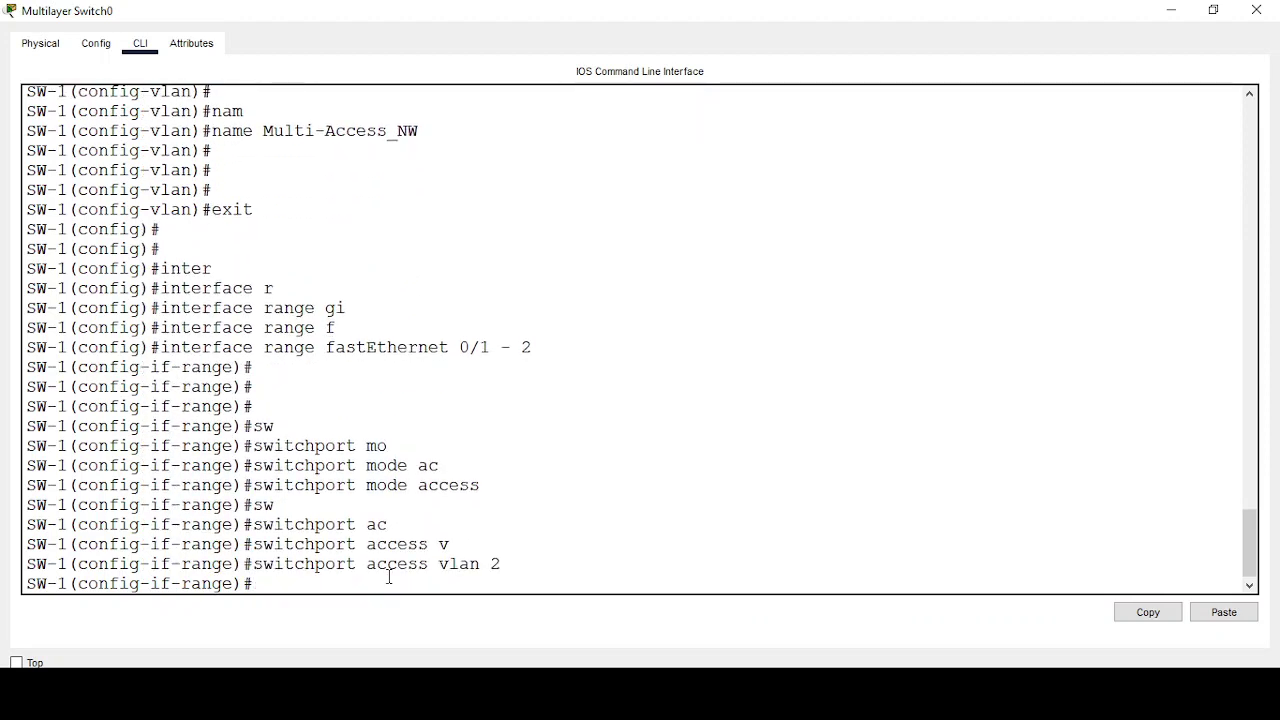
key("Return")
key("Return")
key("Return")
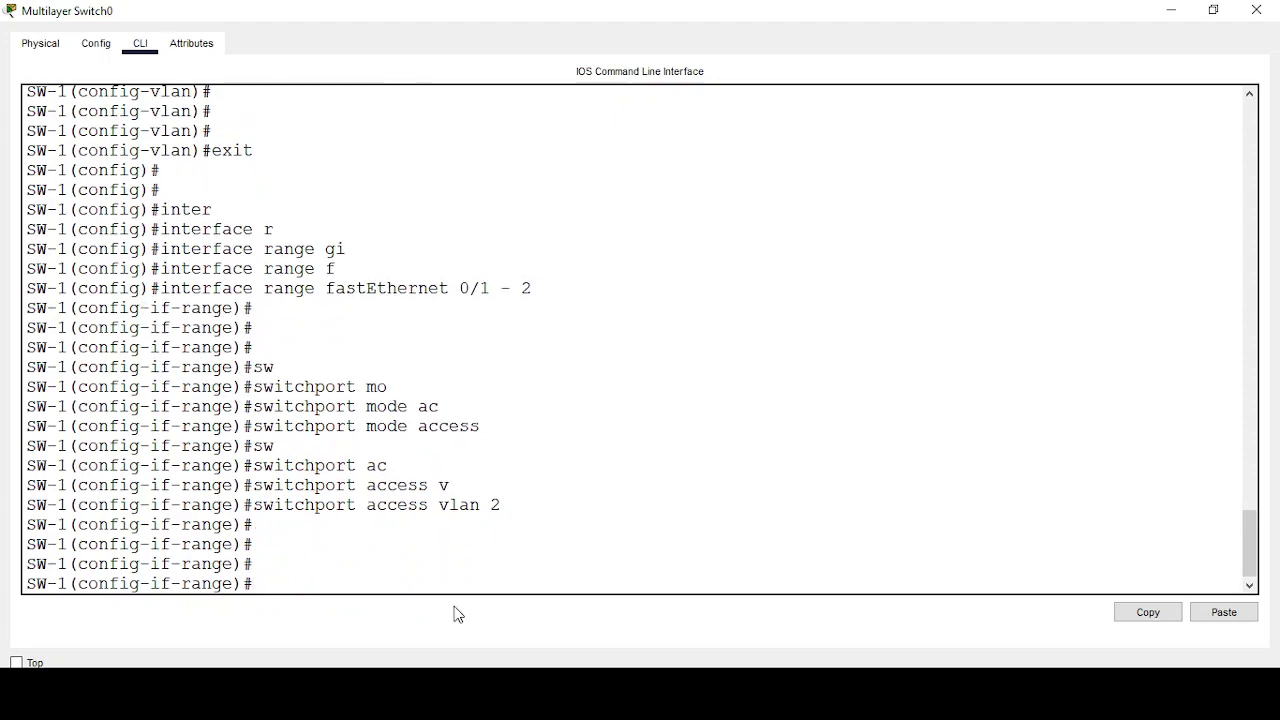
Step: Check the topology, reopen the SW-1 command line and return it to global configuration mode
left_click(1171, 10)
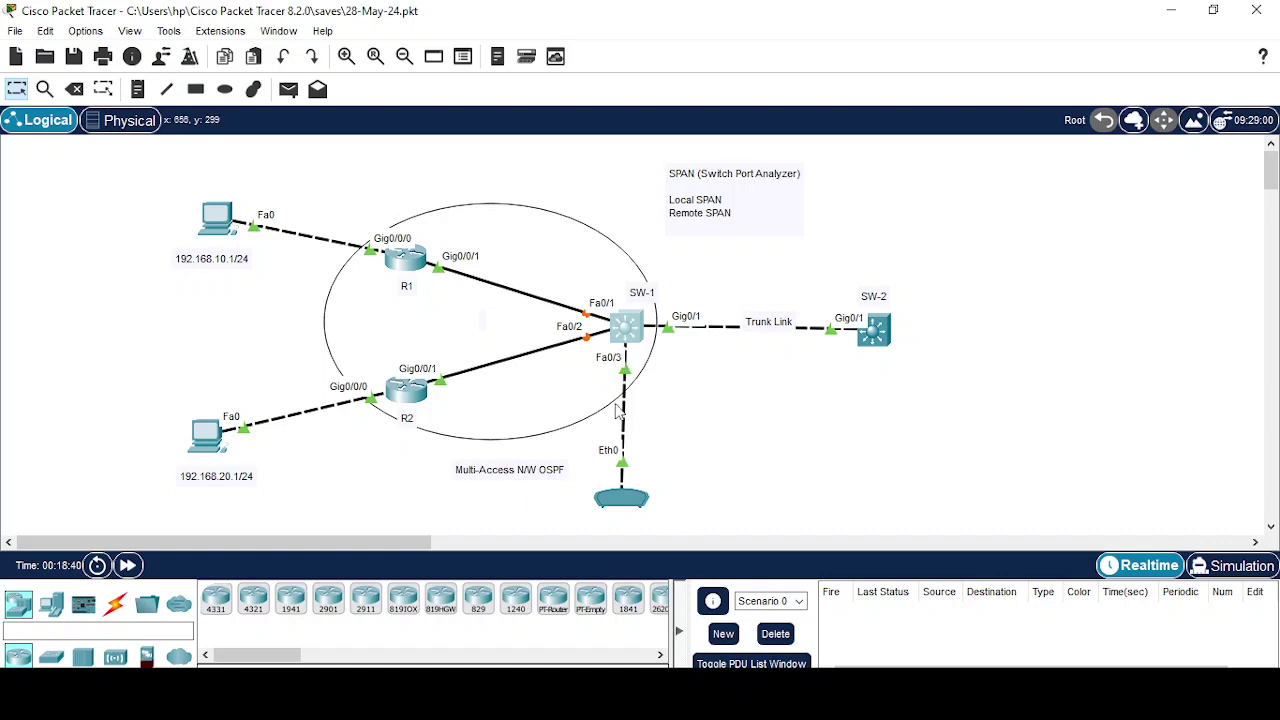
left_click(628, 332)
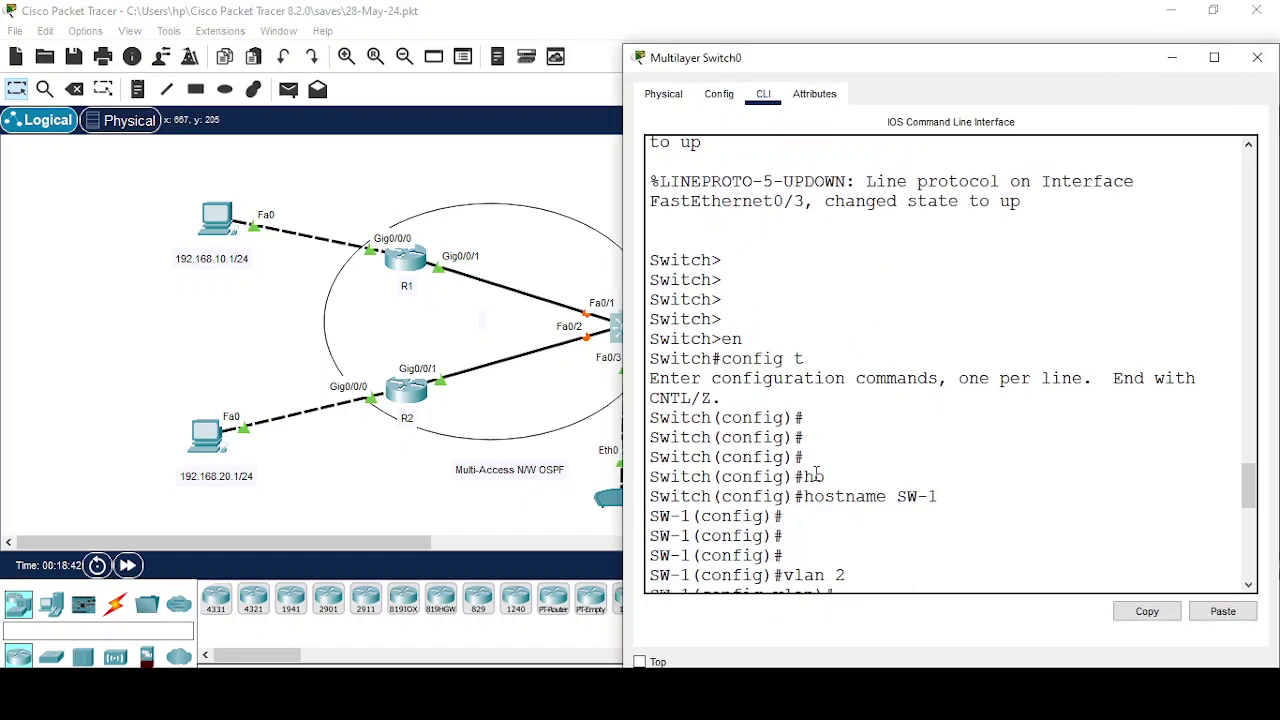
key("Return")
key("Return")
key("Return")
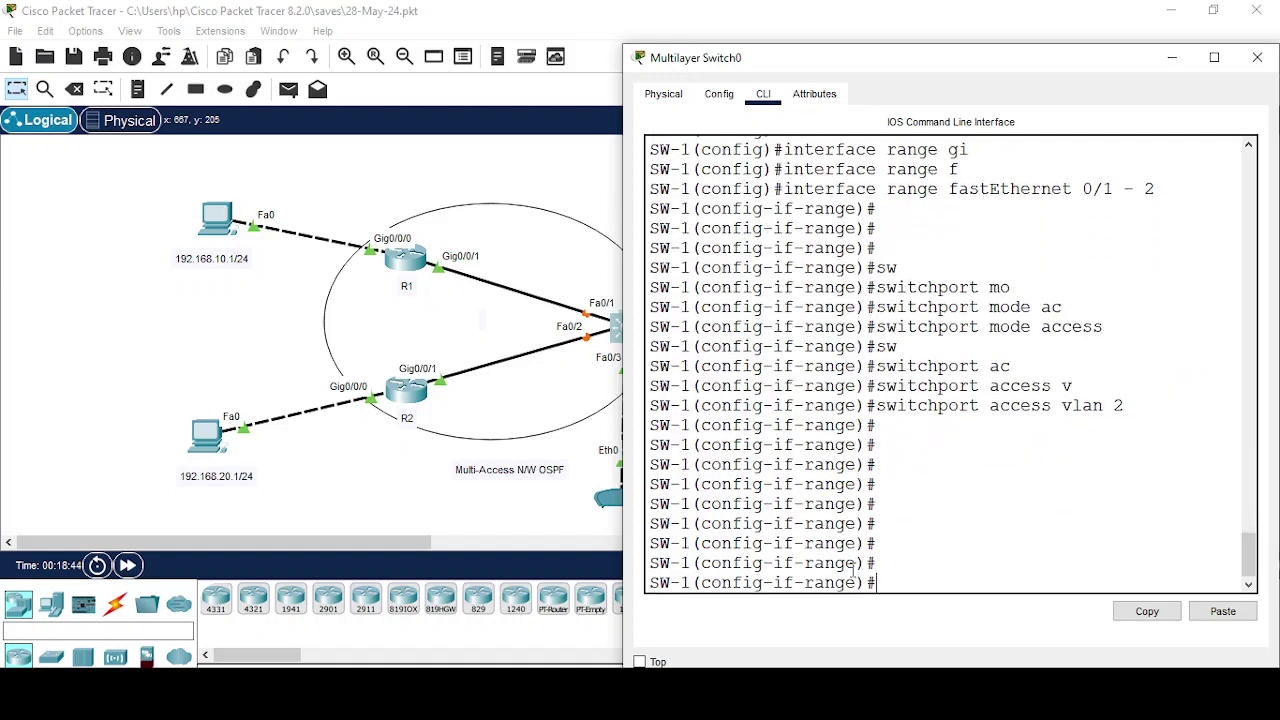
type("exit")
key("Return")
key("Return")
key("Return")
key("Return")
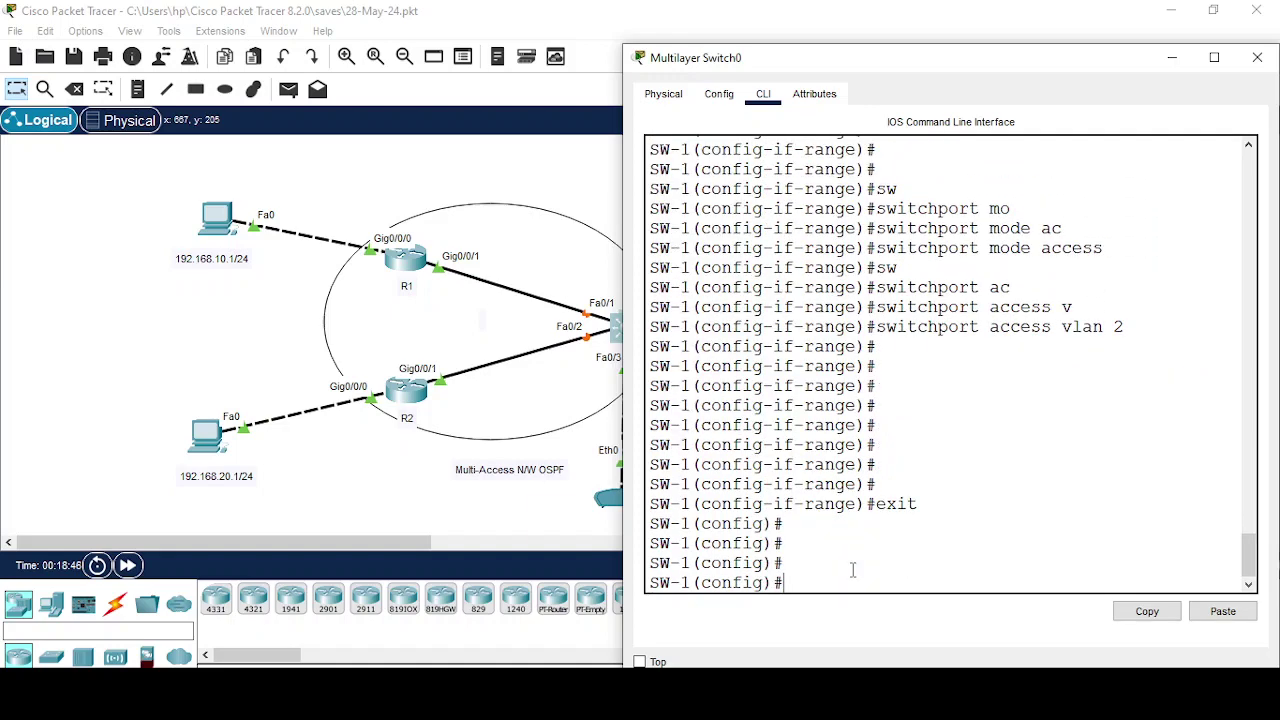
Step: Create VLAN 5 on SW-1 and enter its configuration mode
type("vla")
key("Tab")
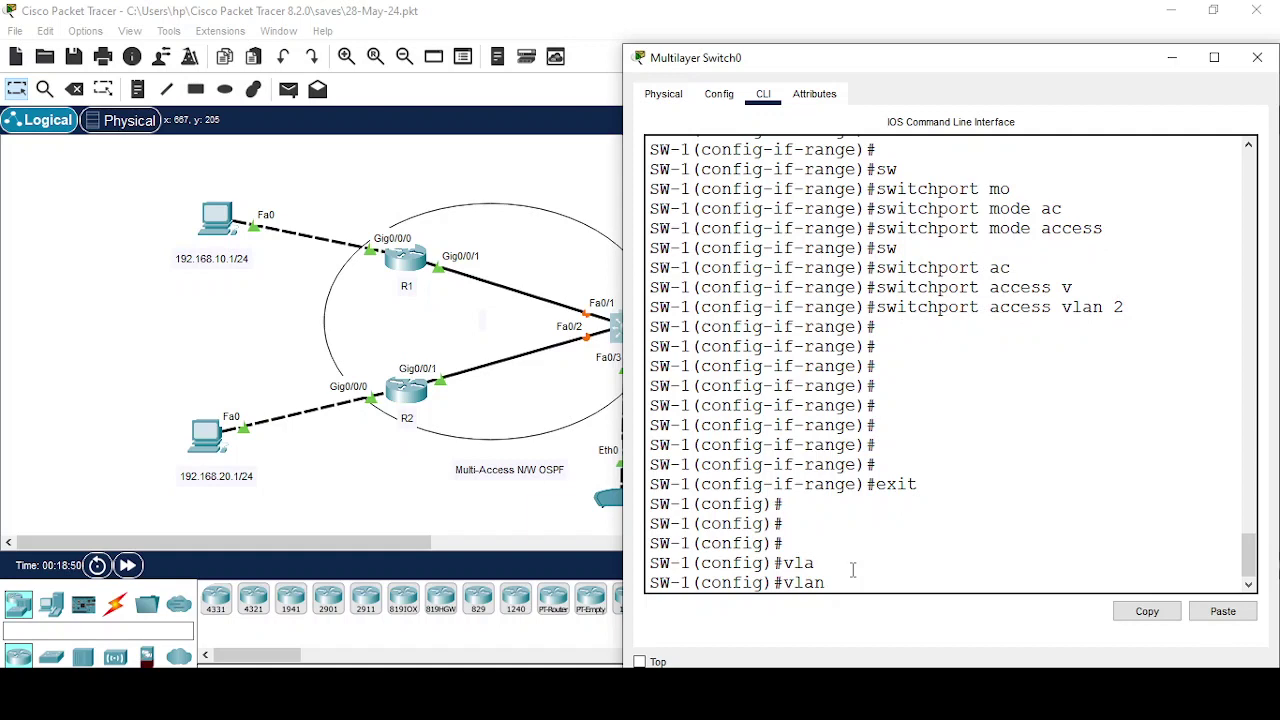
type("5")
key("Return")
key("Return")
key("Return")
key("Return")
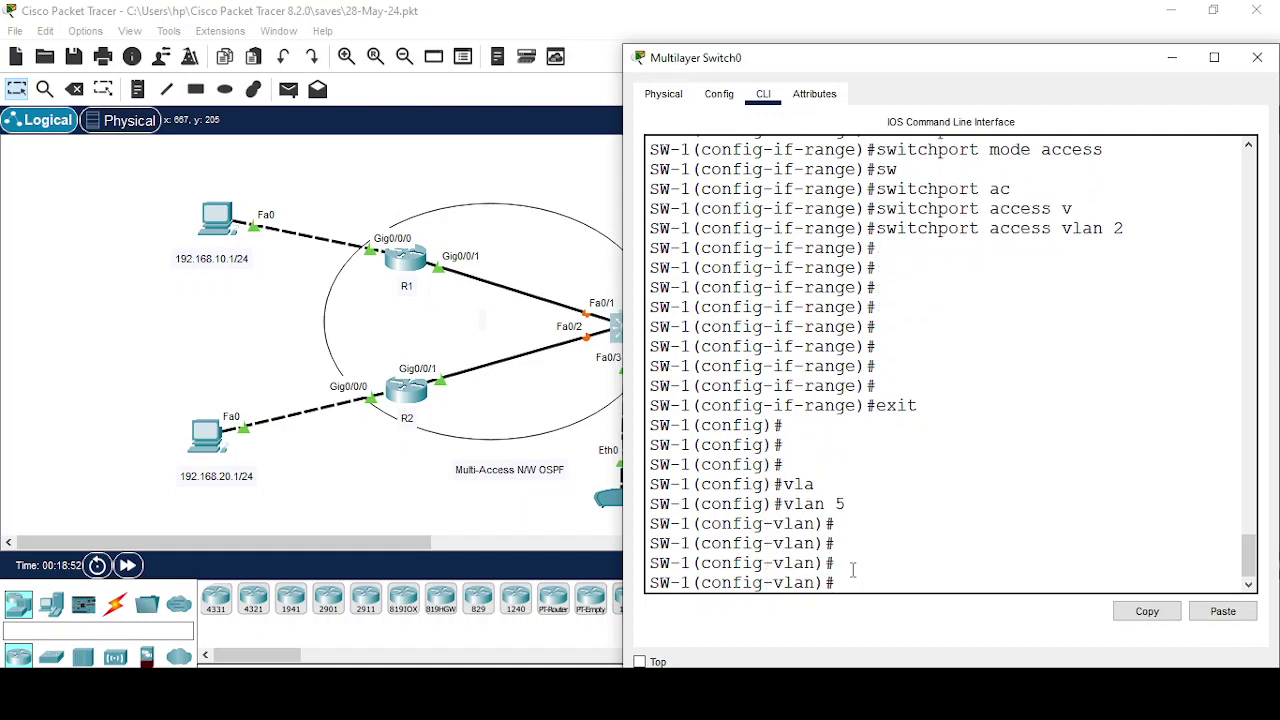
type("shut")
key("BackSpace")
key("BackSpace")
key("BackSpace")
type("observ")
key("BackSpace")
key("BackSpace")
key("BackSpace")
key("BackSpace")
key("BackSpace")
Step: Name VLAN 5 observer and return to global configuration mode
type("name obser")
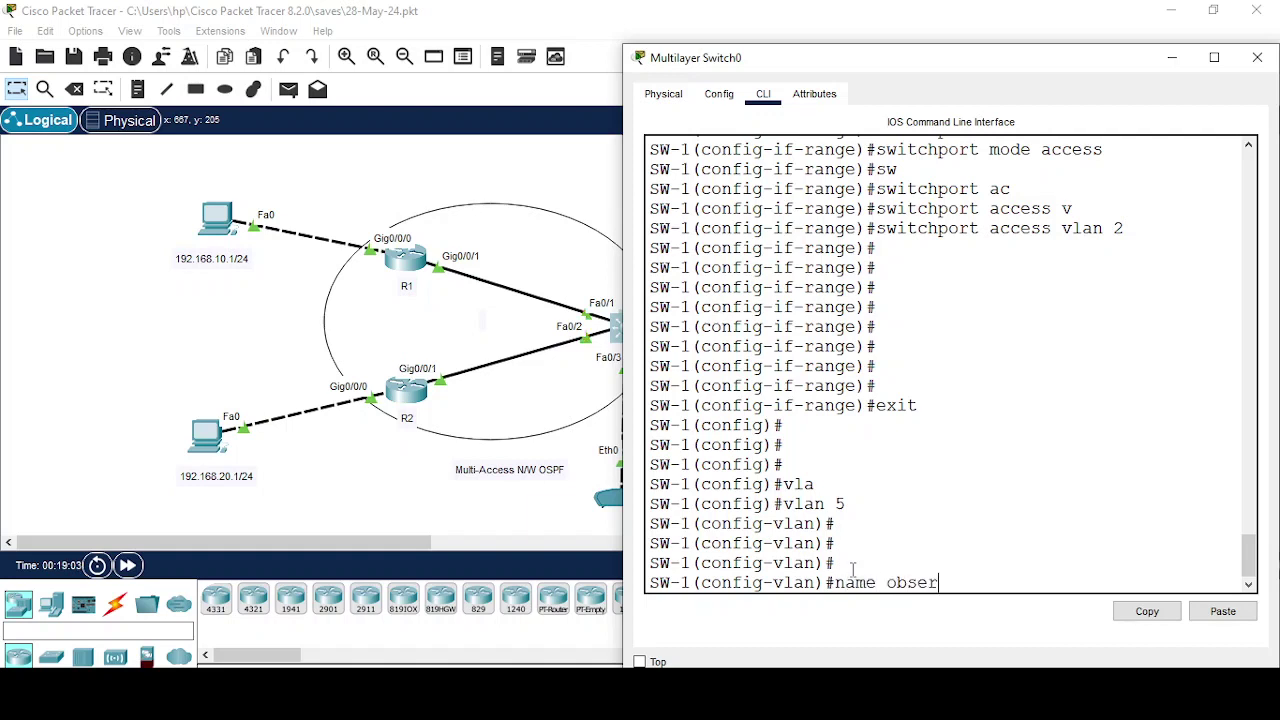
type("ver")
key("Return")
key("Return")
key("Return")
type("exit")
key("Return")
key("Return")
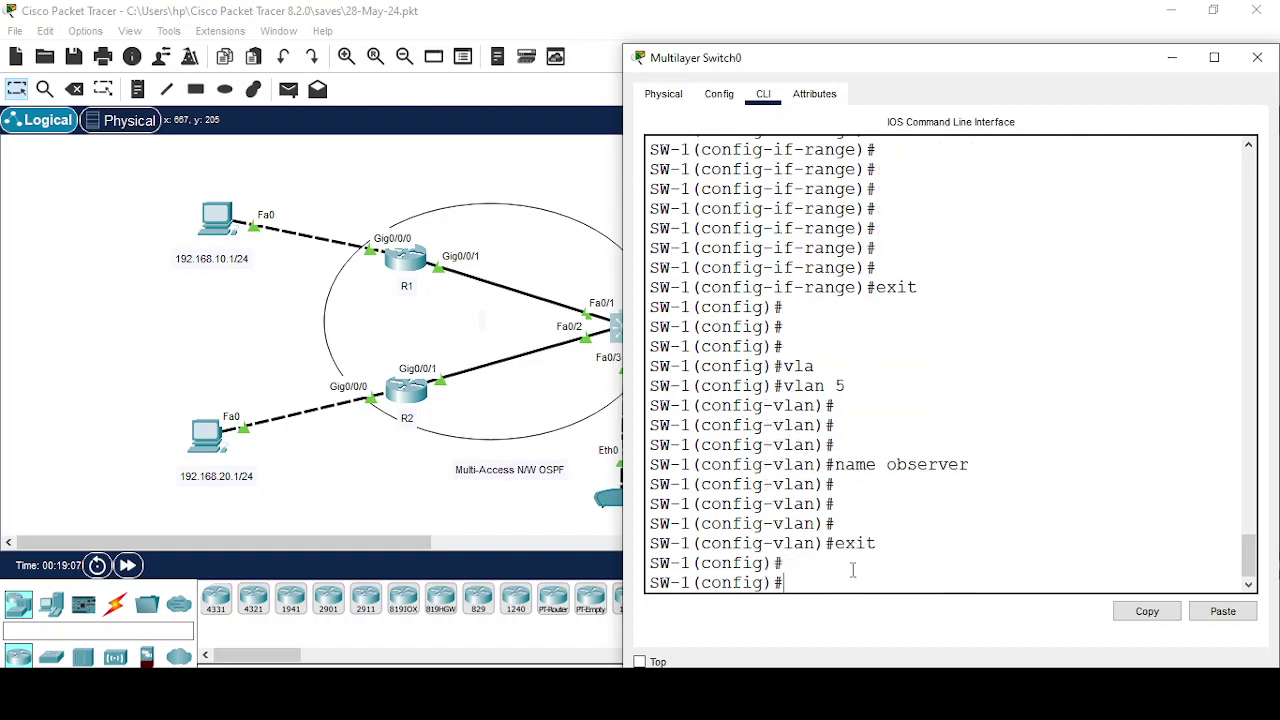
Step: Enter interface configuration mode for fastEthernet 0/3 on SW-1
type("inter")
key("Tab")
type("f")
key("Tab")
type("0")
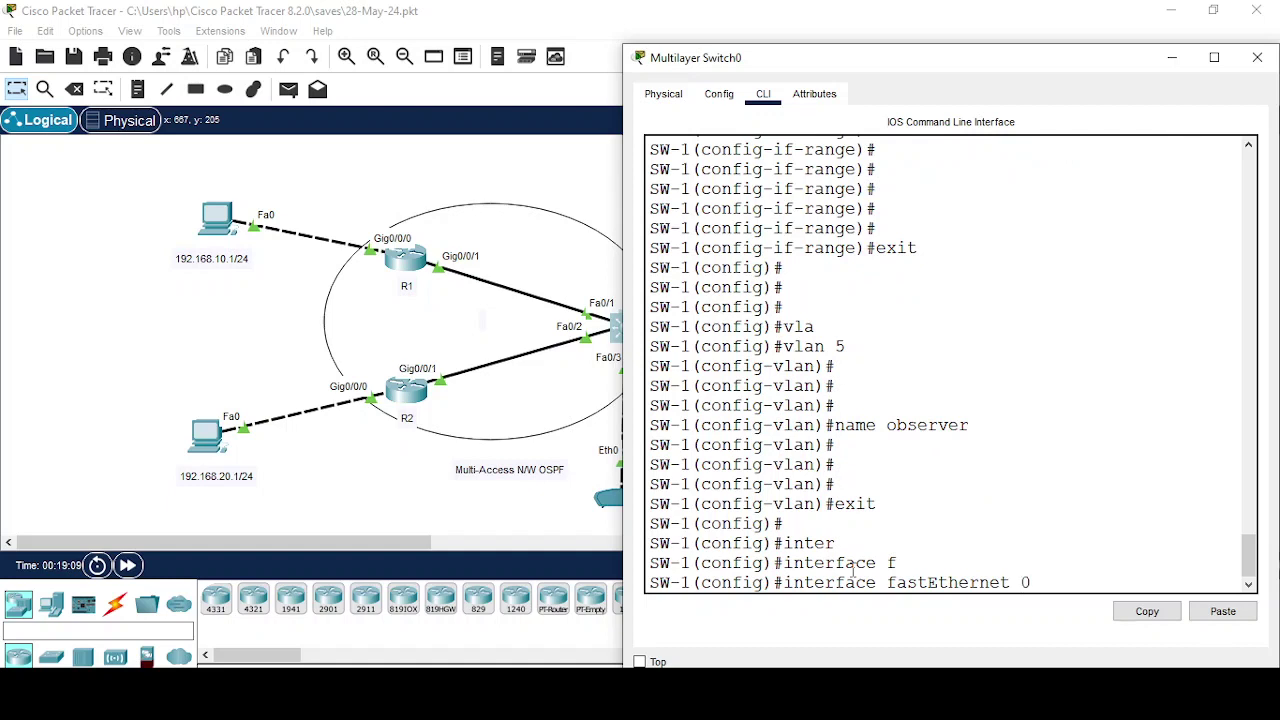
type("/2")
key("BackSpace")
type("3")
key("Return")
key("Return")
key("Return")
Step: Set interface fastEthernet 0/3 to switchport access mode
type("sw")
key("Tab")
type("m")
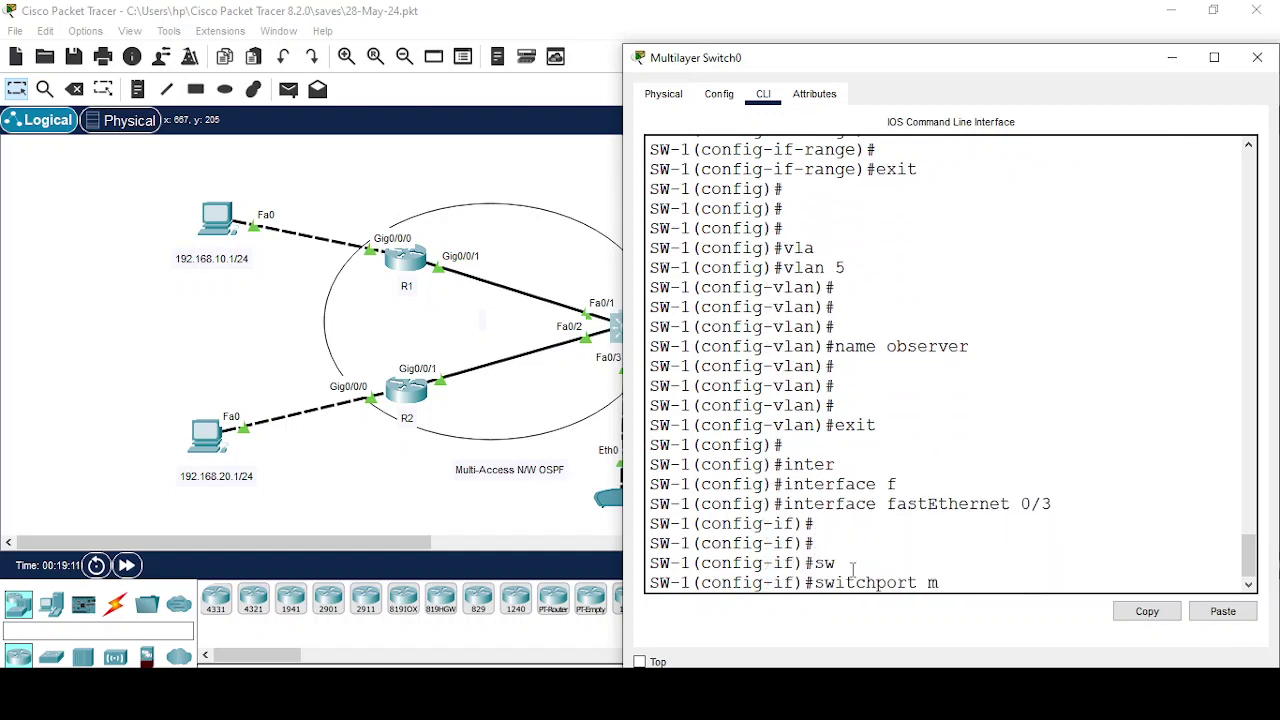
type("o")
key("Tab")
type("ac")
key("Tab")
key("Return")
Step: Assign interface fastEthernet 0/3 to access VLAN 5
type("sw")
key("Tab")
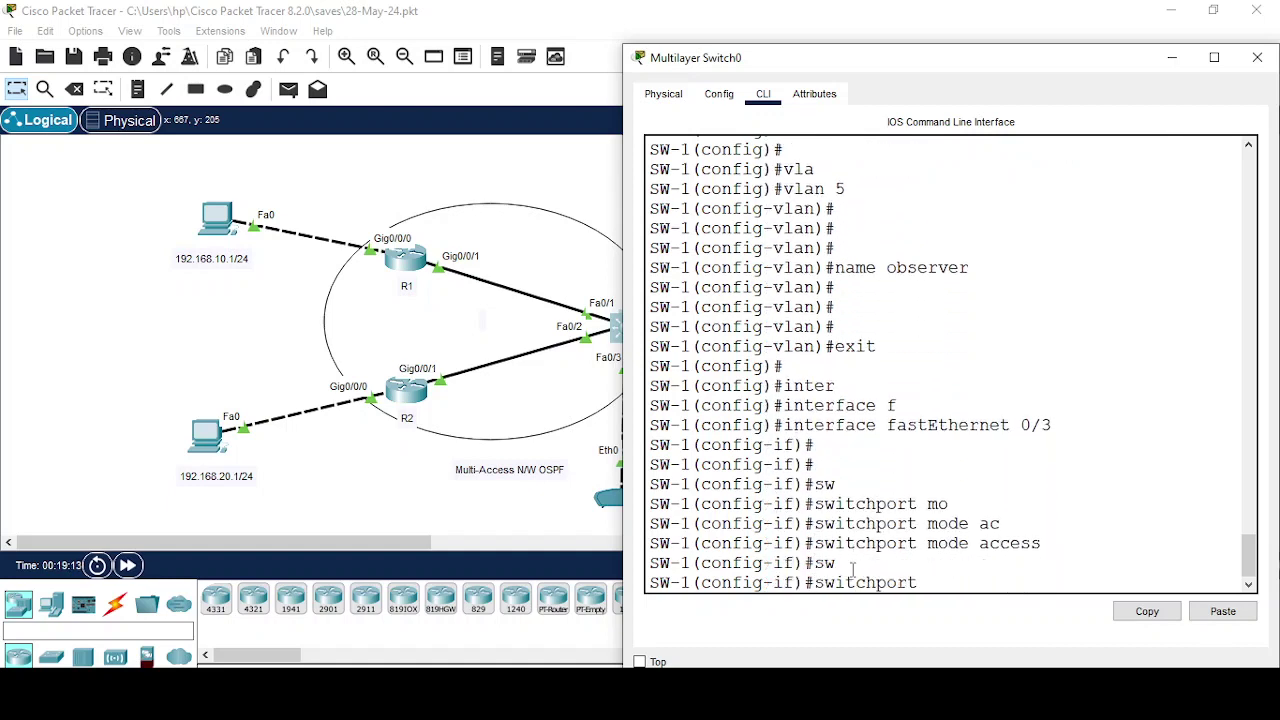
type("ac")
key("Tab")
type("v")
key("Tab")
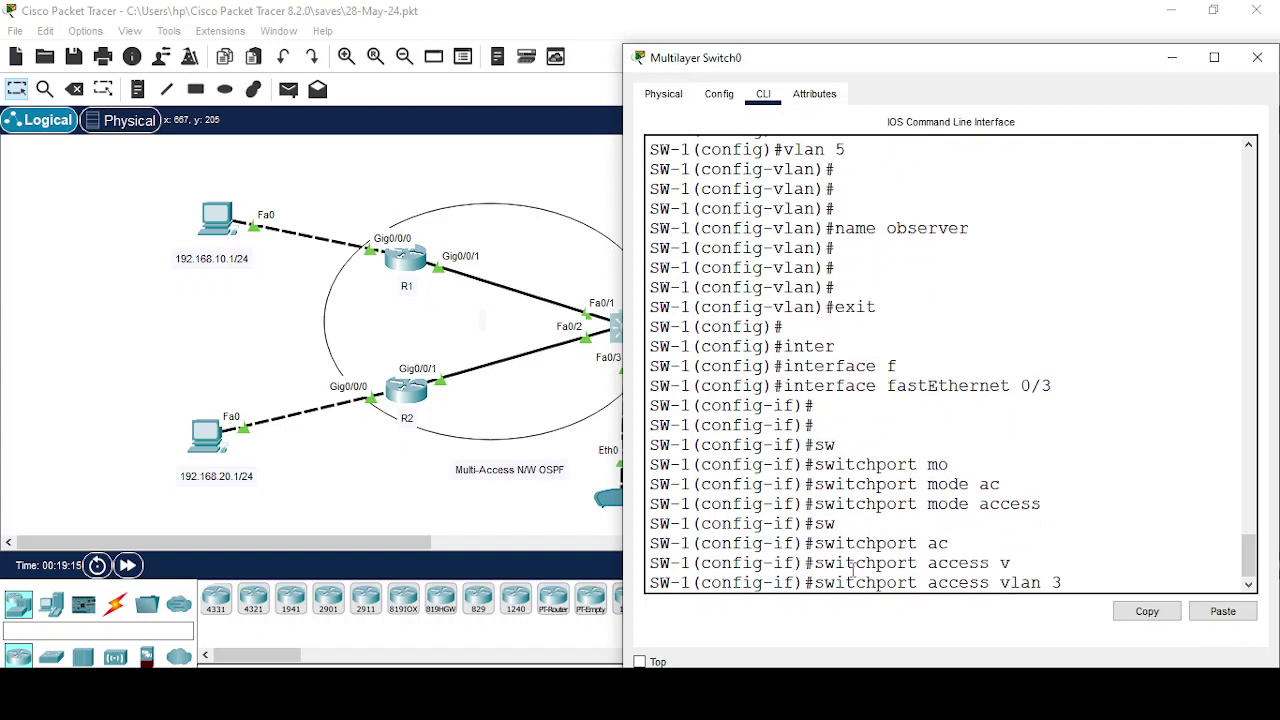
type("3")
key("BackSpace")
type("5")
key("Return")
key("Return")
key("Return")
key("Return")
key("Return")
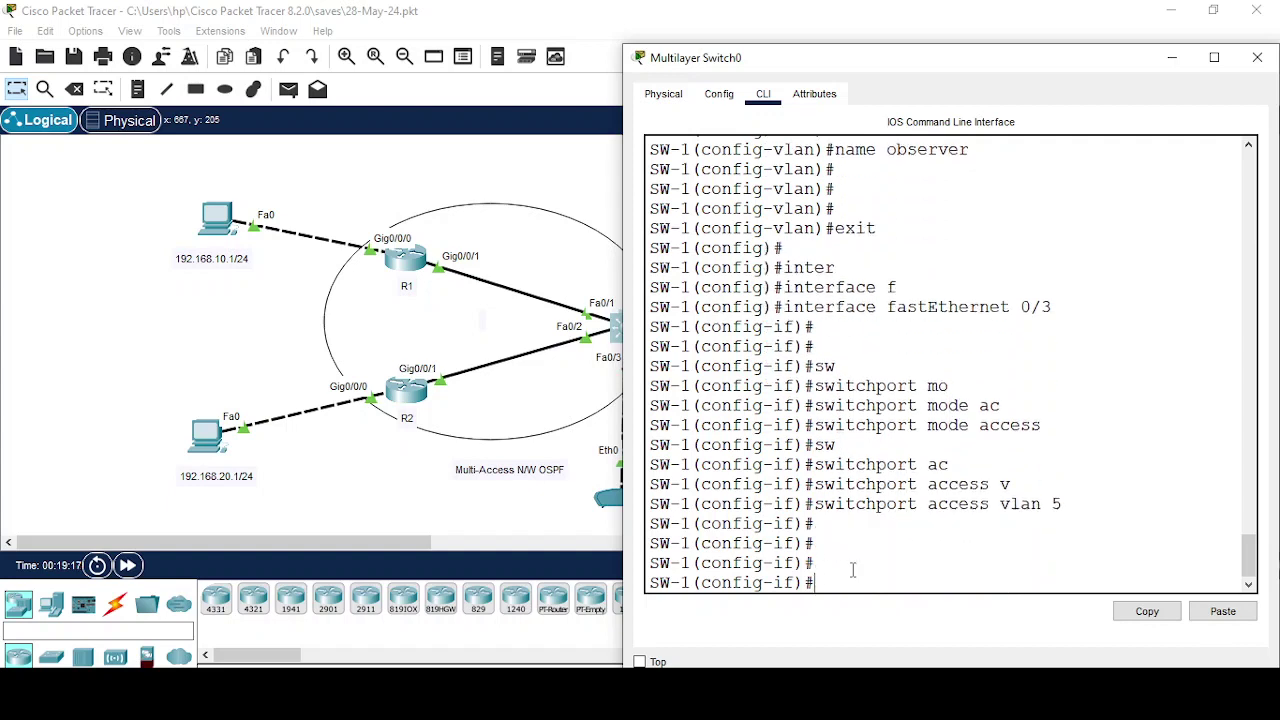
Step: Leave interface configuration on SW-1 and shift its console window aside briefly to view the topology
type("exit")
key("Return")
key("Return")
key("Return")
key("Return")
key("Return")
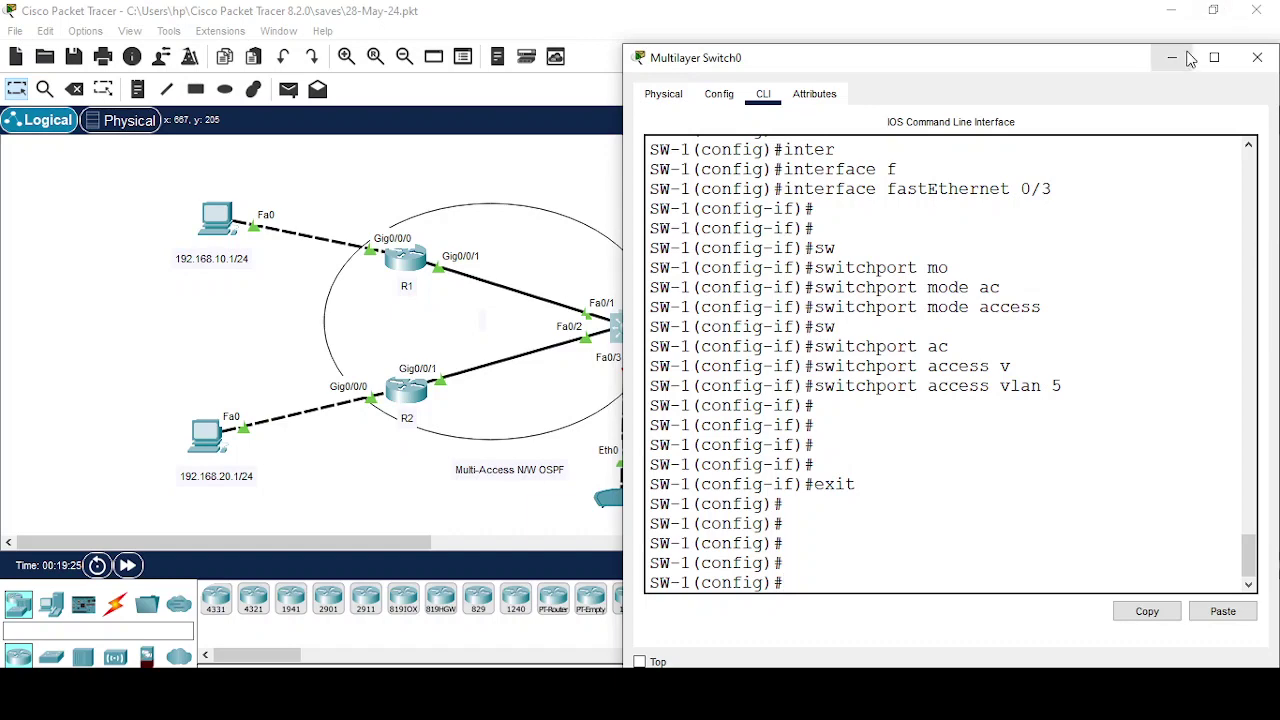
left_click_drag(1074, 58, 797, 560)
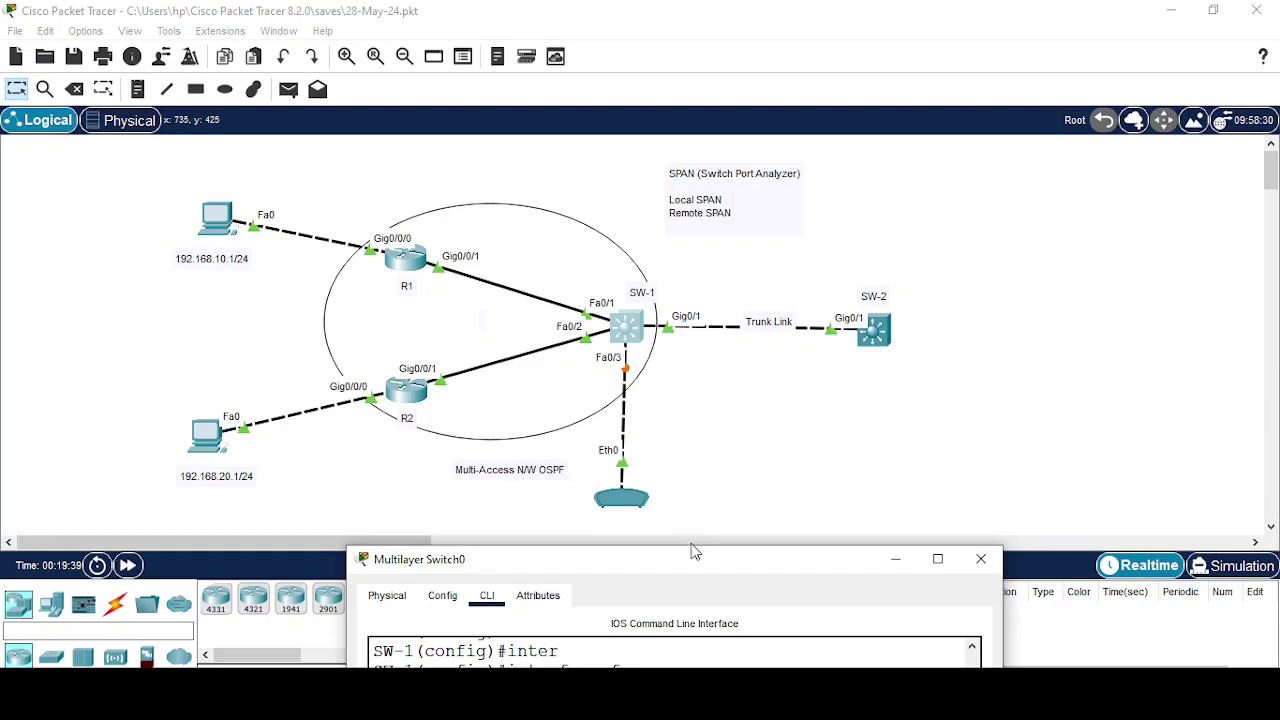
left_click_drag(688, 570, 745, 33)
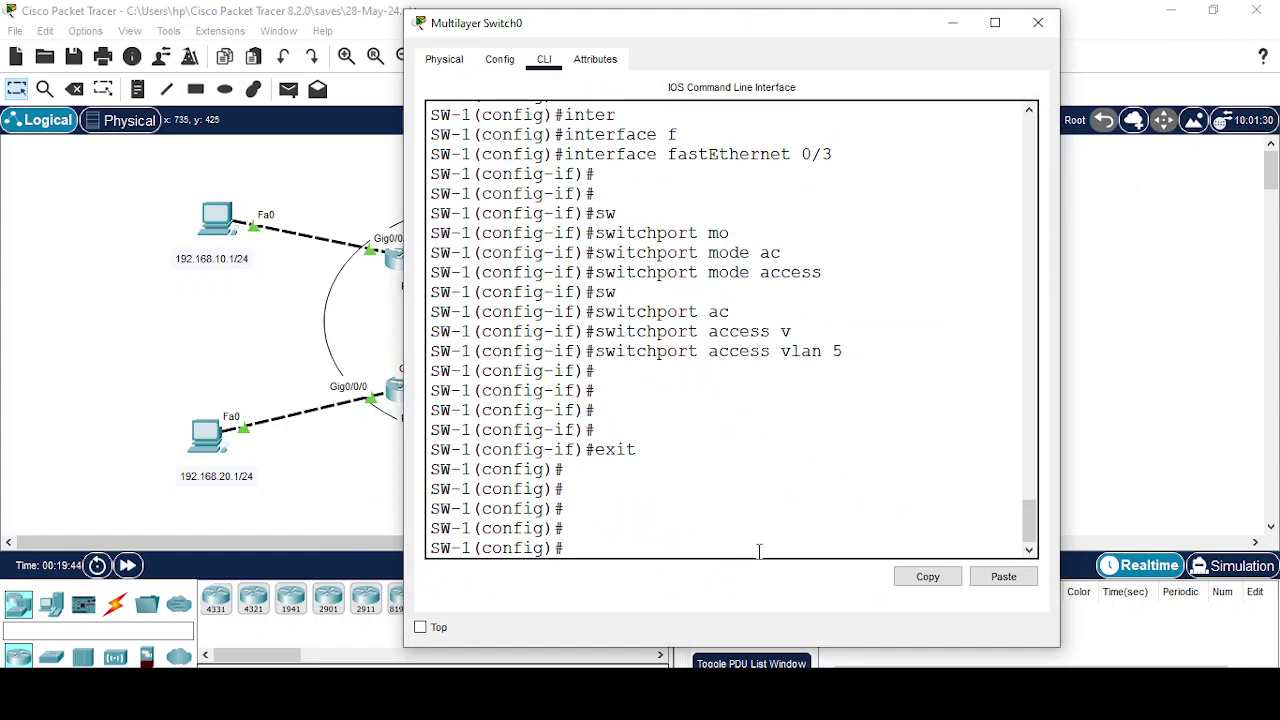
Step: Begin a monitor session command on SW-1, listing the available session IDs and the options for session 1
type("mon")
key("Tab")
type("se")
key("Tab")
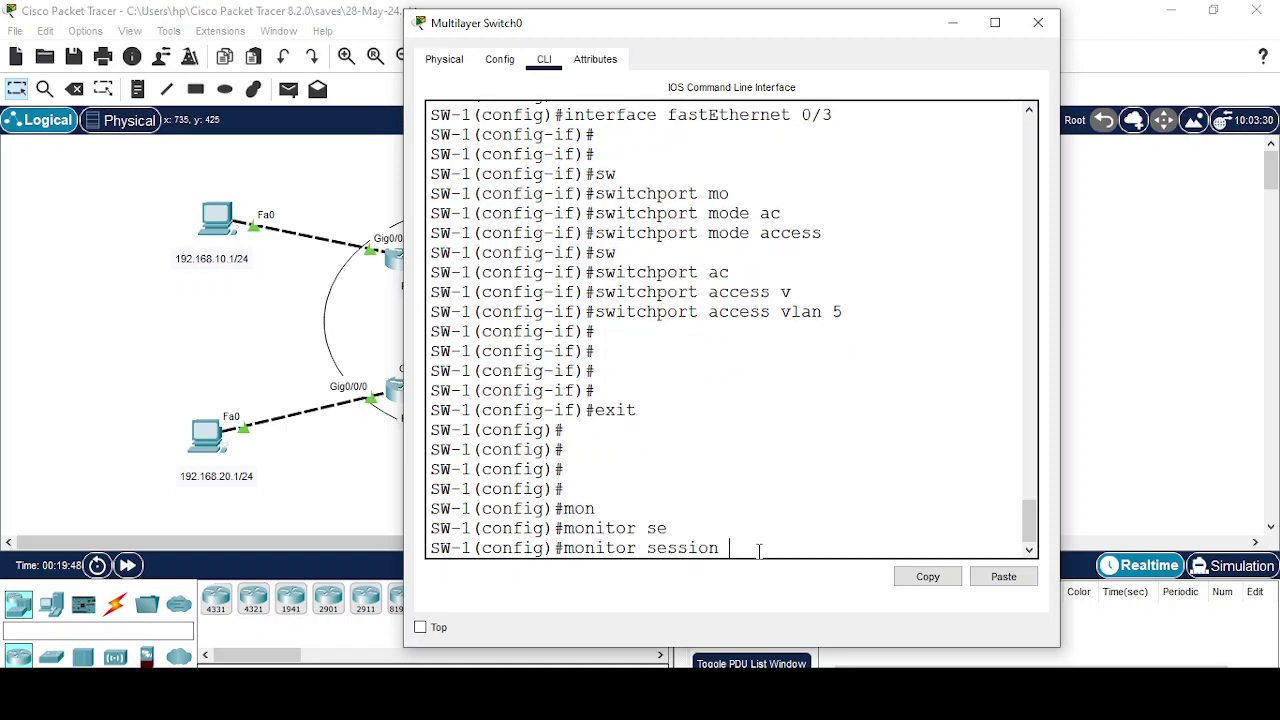
type("1")
key("BackSpace")
type("?")
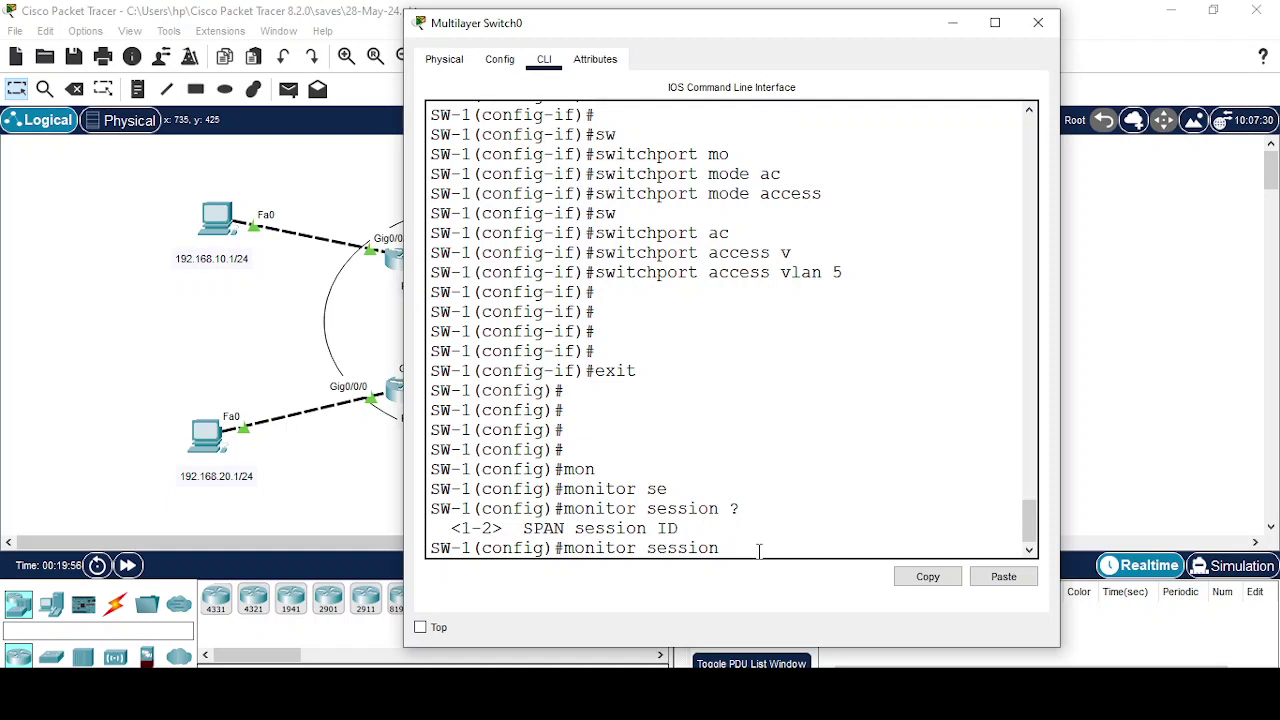
type("1")
type(" ?")
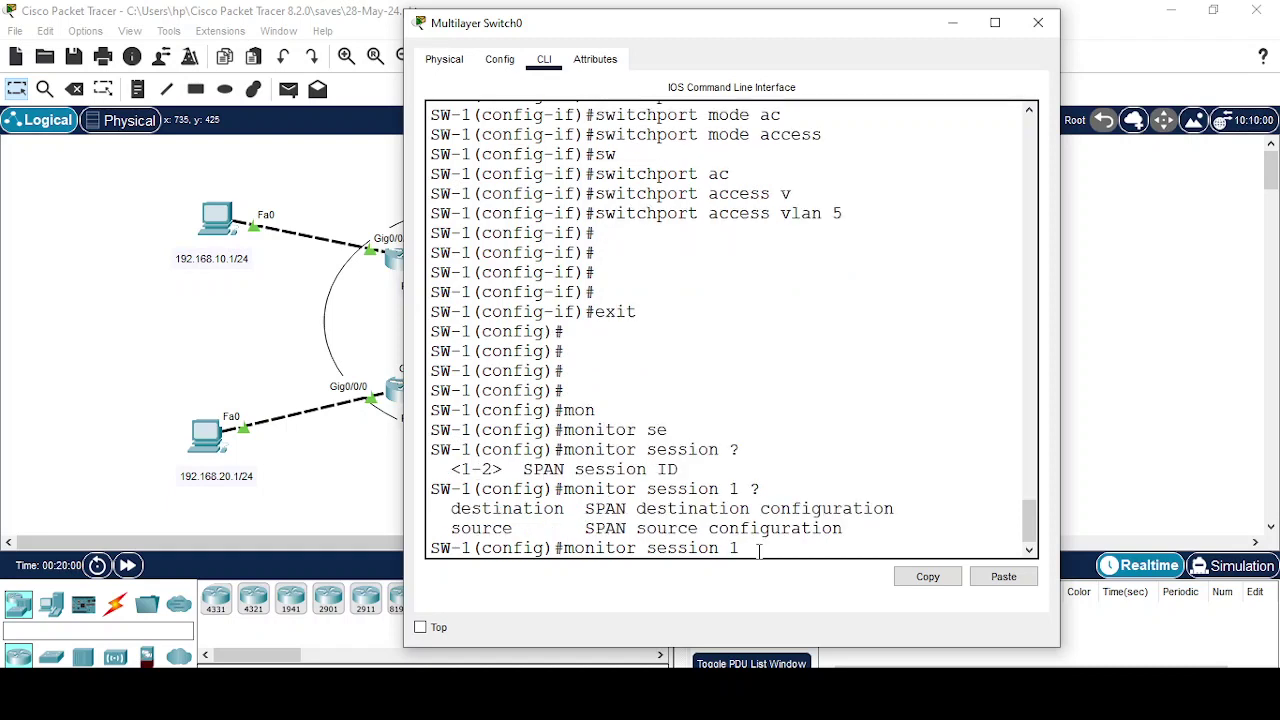
Step: Extend the monitor session 1 command with source, list its source options and check the topology
type("sou")
key("Tab")
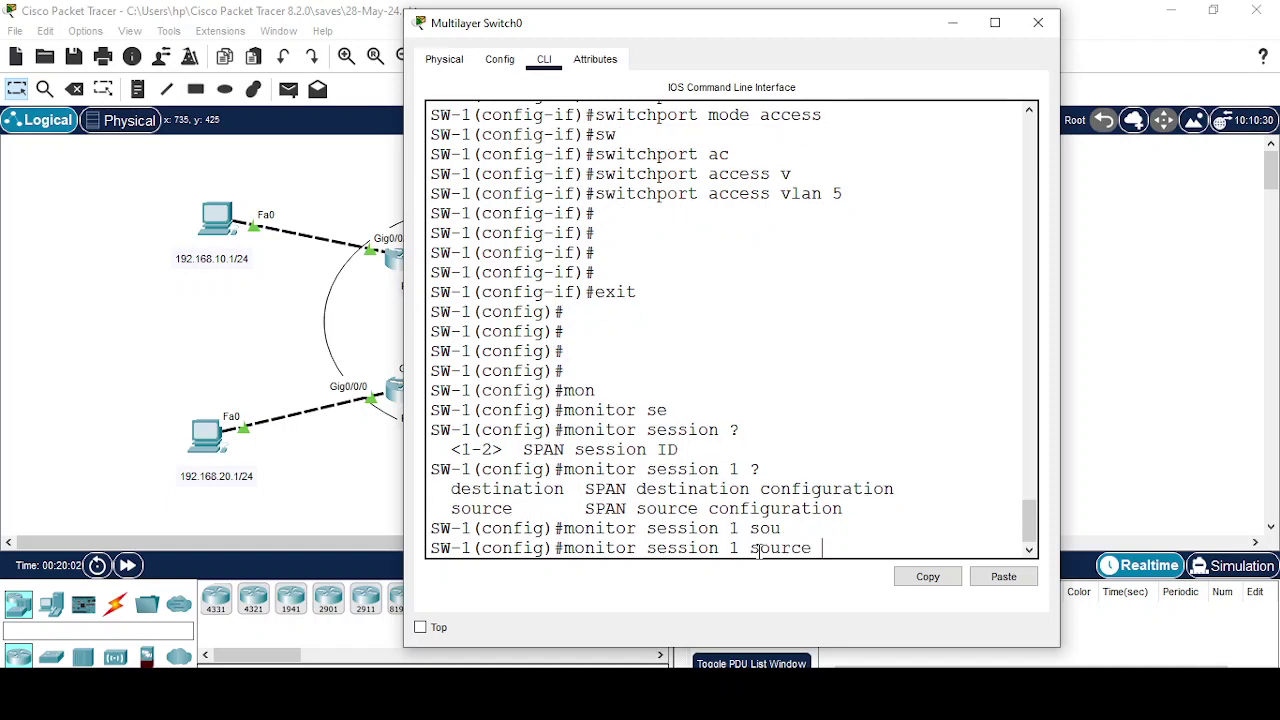
type("?")
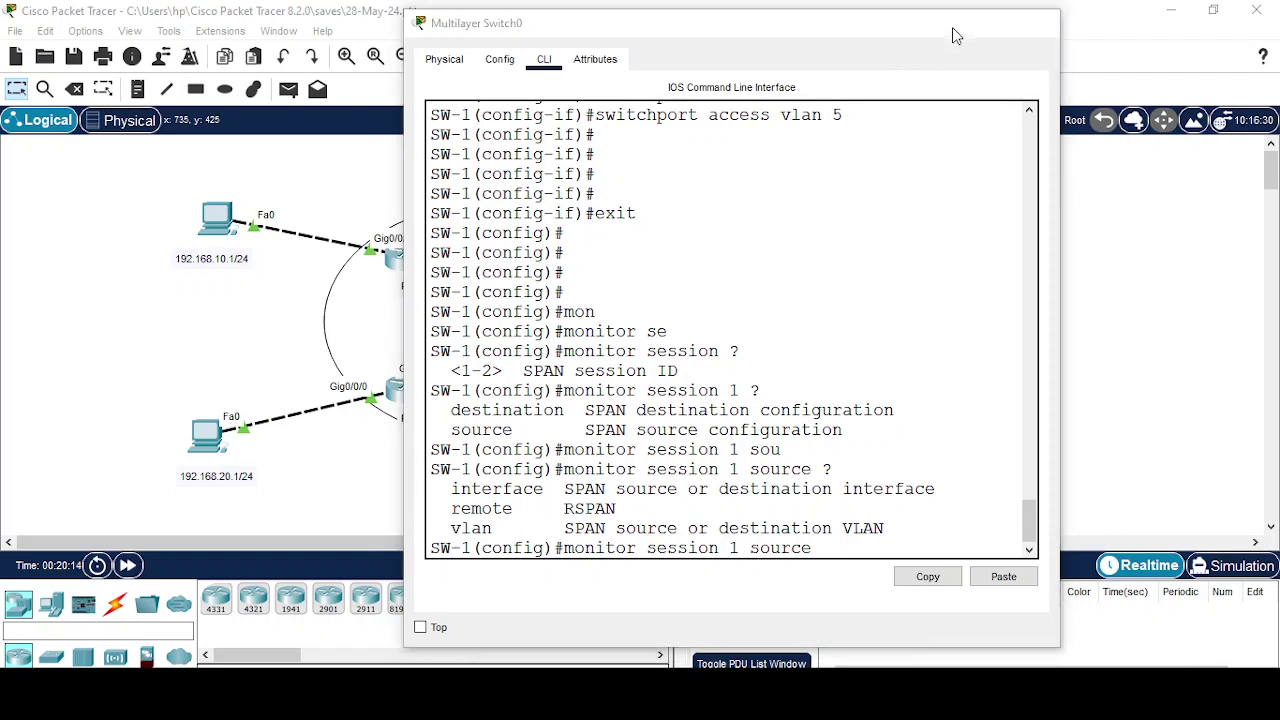
left_click(952, 24)
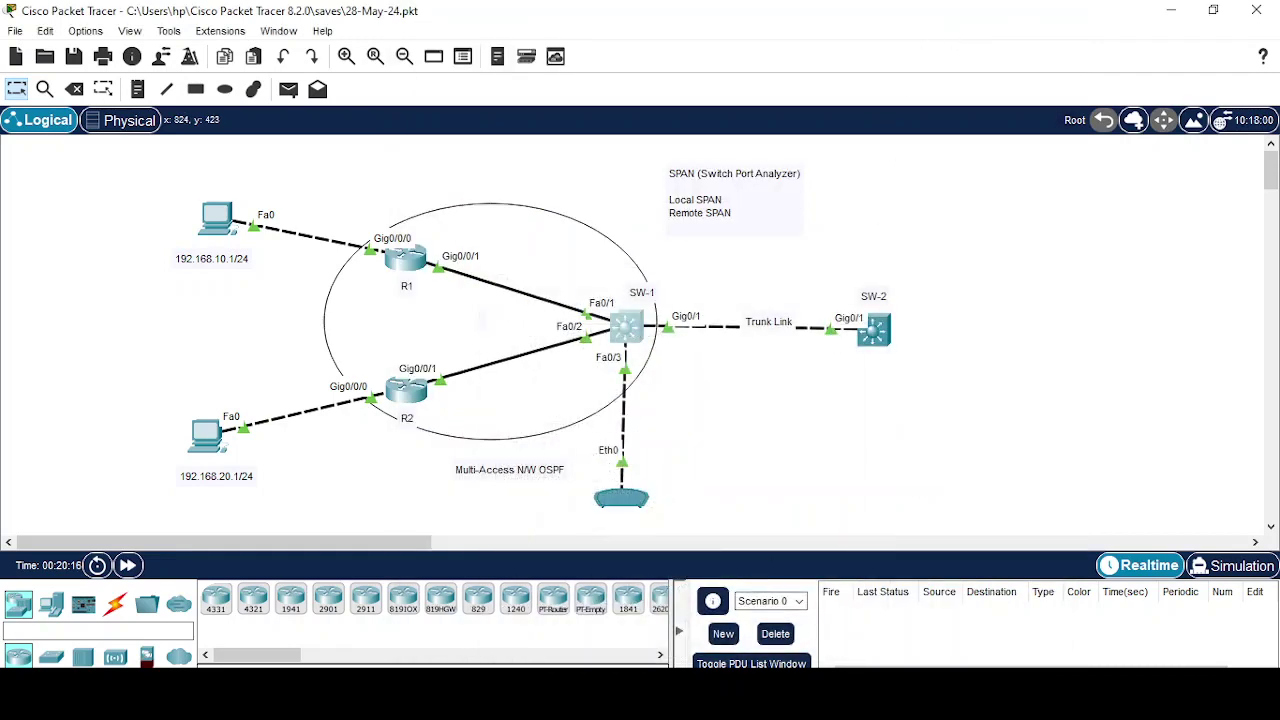
mouse_move(615, 700)
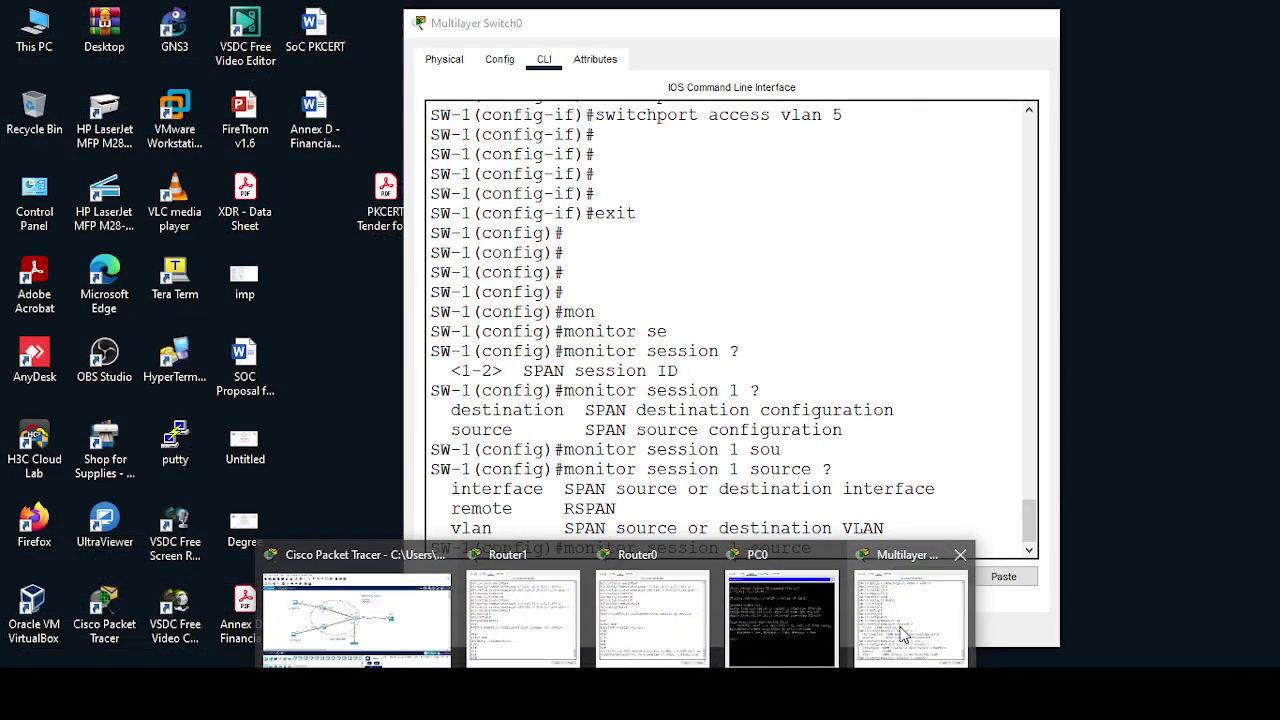
left_click(903, 635)
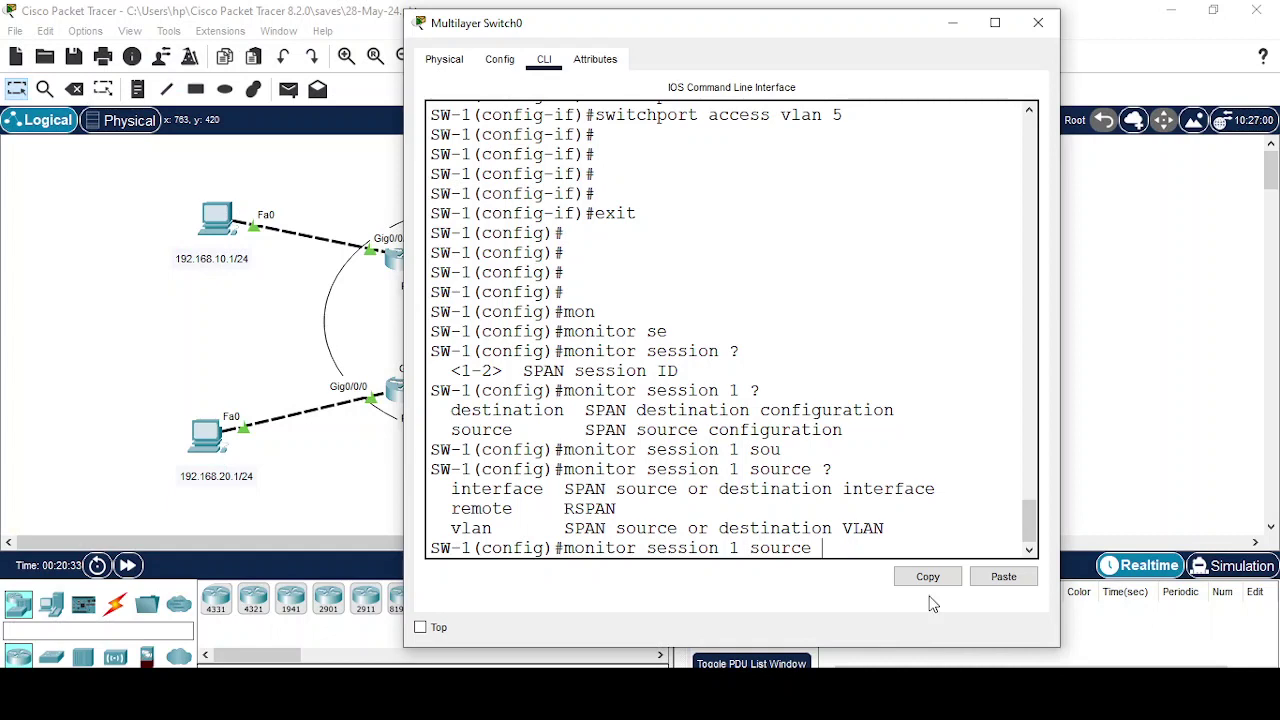
Step: Complete the command to make interface fastEthernet 0/1 the source of monitor session 1
type("int")
key("Tab")
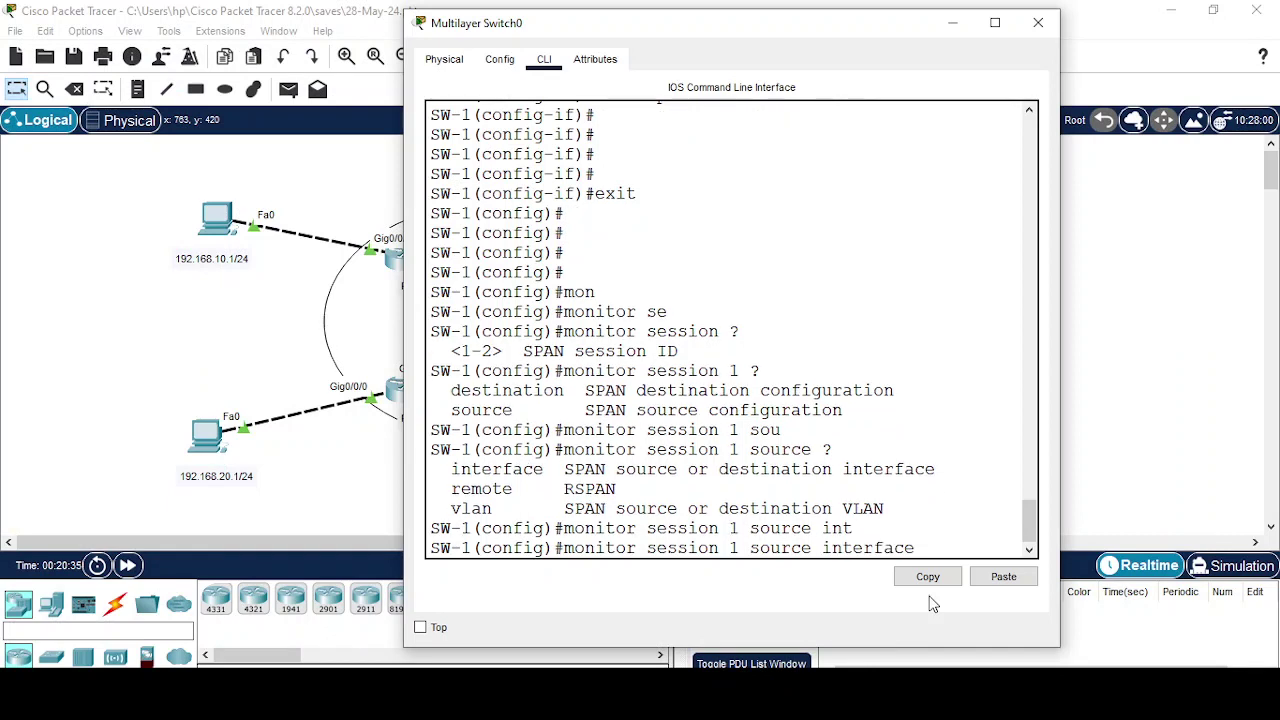
left_click(953, 22)
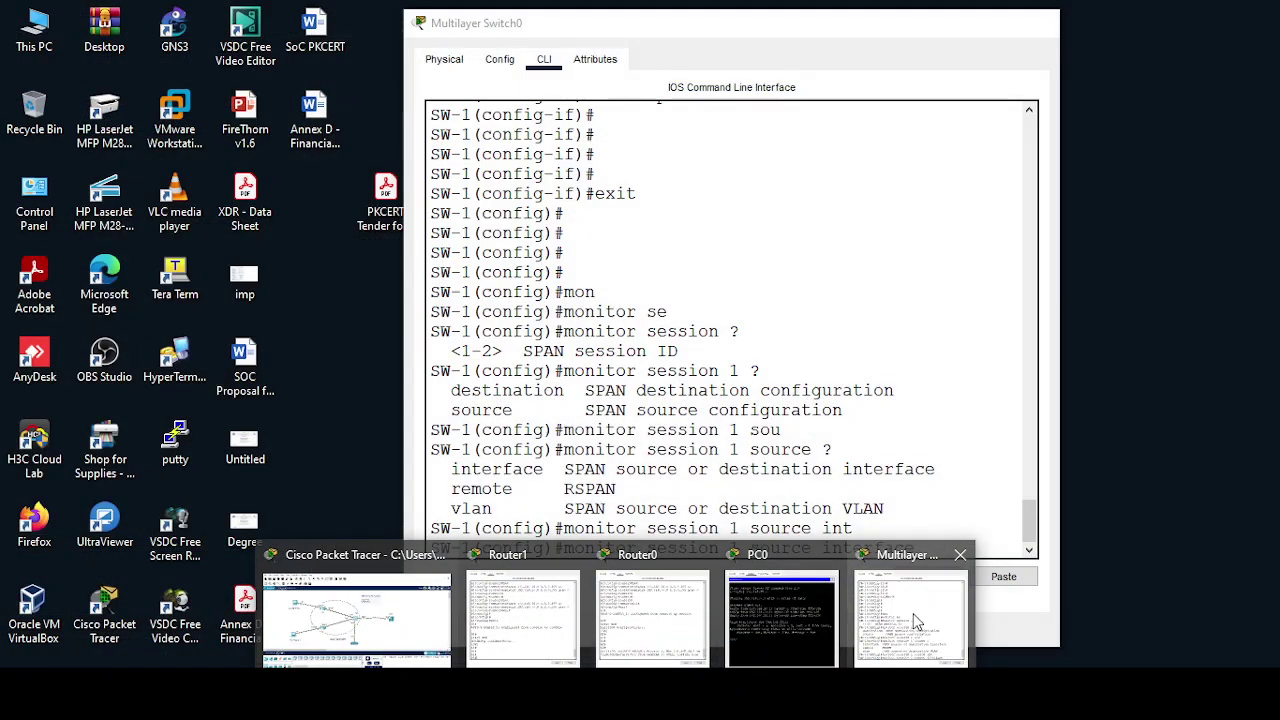
left_click(915, 622)
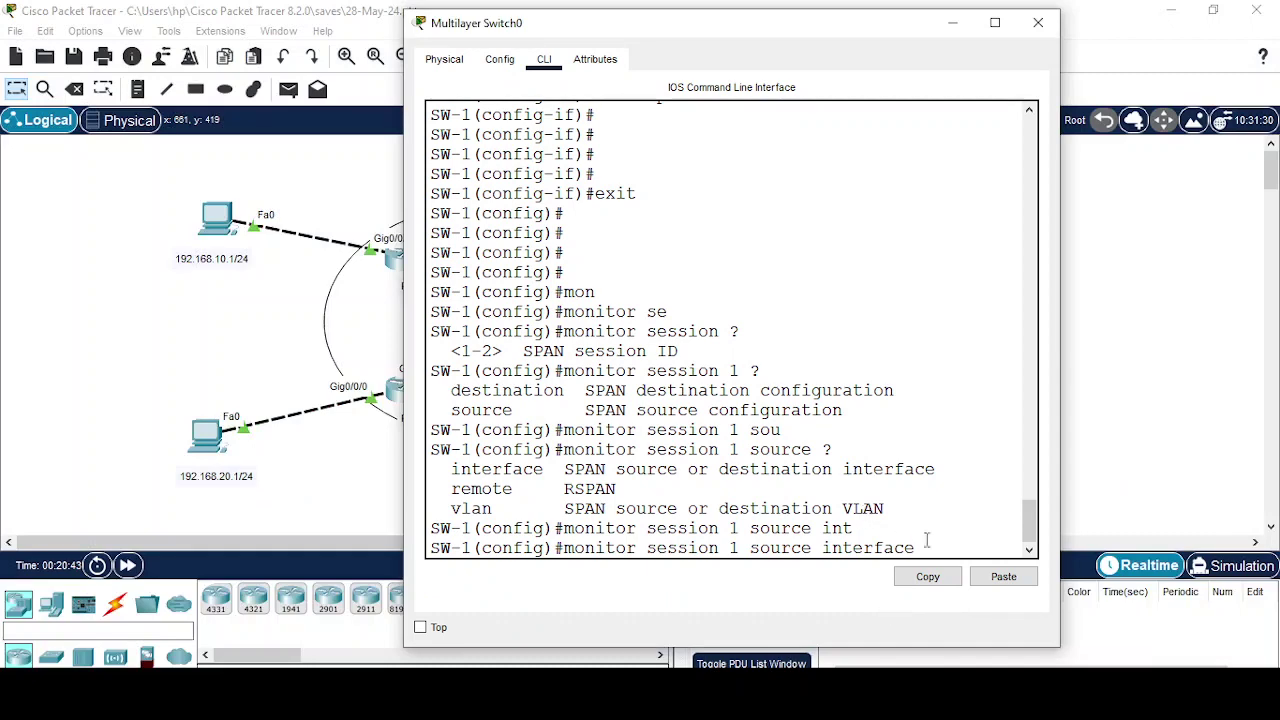
type("fa")
key("Tab")
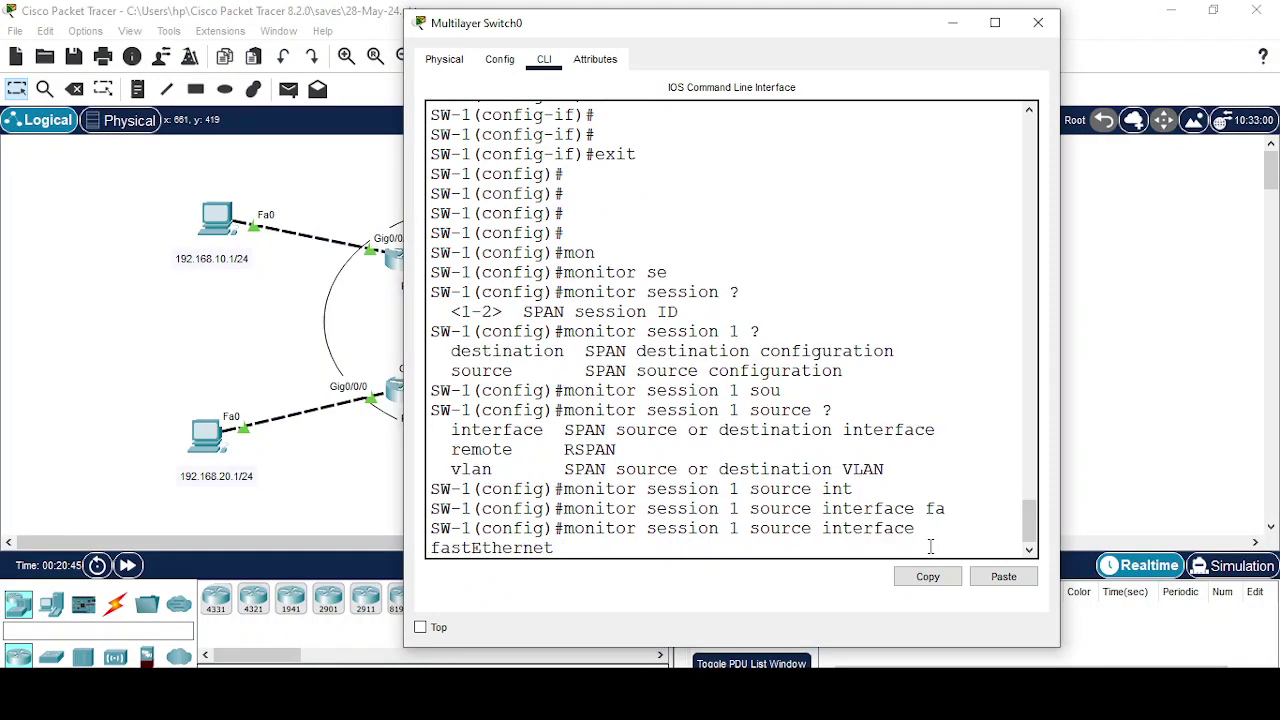
type("0/2")
key("BackSpace")
type("1")
key("Return")
key("Return")
key("Return")
key("Return")
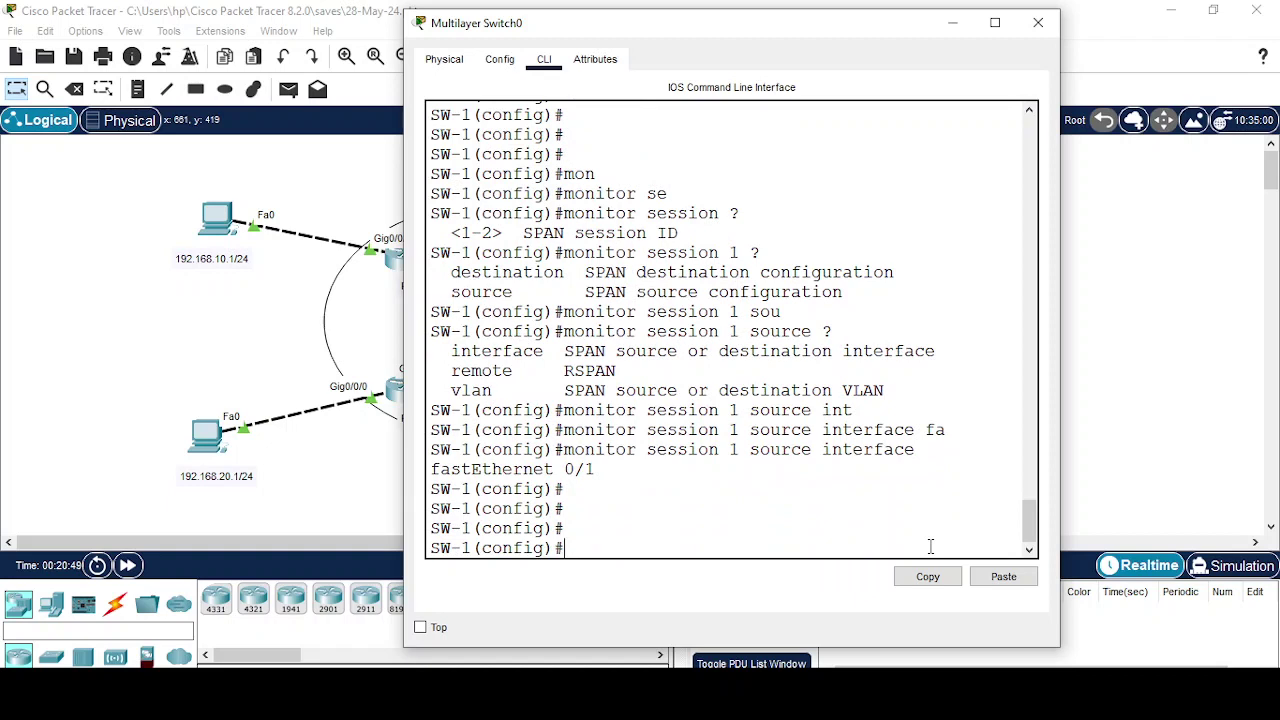
Step: Begin another monitor command on SW-1 and bring the topology back into view
type("mon")
key("Tab")
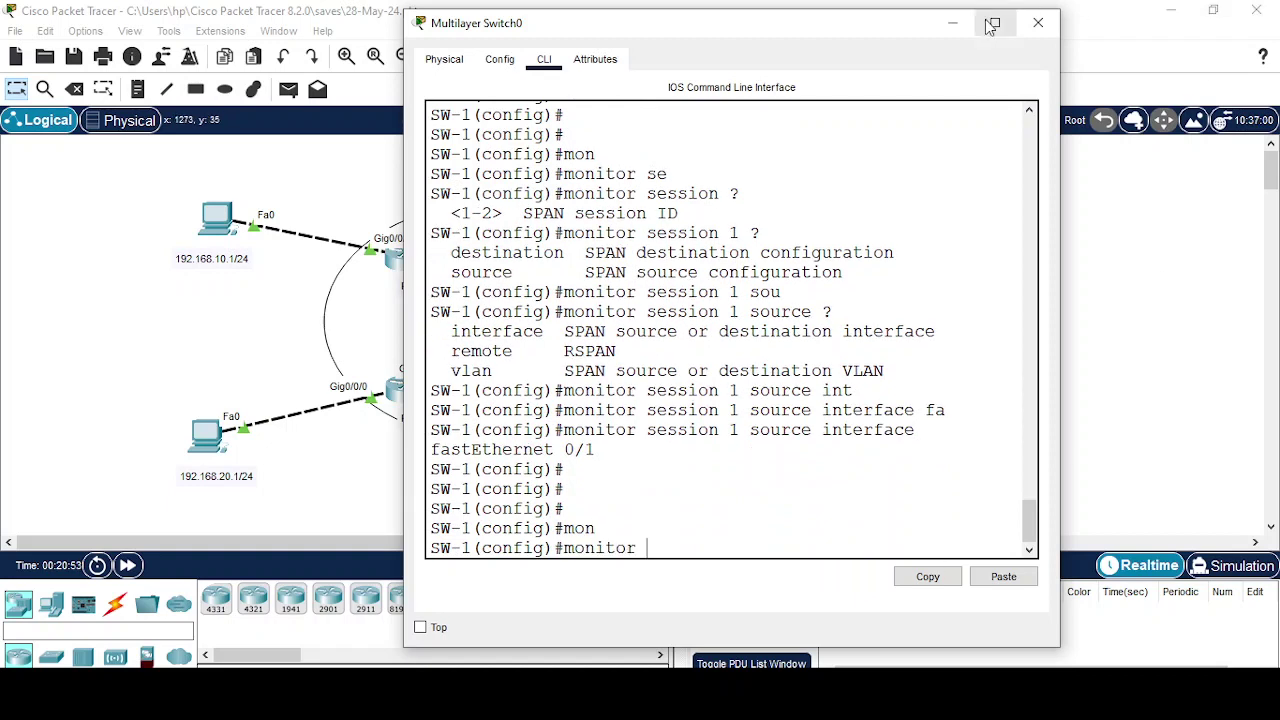
left_click(952, 22)
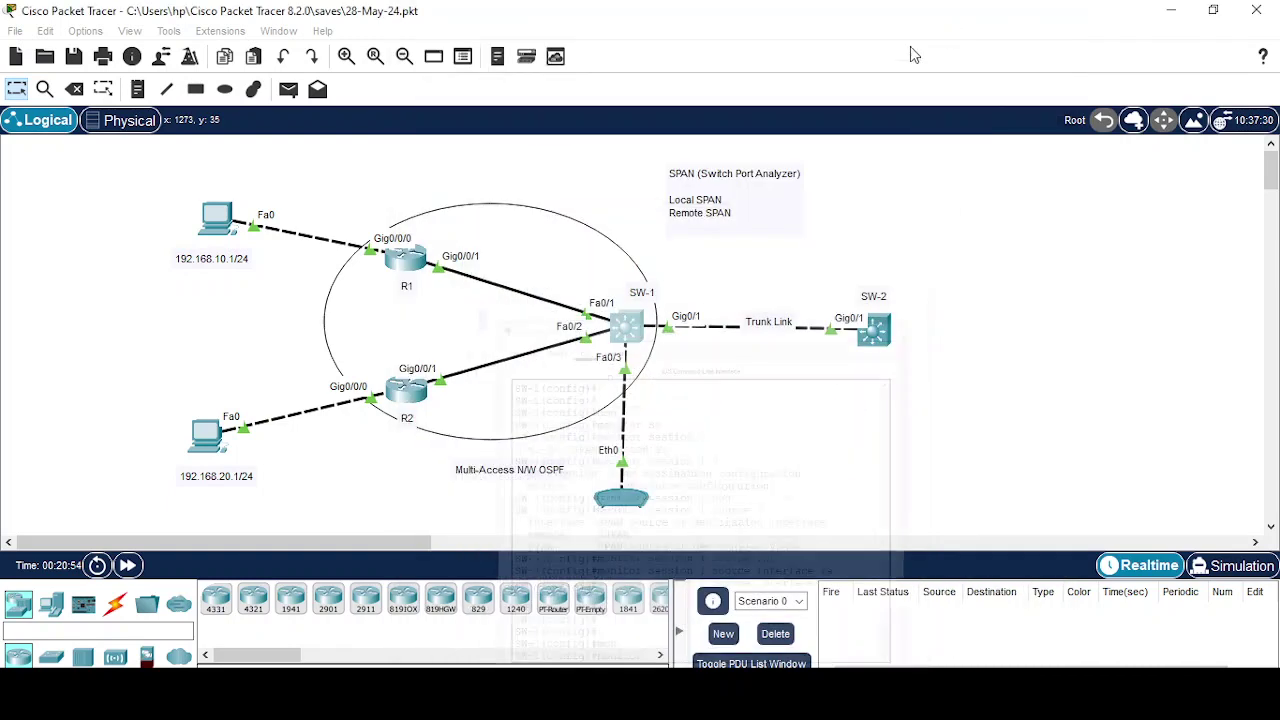
Step: Start a continuous ping to 192.168.20.1 from the command prompt of the 192.168.10.1 PC with ping -t
left_click(222, 222)
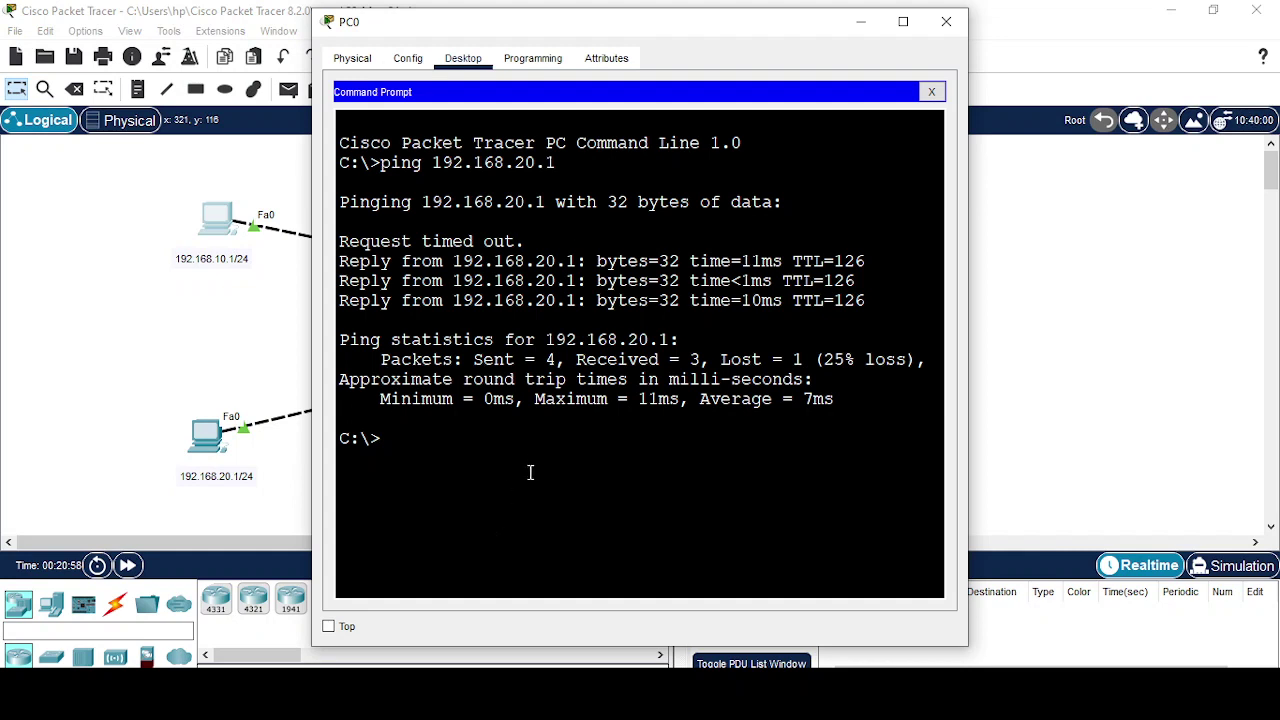
key("Up")
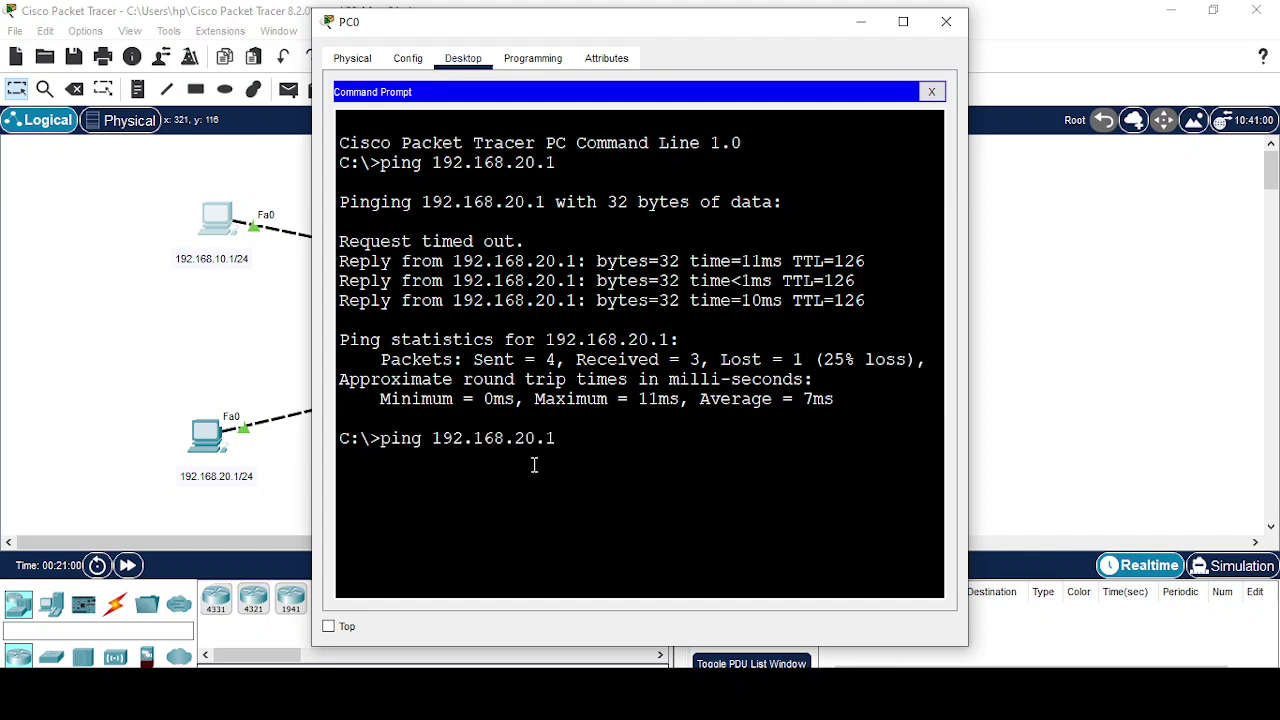
key("Left")
key("Left")
key("Left")
key("Left")
key("Left")
key("Left")
type("-t")
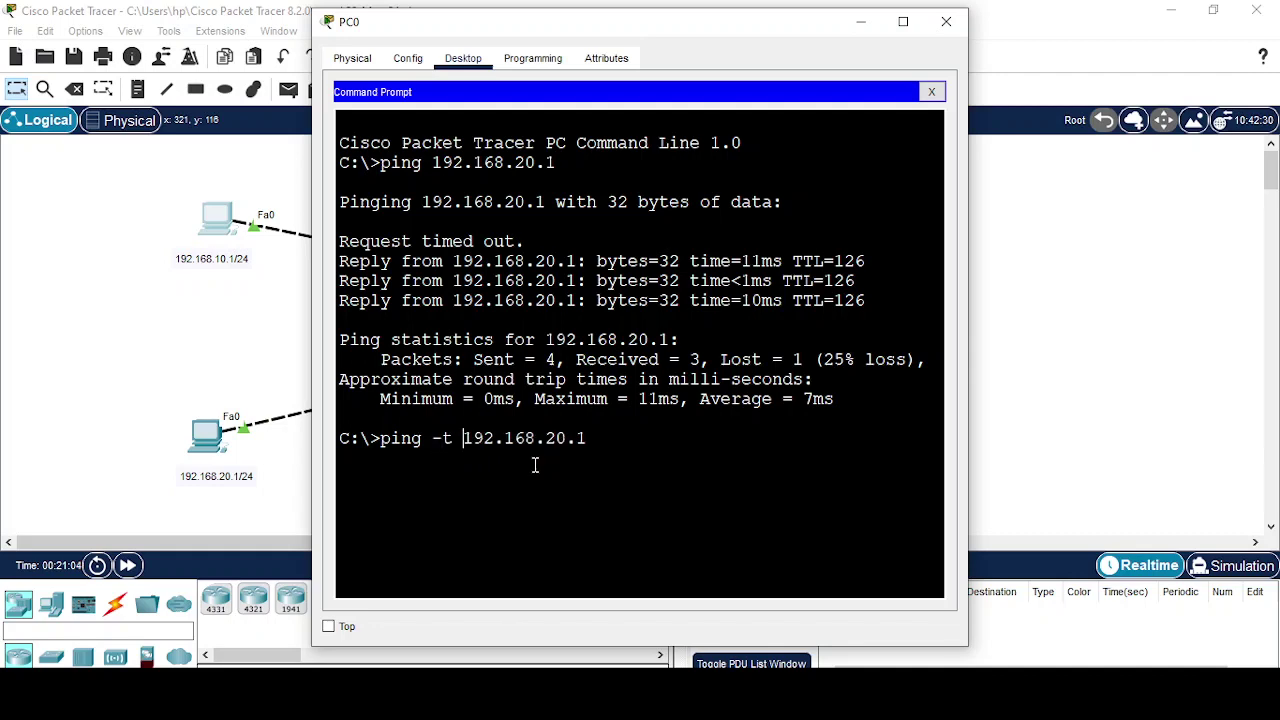
key("Return")
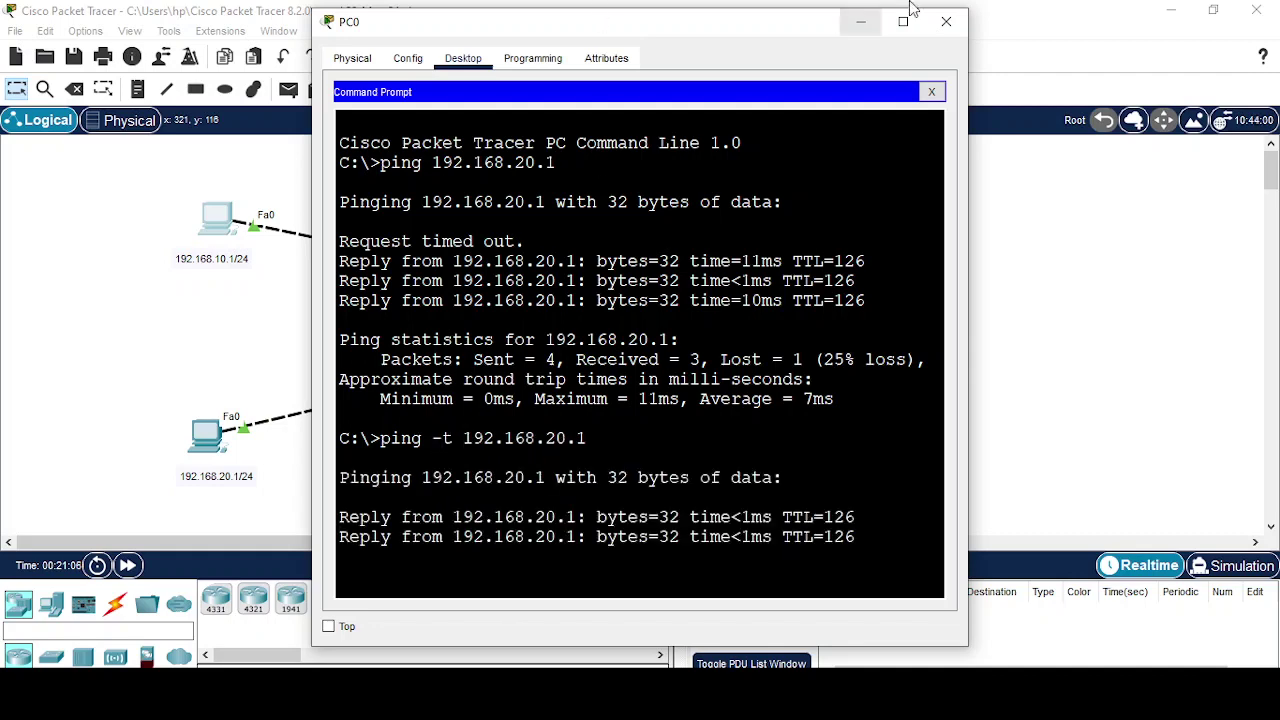
Step: Turn on the sniffer's capture service and reposition its window so most of the topology stays visible
left_click(862, 24)
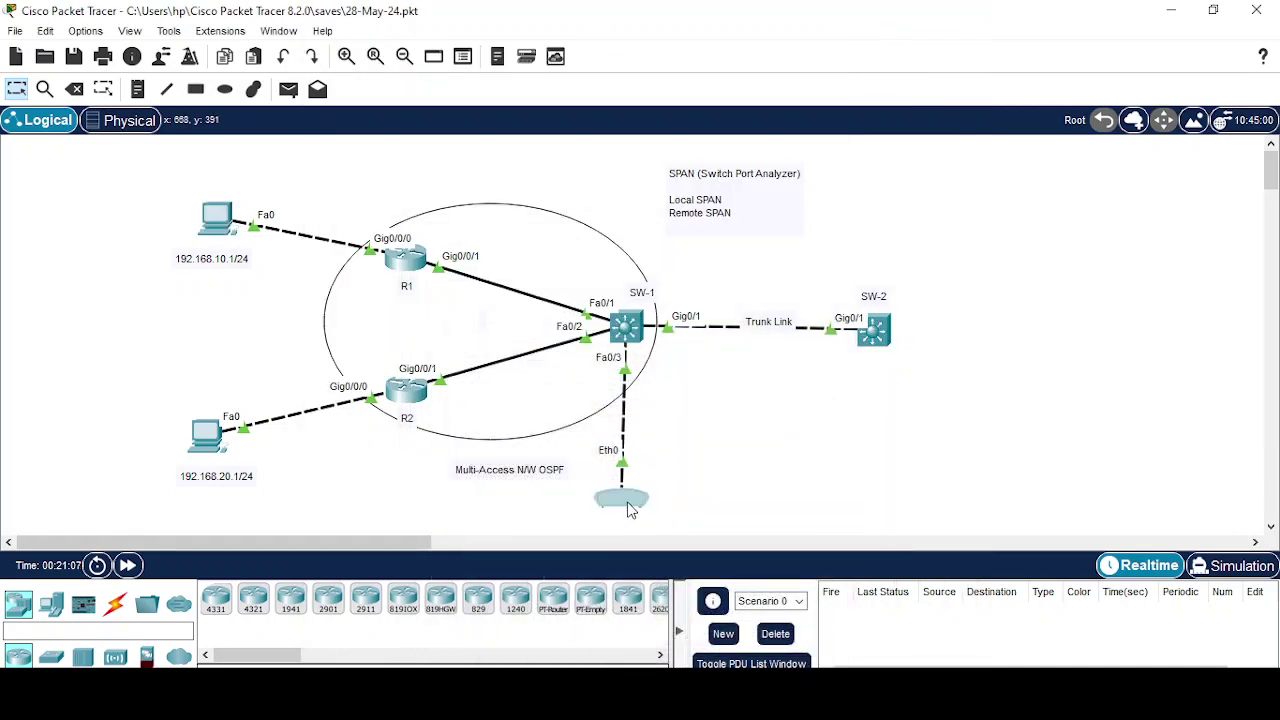
left_click(631, 510)
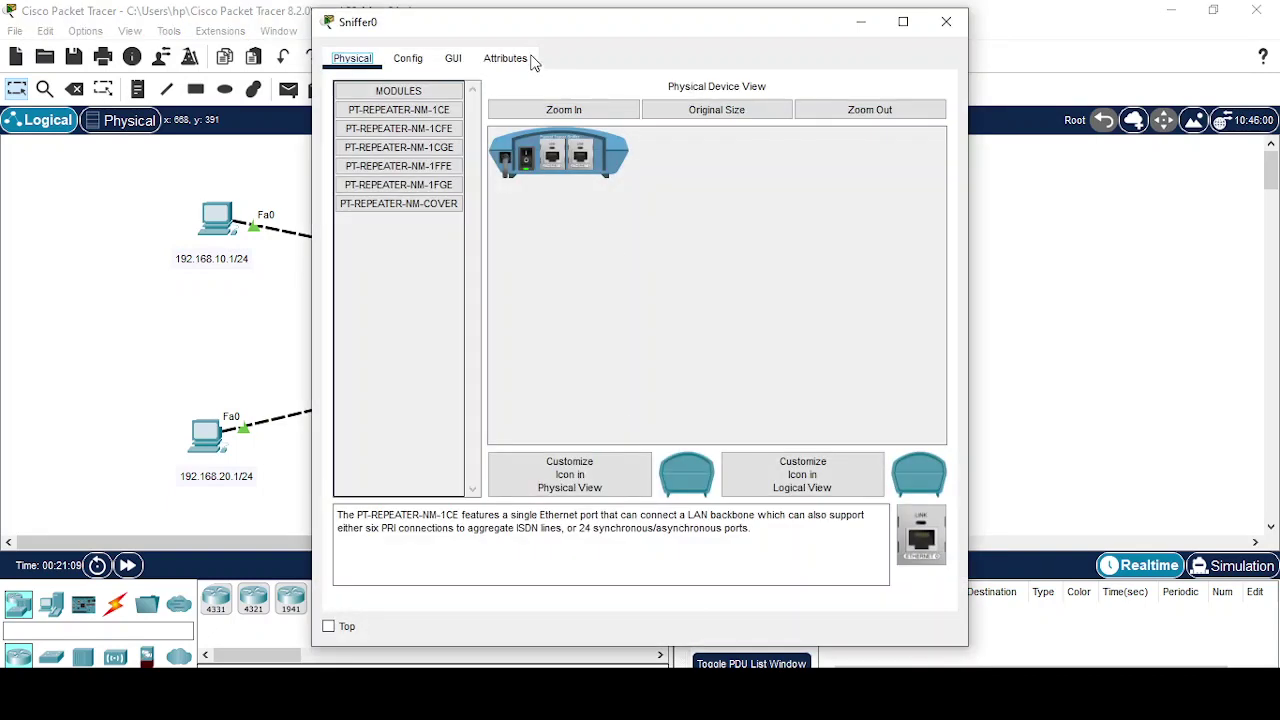
left_click(451, 60)
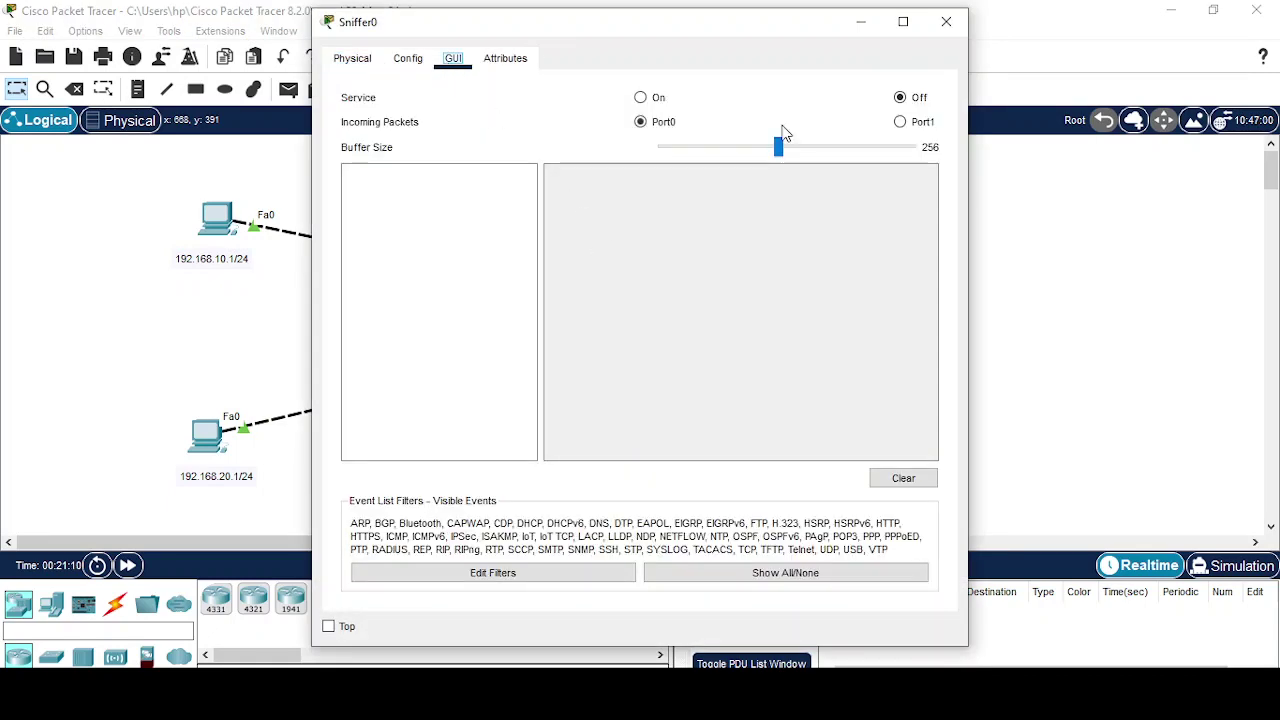
left_click(641, 99)
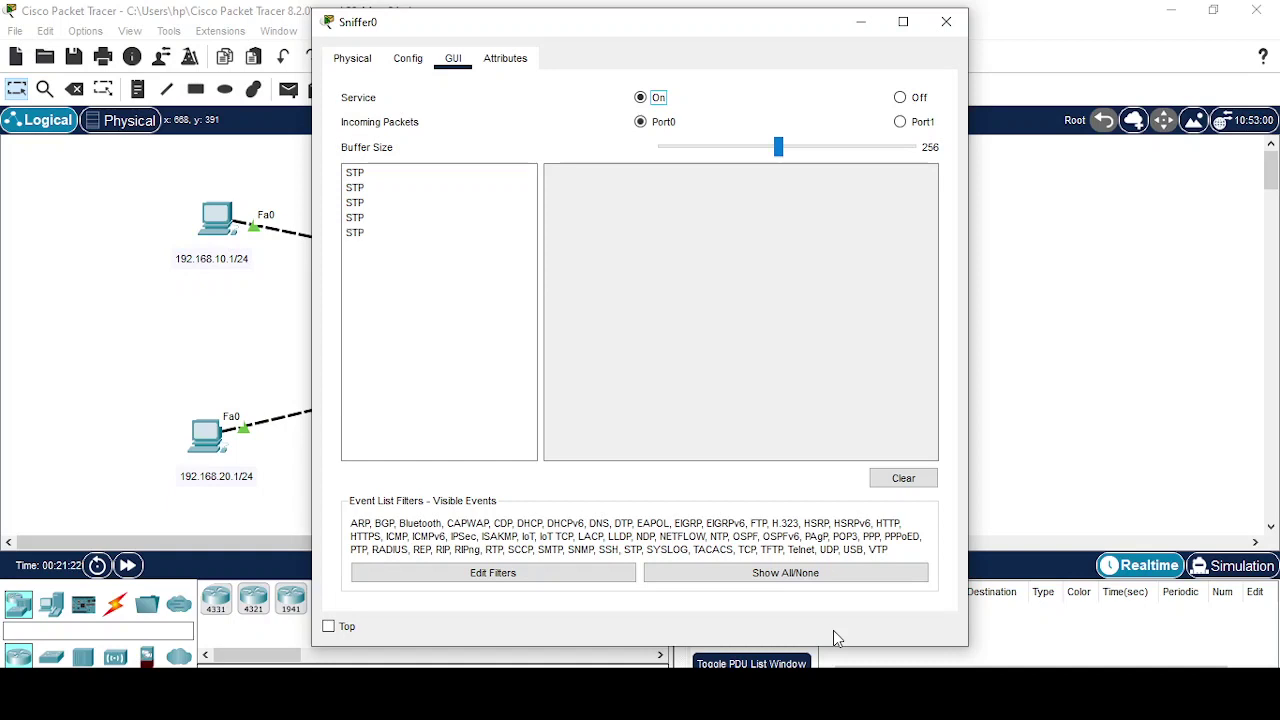
left_click_drag(589, 30, 1040, 78)
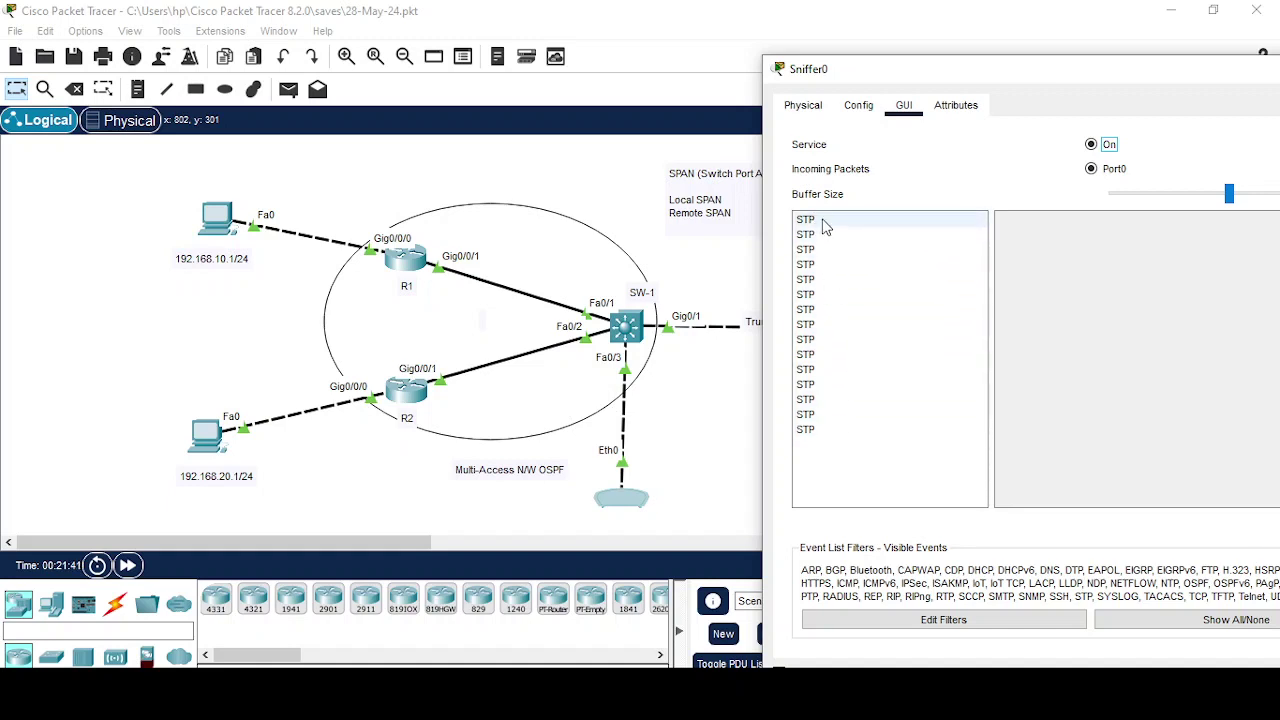
left_click_drag(970, 76, 814, 21)
Step: Review the sniffer's IPv4 and Misc event filters and clear its list of captured packets
left_click(790, 565)
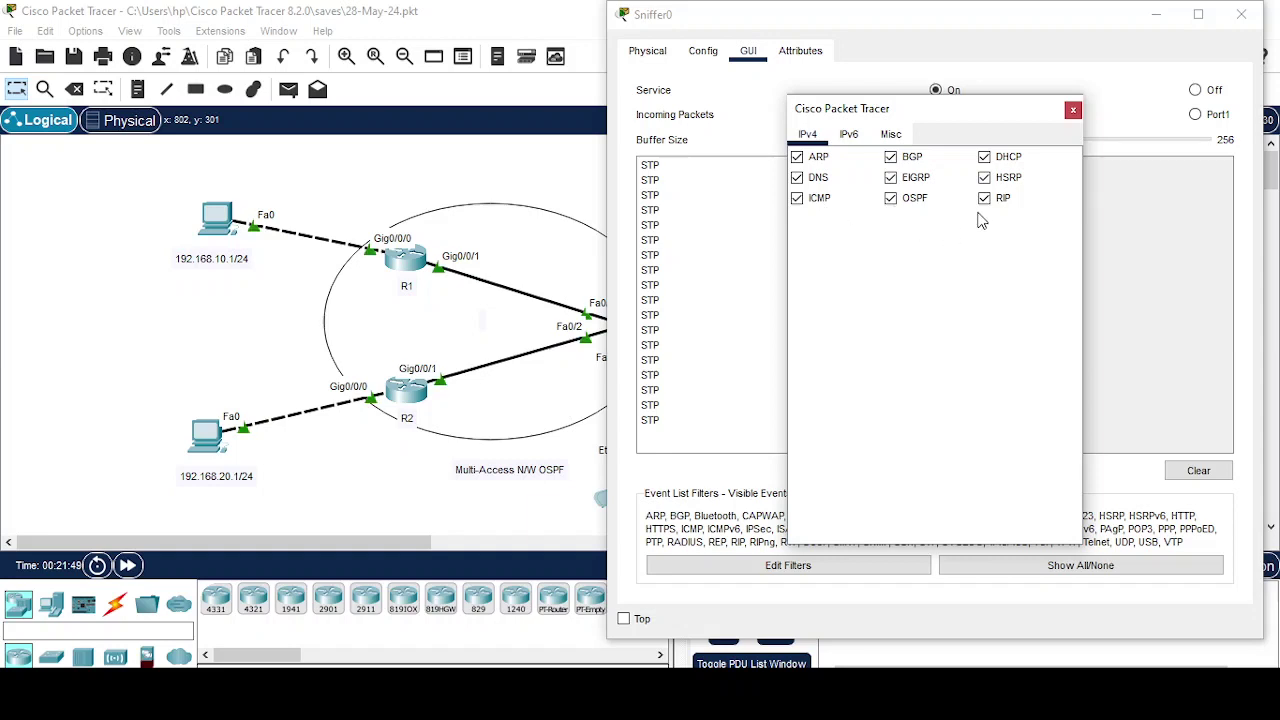
left_click(1072, 109)
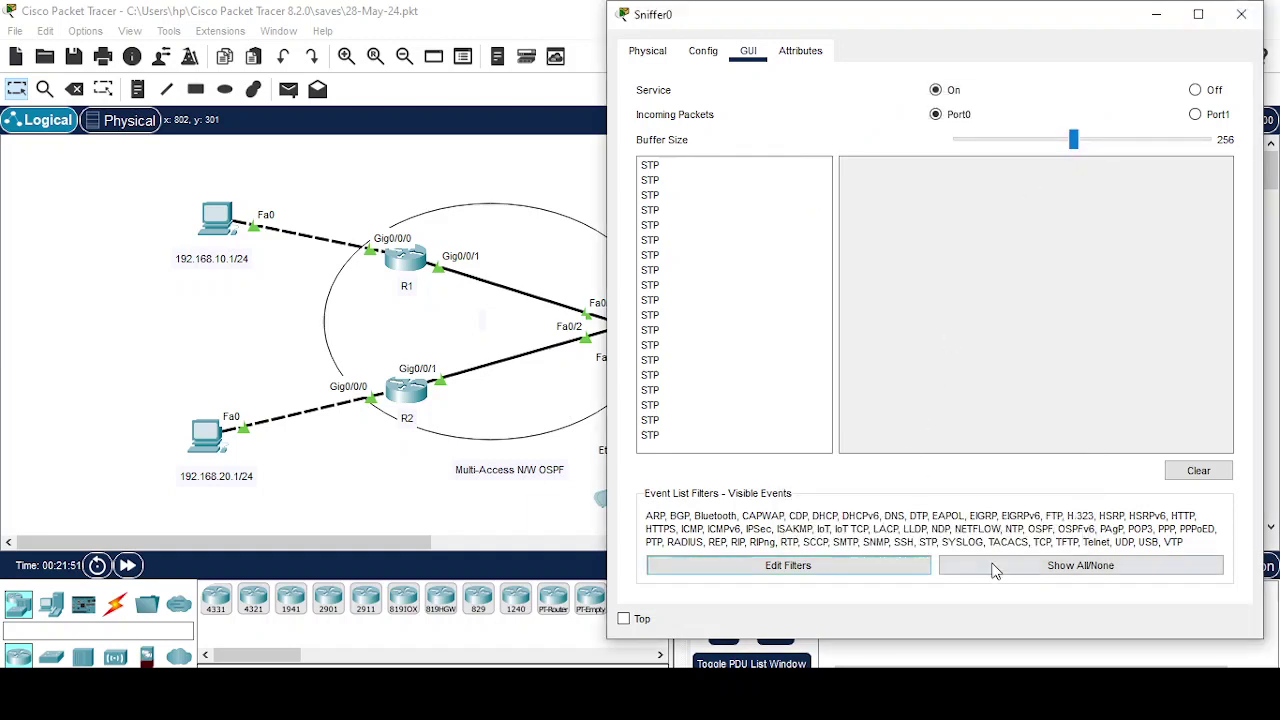
left_click(785, 566)
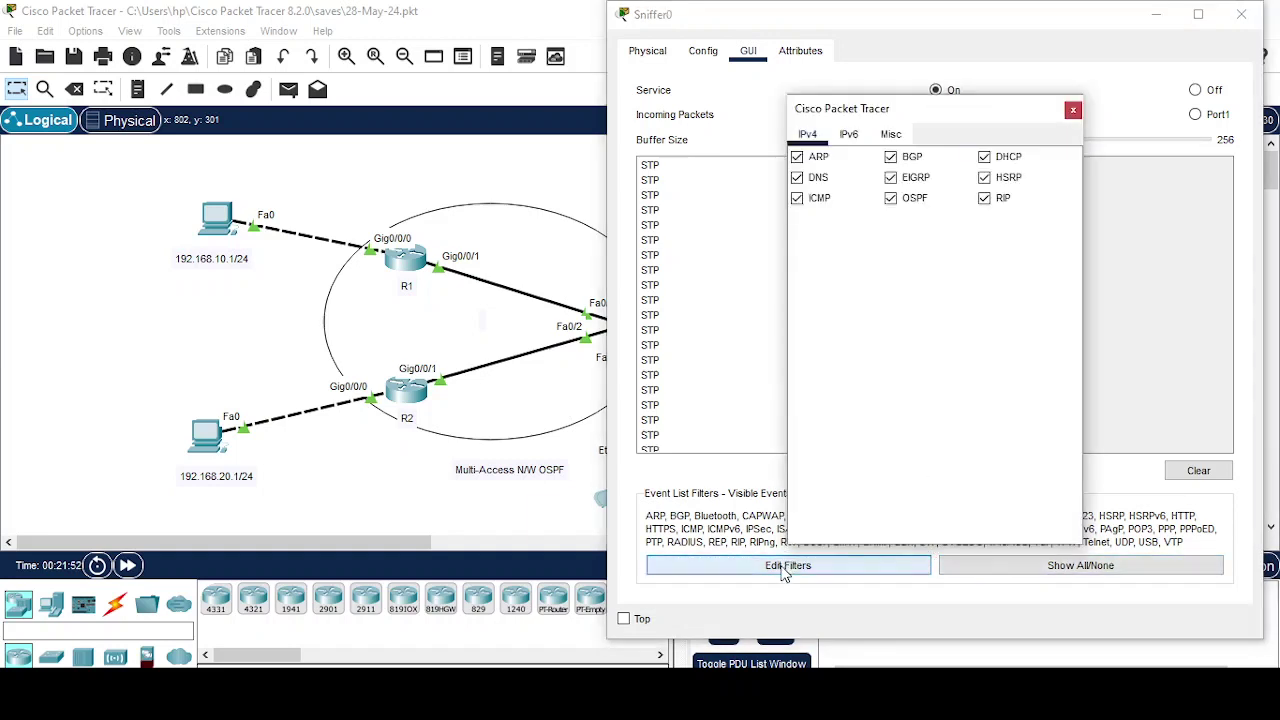
left_click(891, 134)
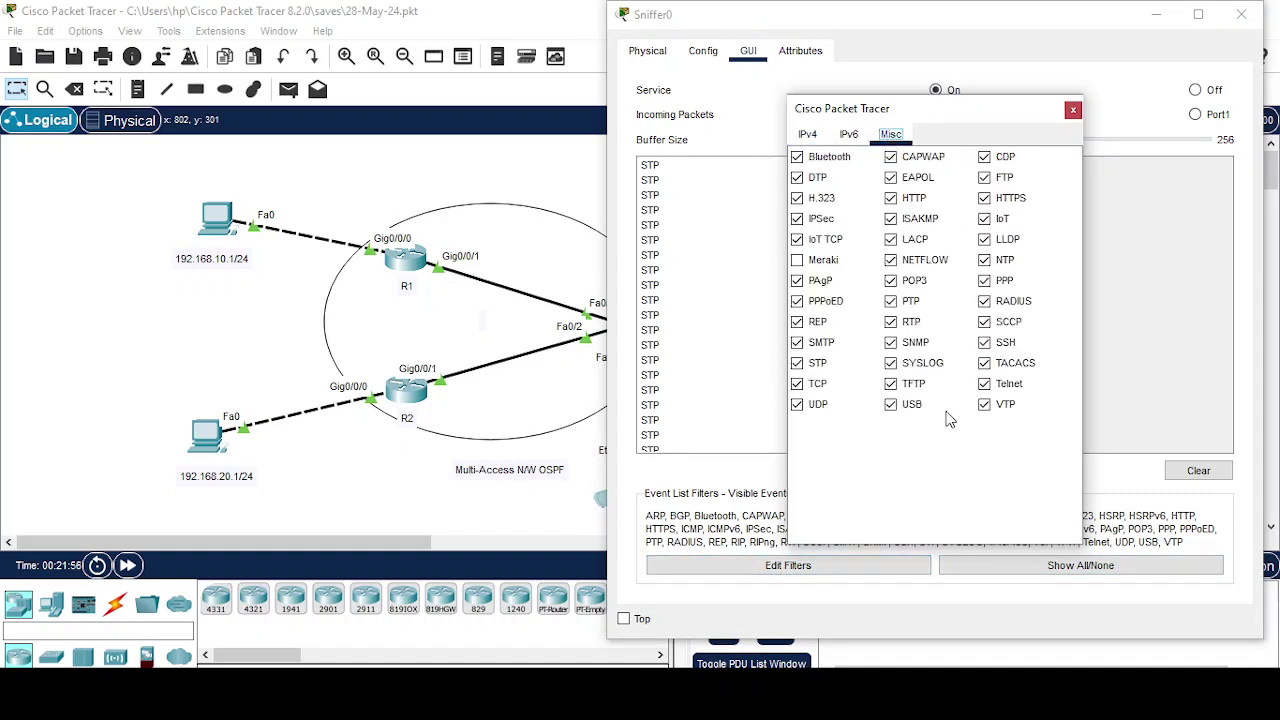
left_click(1073, 109)
left_click(1196, 470)
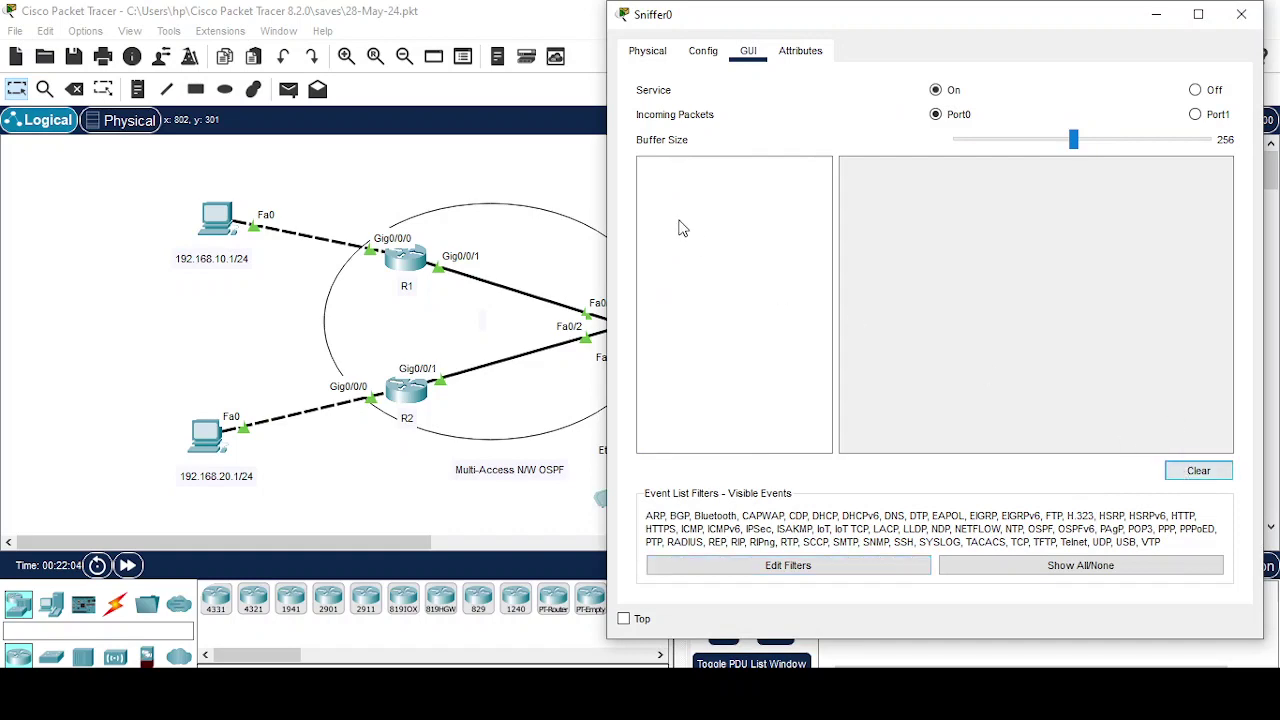
left_click(1153, 16)
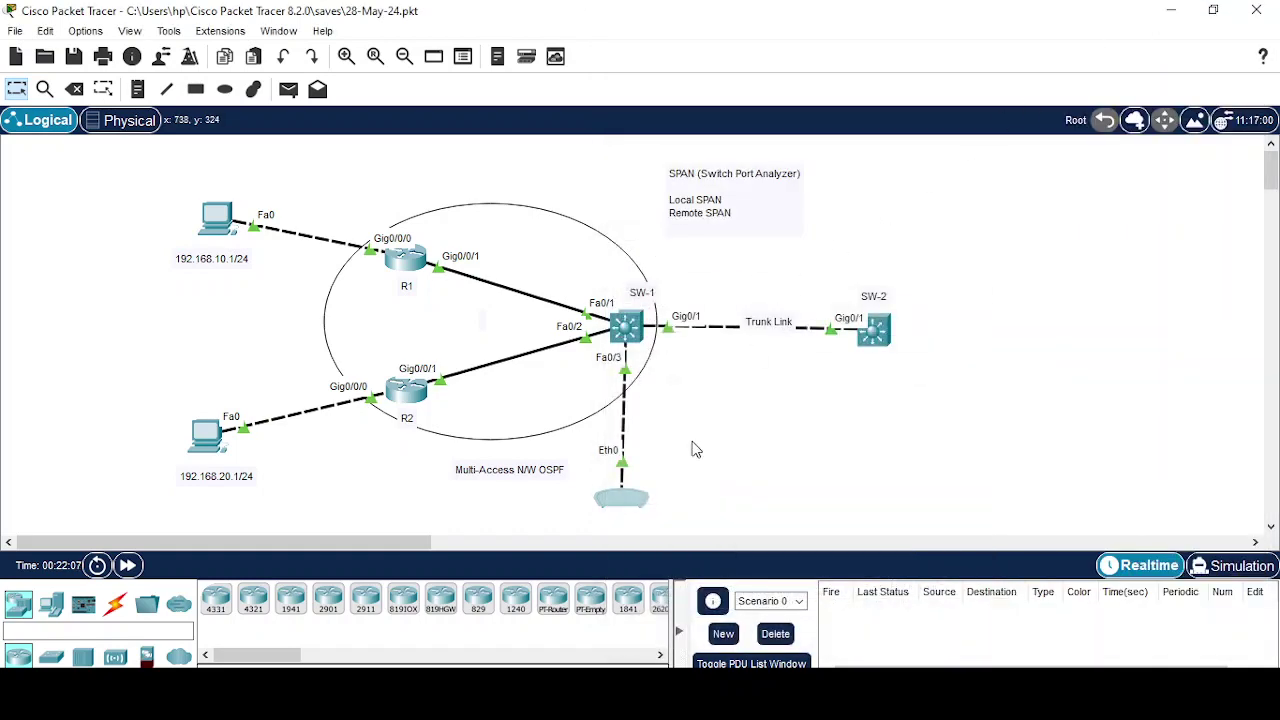
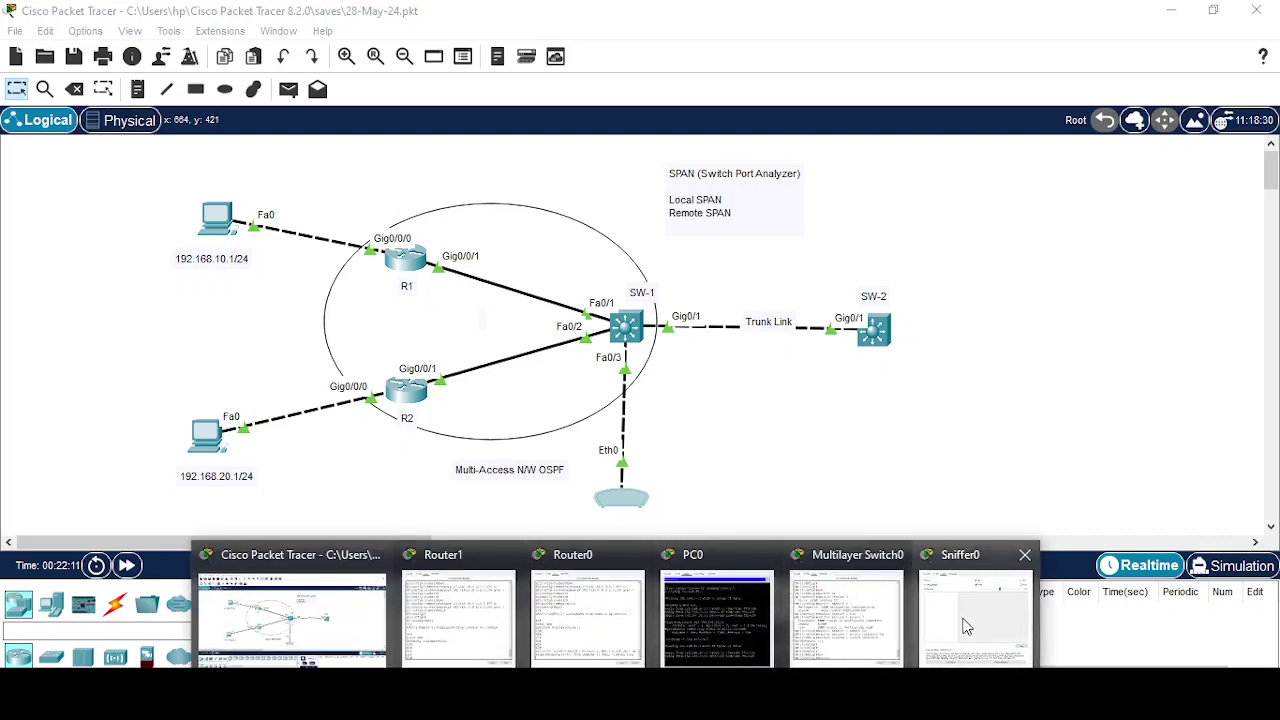
Step: Bring back the SW-1 command line and check on the topology which switch port connects to the sniffer
left_click(866, 630)
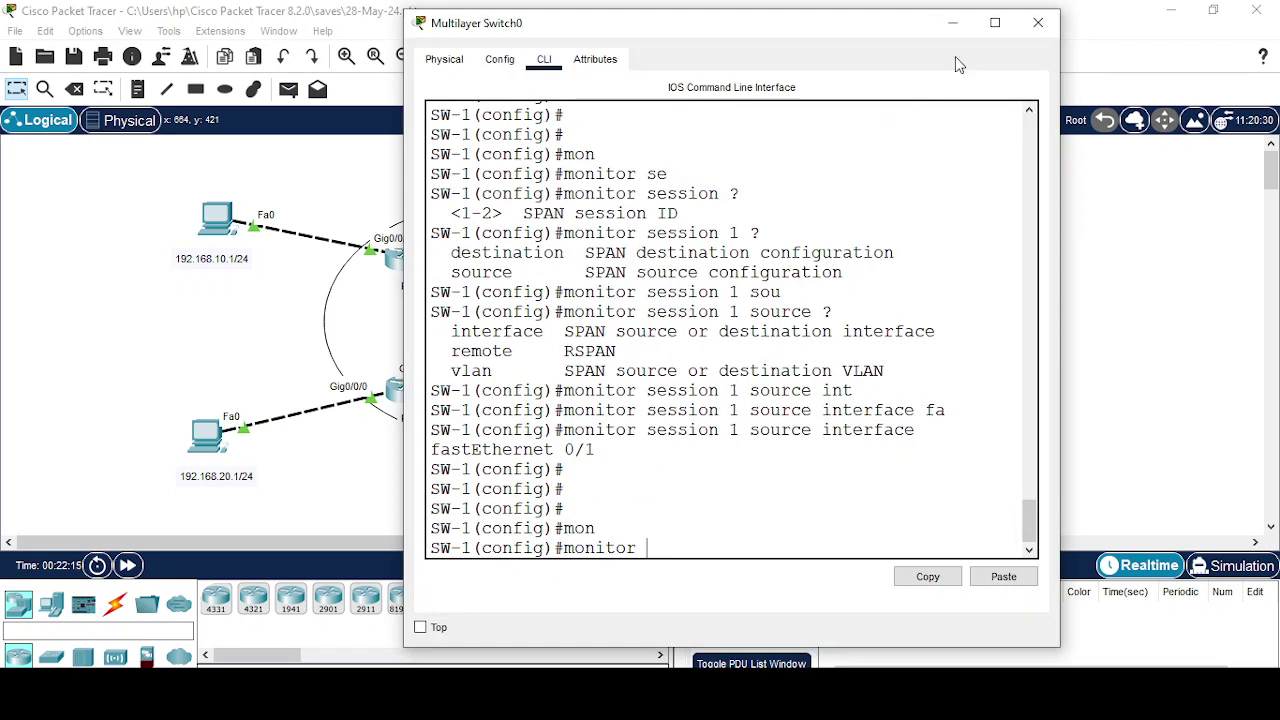
left_click_drag(884, 30, 757, 514)
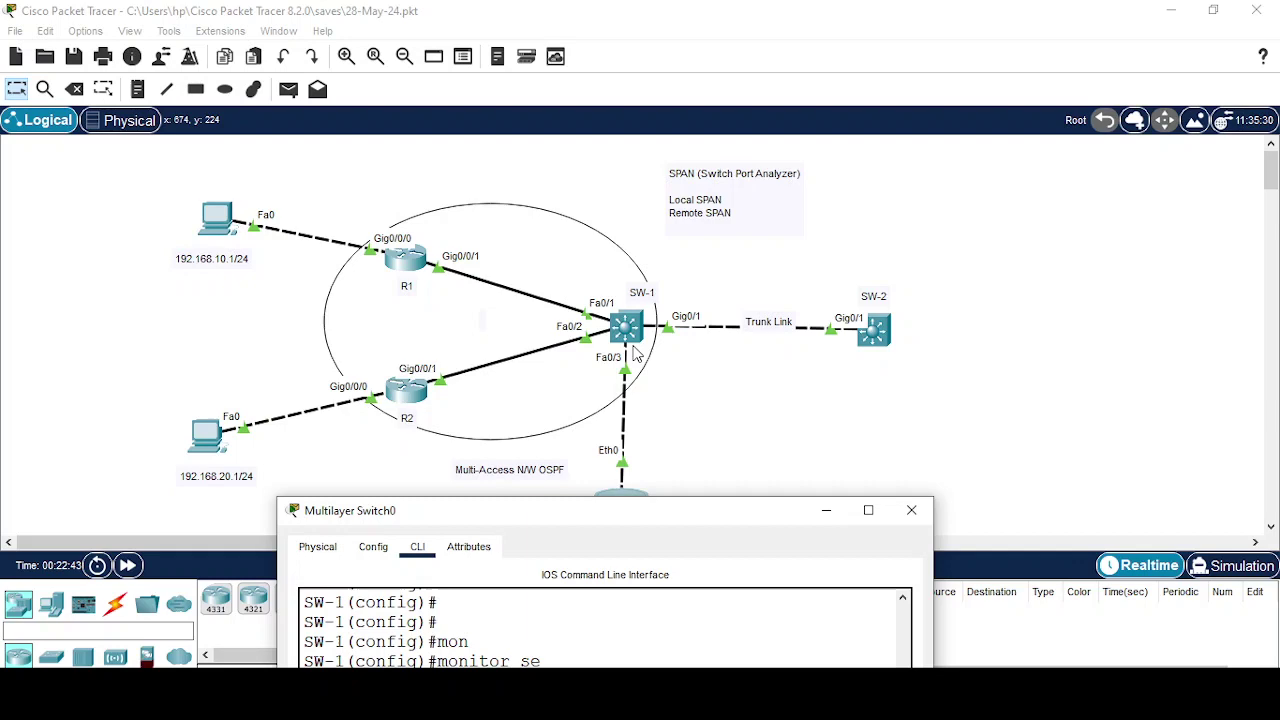
left_click_drag(591, 512, 730, 77)
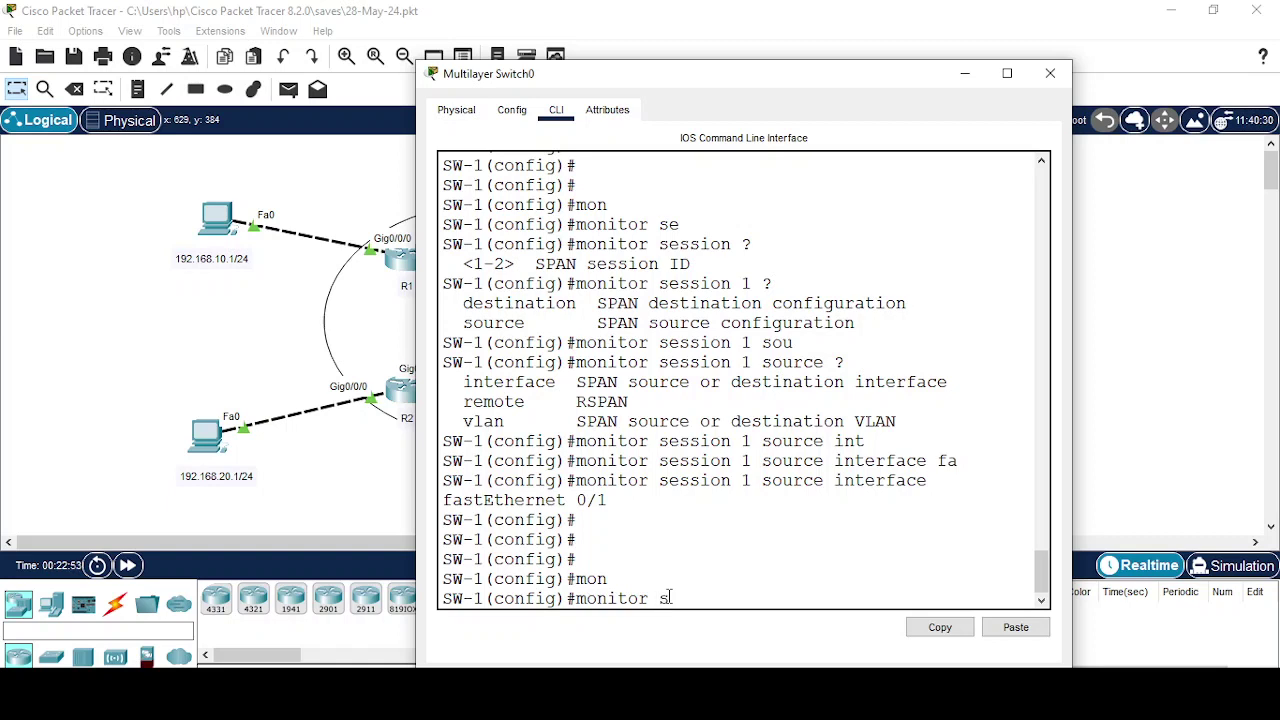
Step: Complete the SW-1 monitor command to make interface fastEthernet 0/3 the destination of monitor session 1
type("e")
key("Tab")
type("1 ")
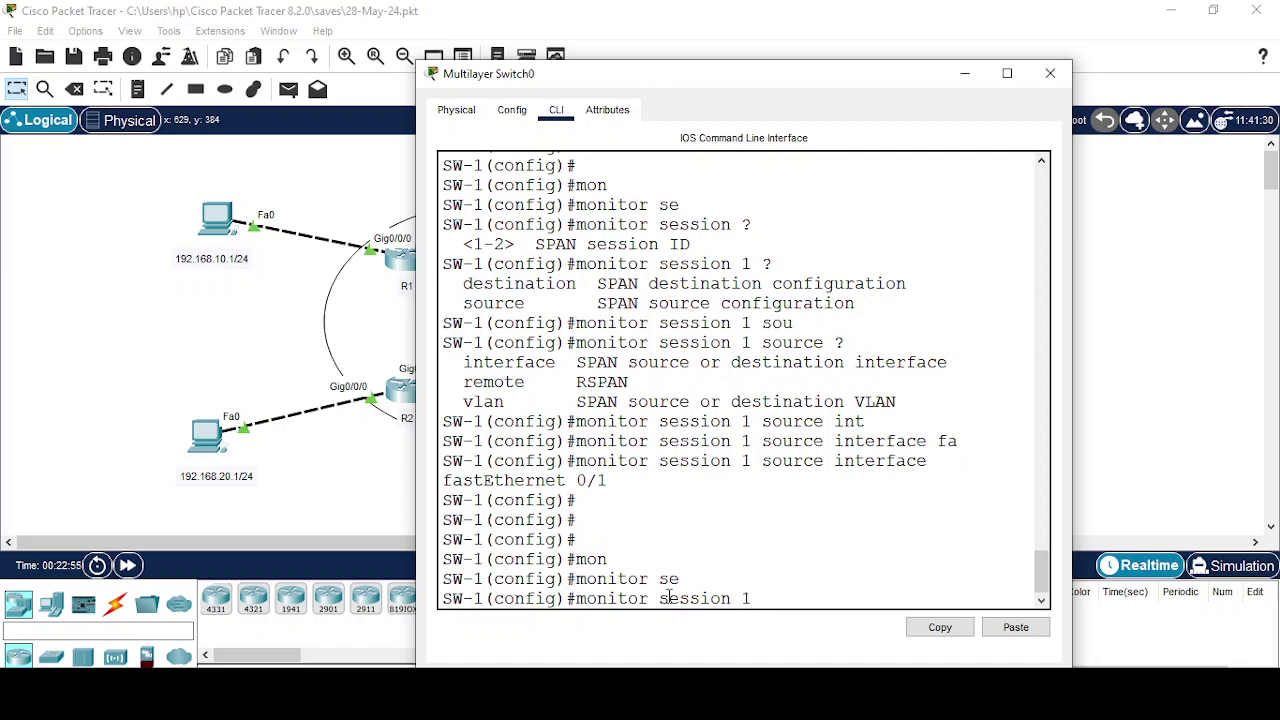
type("de")
key("Tab")
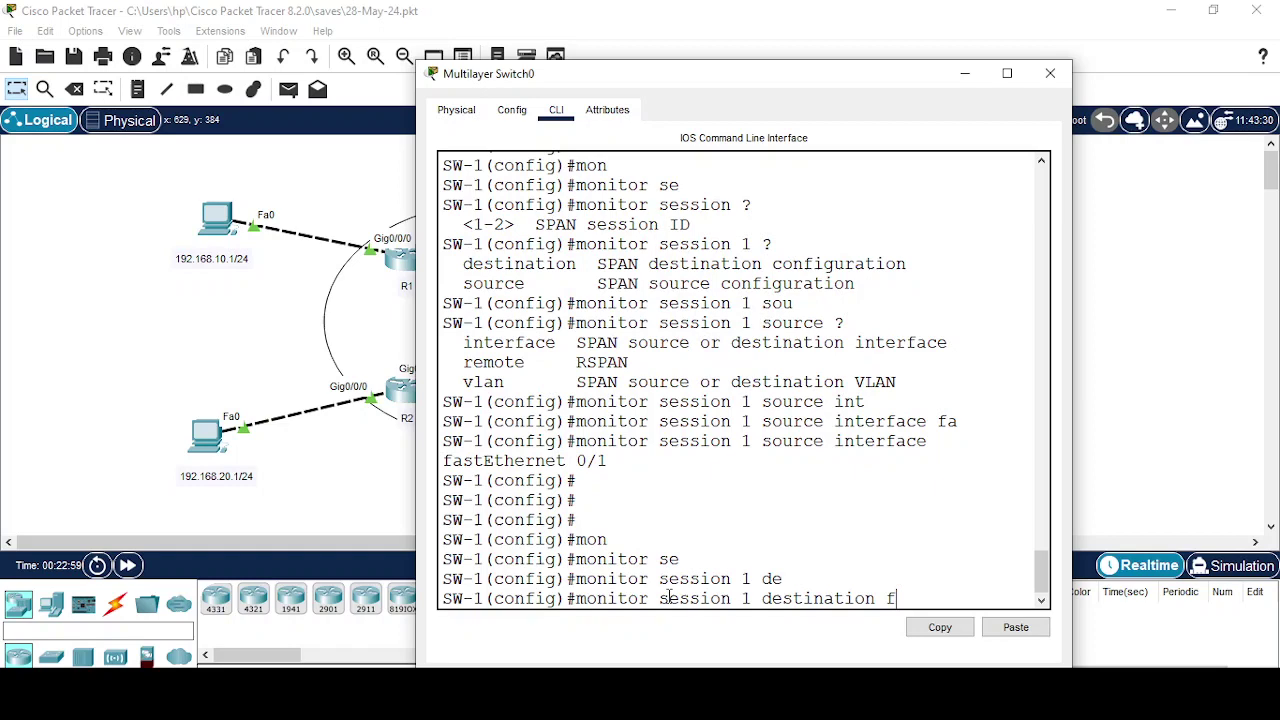
type("in")
key("Tab")
type("f")
key("Tab")
type("0/")
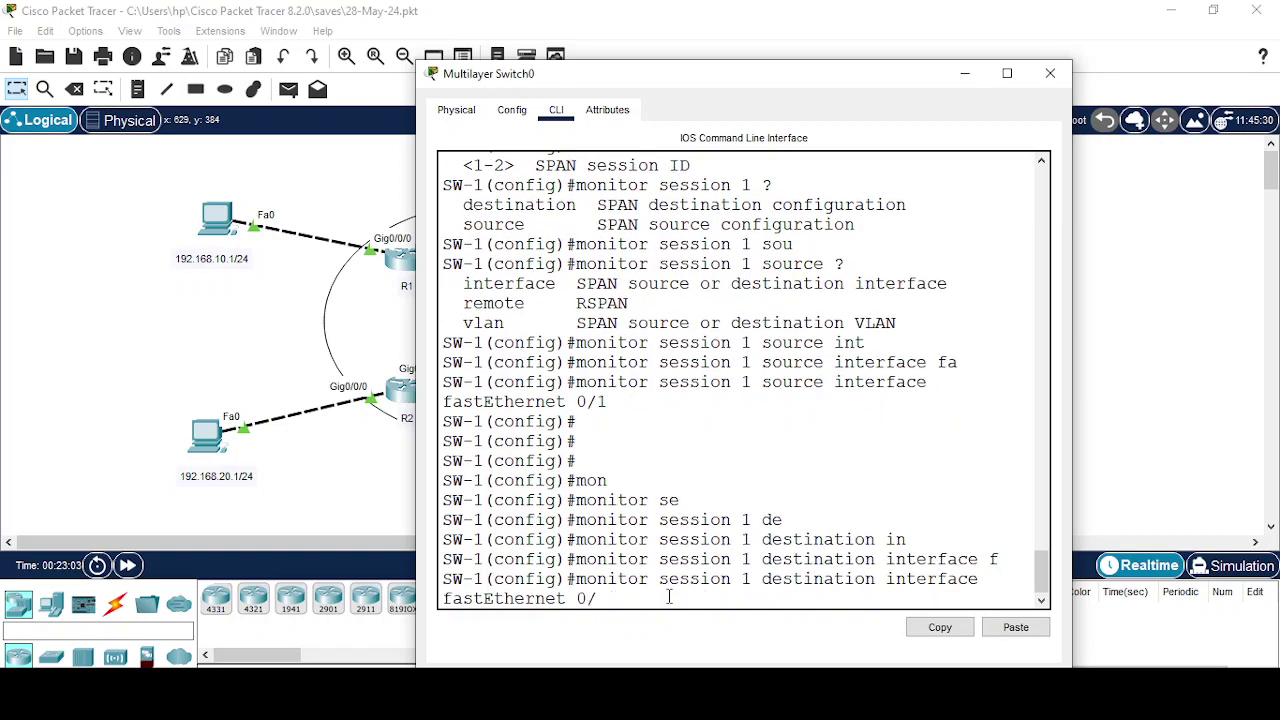
key("Return")
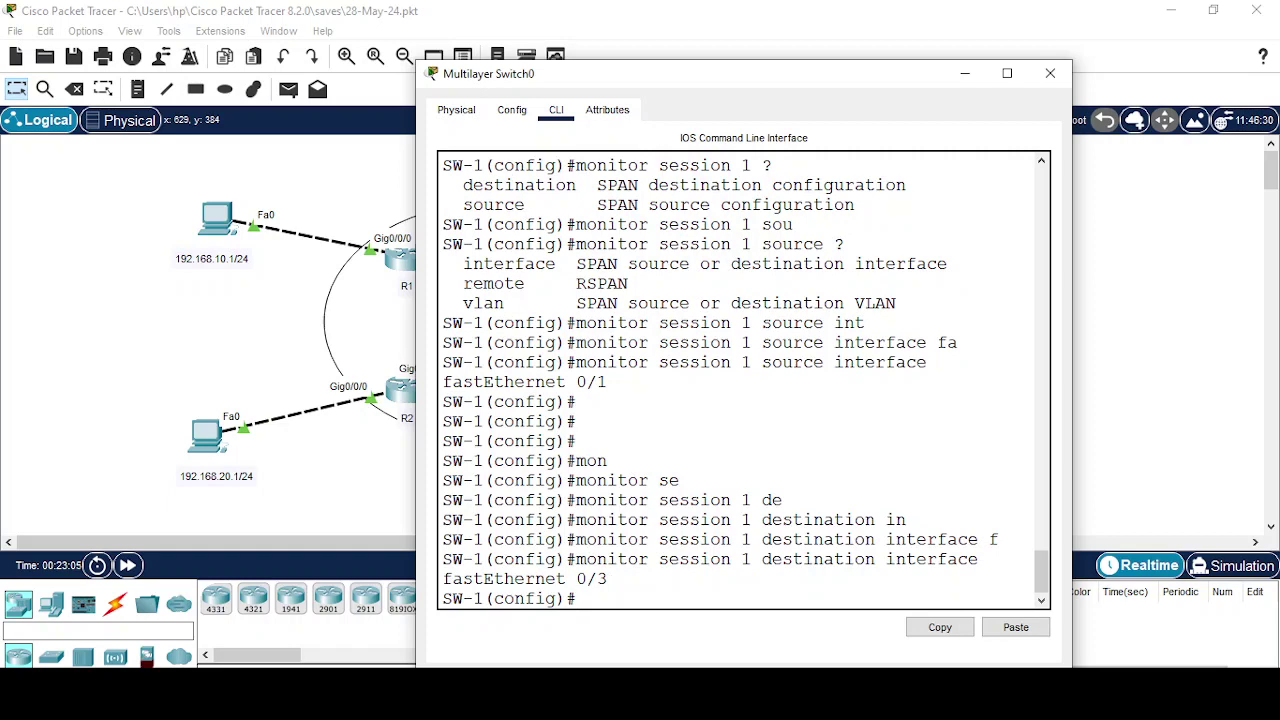
Step: Examine the header details of a captured ICMP packet and an OSPF packet in the sniffer, and return to the topology
left_click(956, 621)
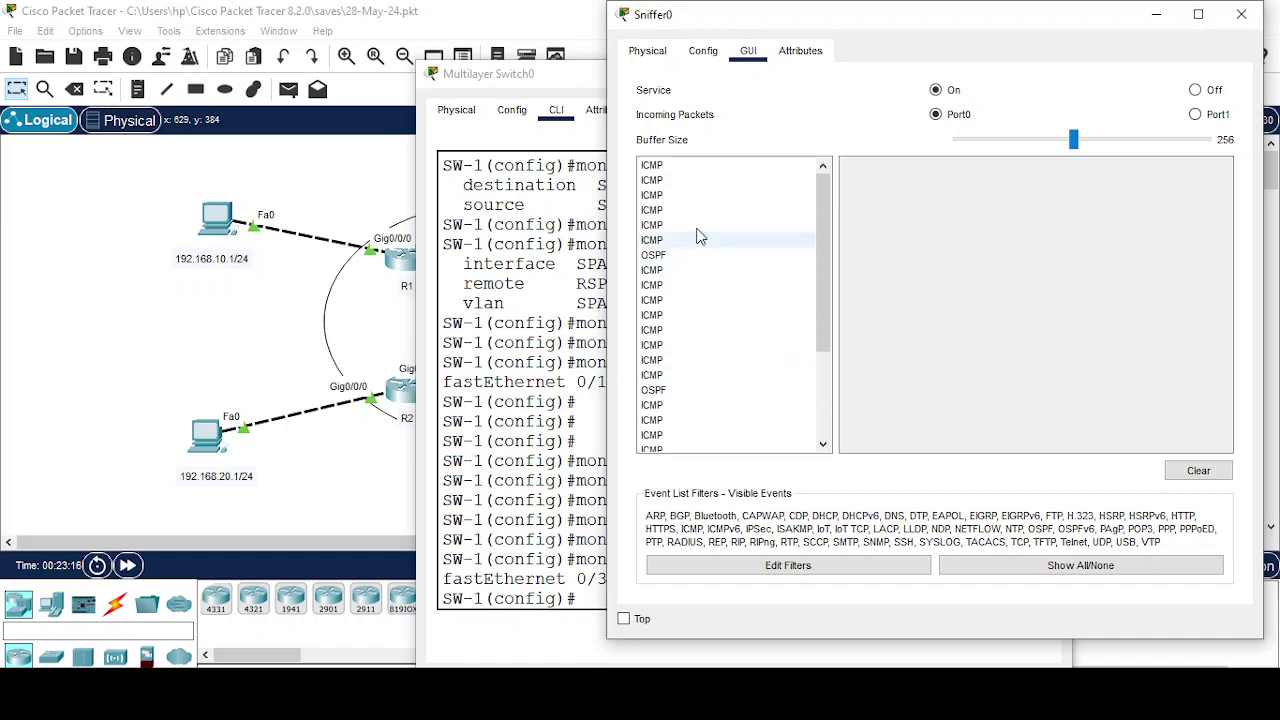
left_click(659, 172)
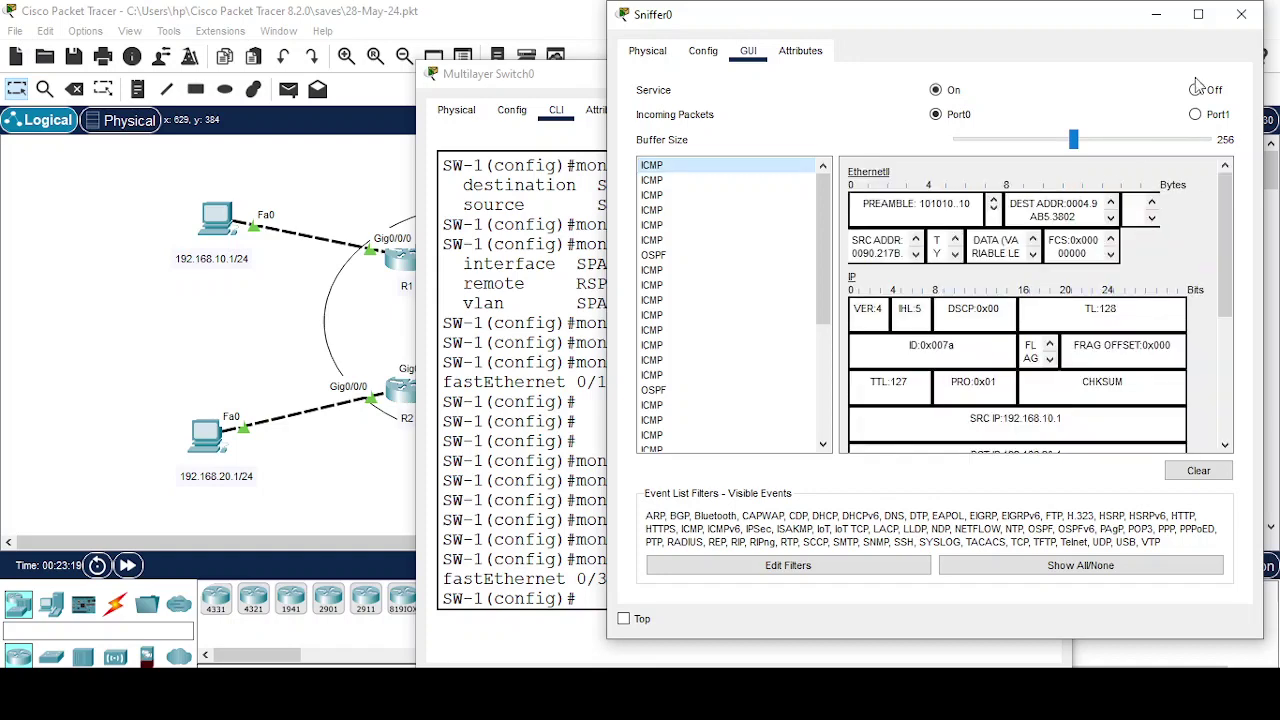
left_click(1197, 16)
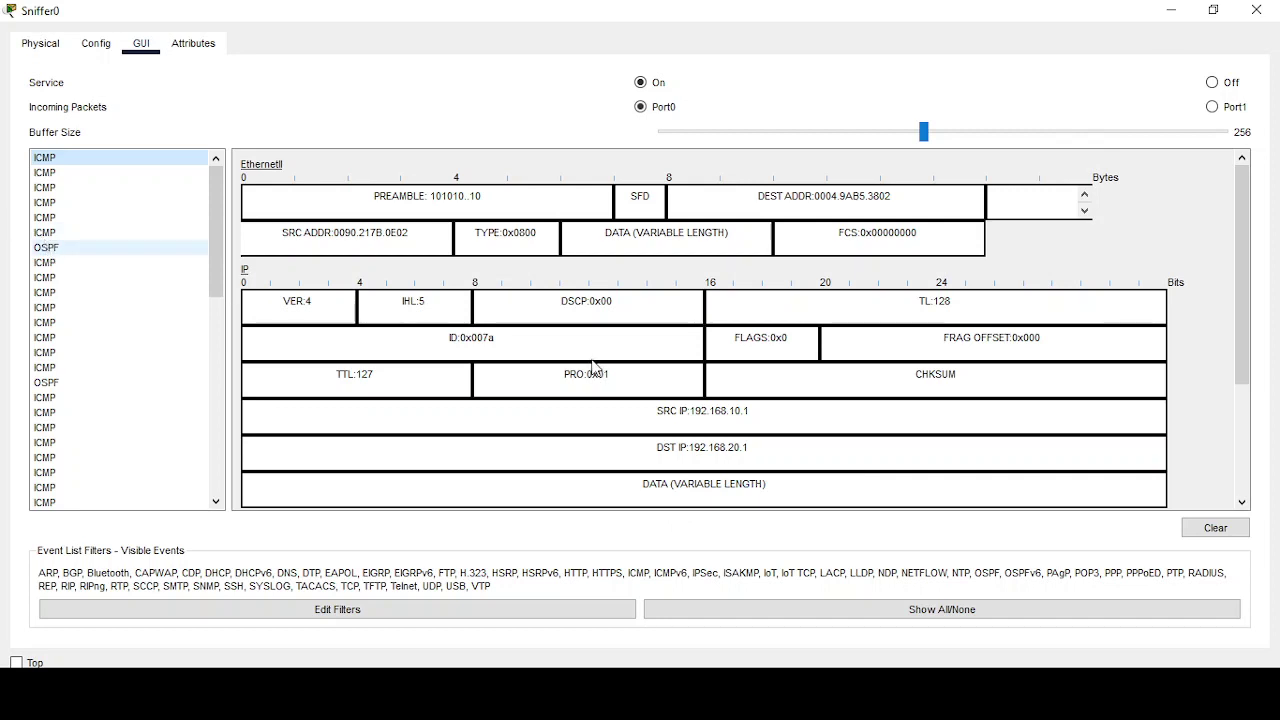
left_click(46, 247)
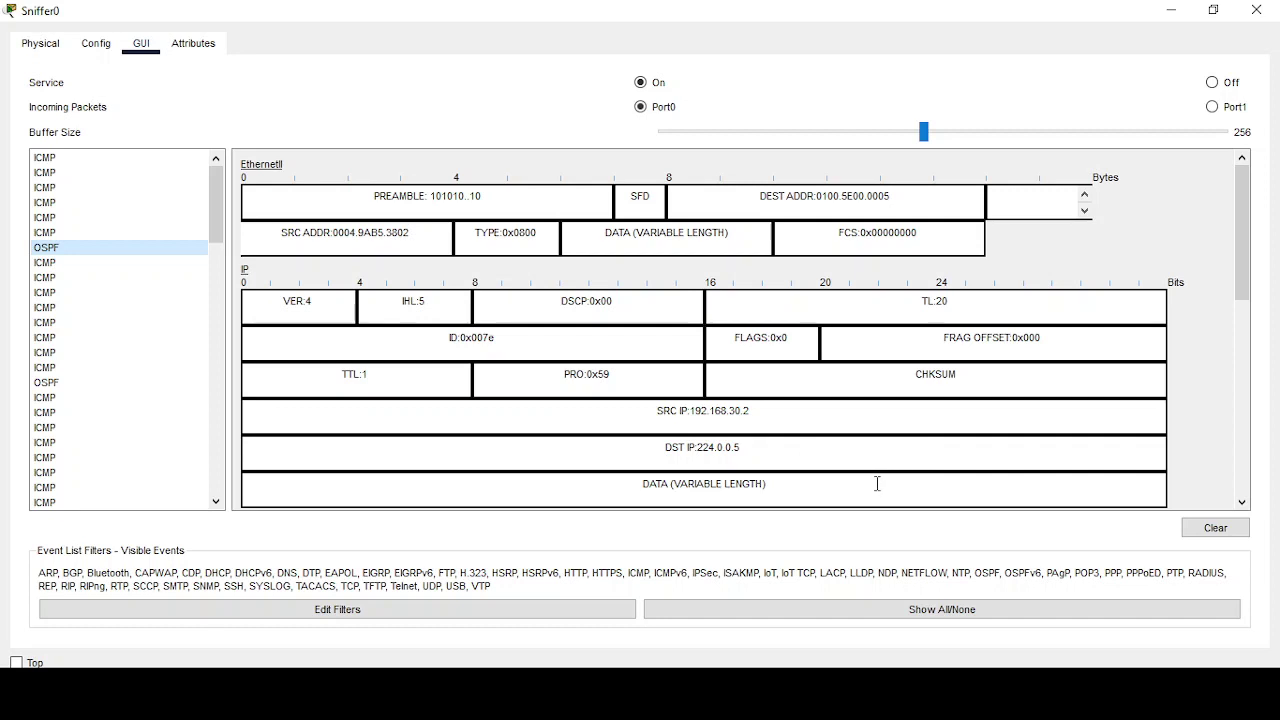
left_click_drag(216, 200, 166, 526)
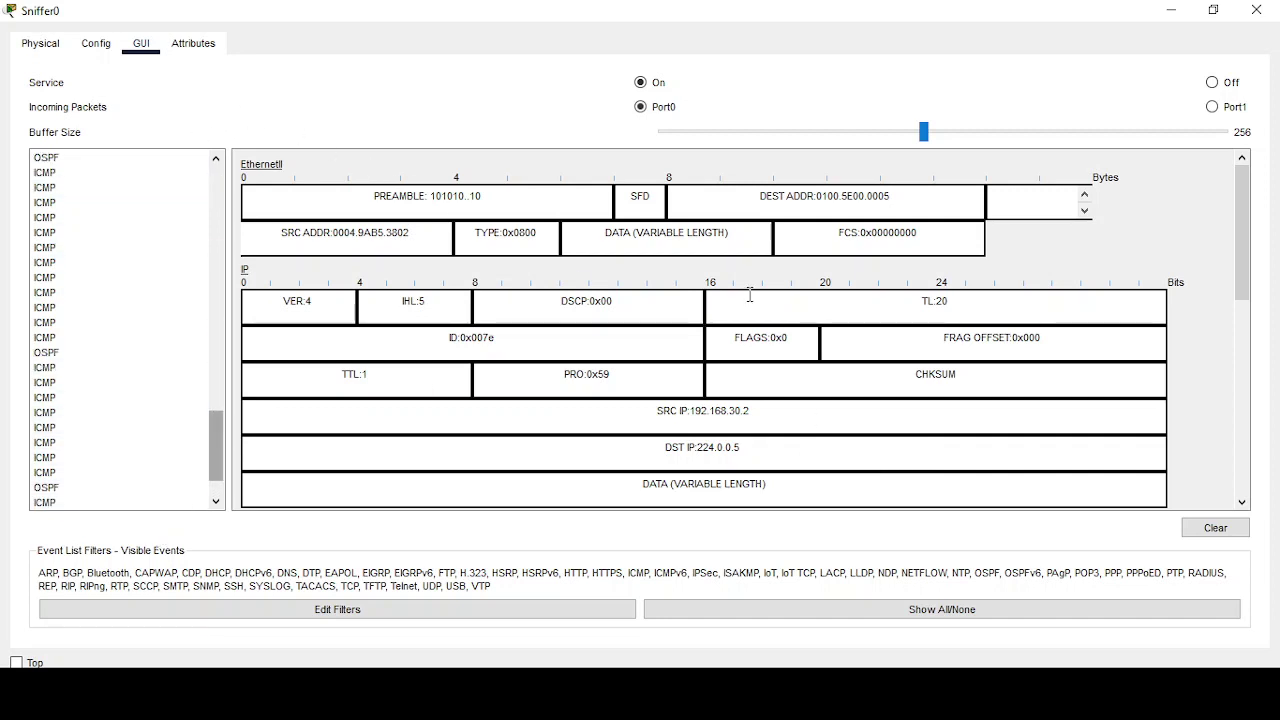
left_click(1182, 9)
left_click(964, 70)
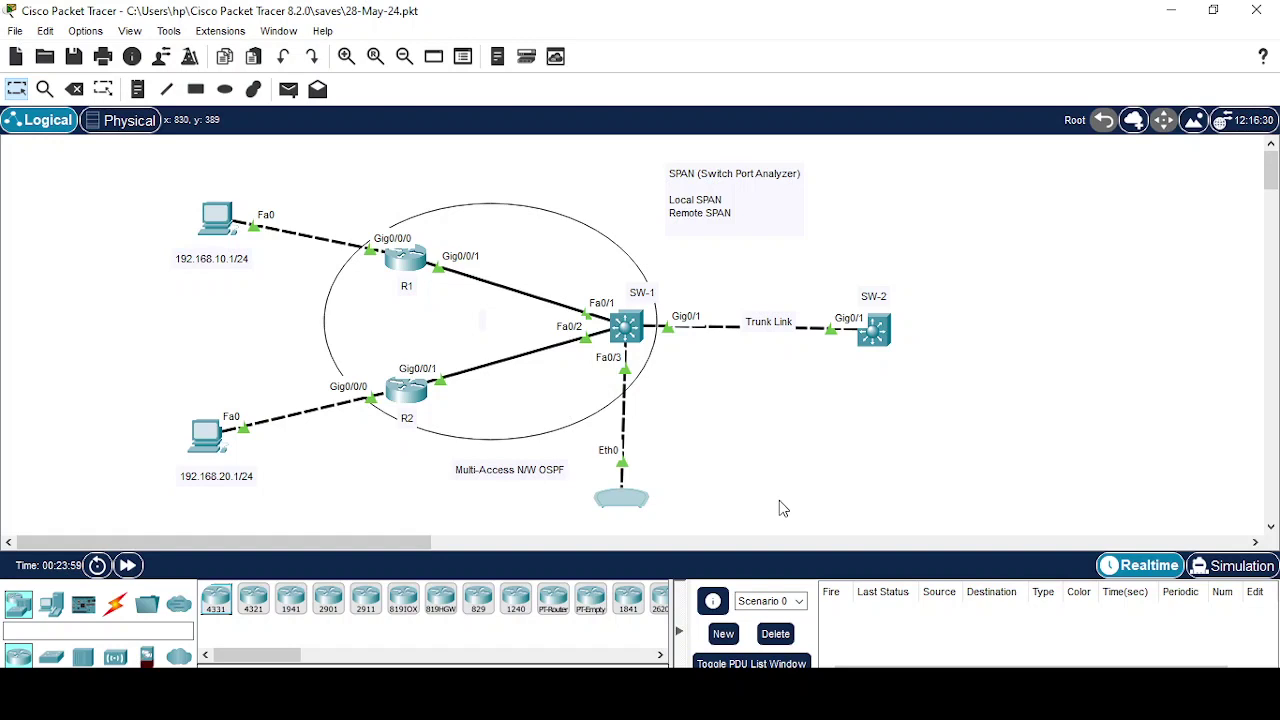
Step: Move the sniffer's cable from SW-1 to port Fa0/1 on SW-2 and place the sniffer below SW-2
left_click_drag(629, 380, 880, 342)
left_click(968, 33)
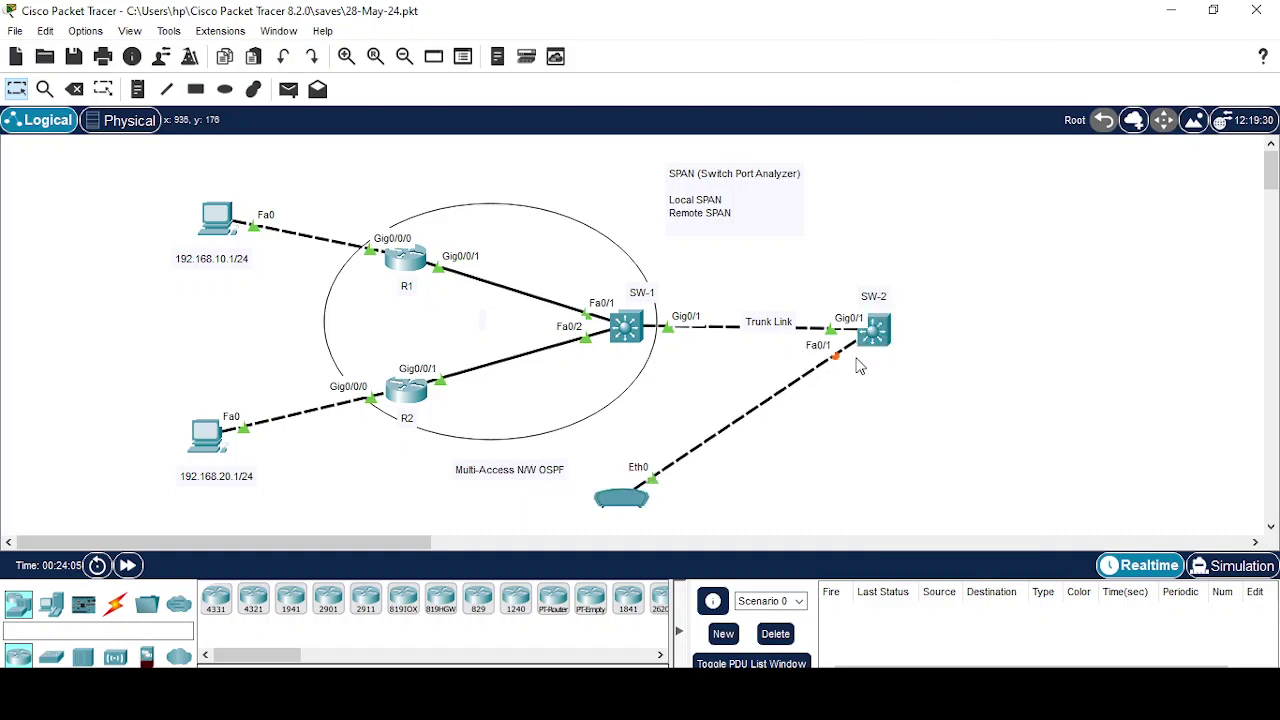
left_click_drag(622, 500, 870, 465)
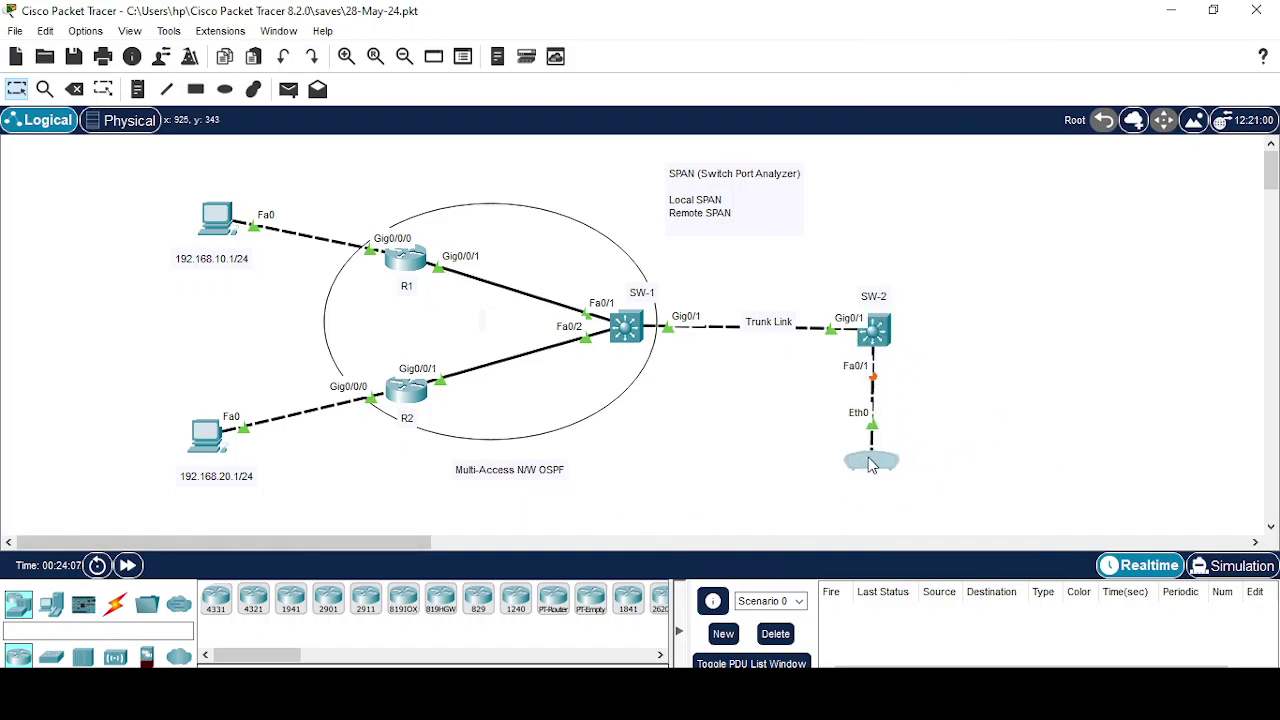
left_click(968, 447)
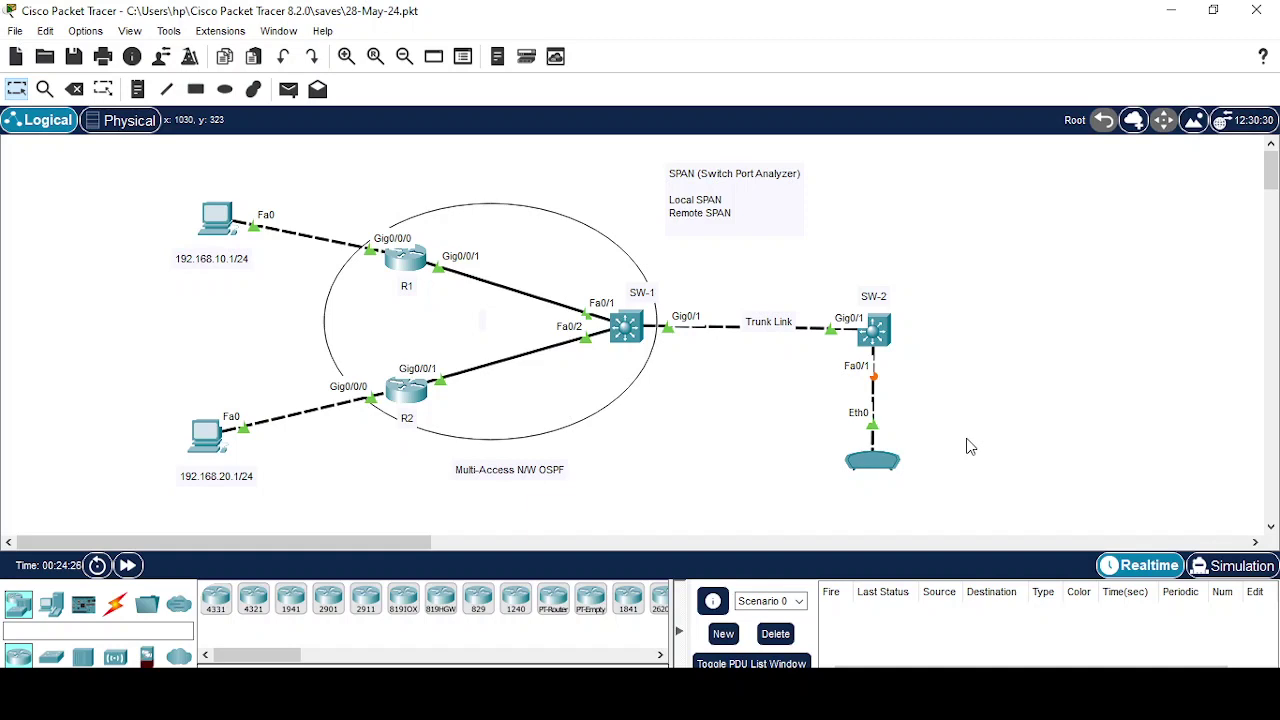
Step: Open the SW-1 command line and bring up fresh global configuration prompts
left_click(625, 327)
key("Return")
key("Return")
key("Return")
key("Return")
key("Return")
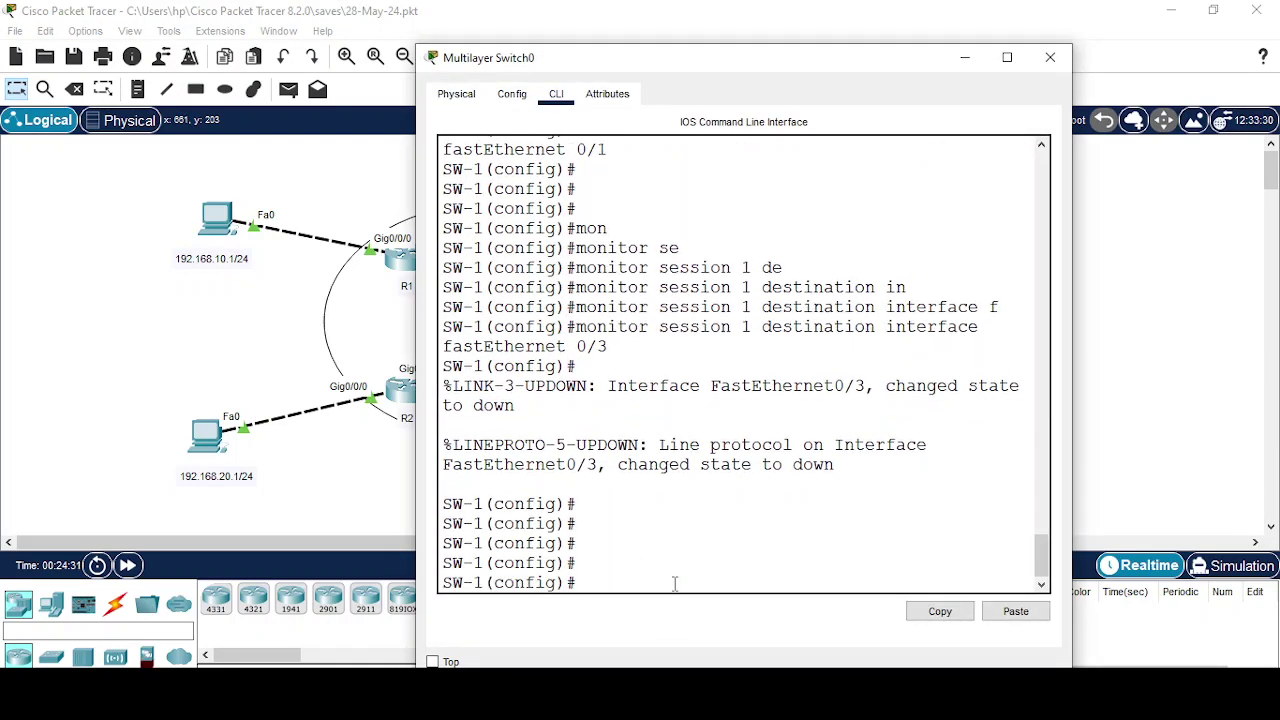
Step: Try to run monitor session 1 without further arguments on SW-1
type("monit")
key("Tab")
type("se")
key("Tab")
type("1")
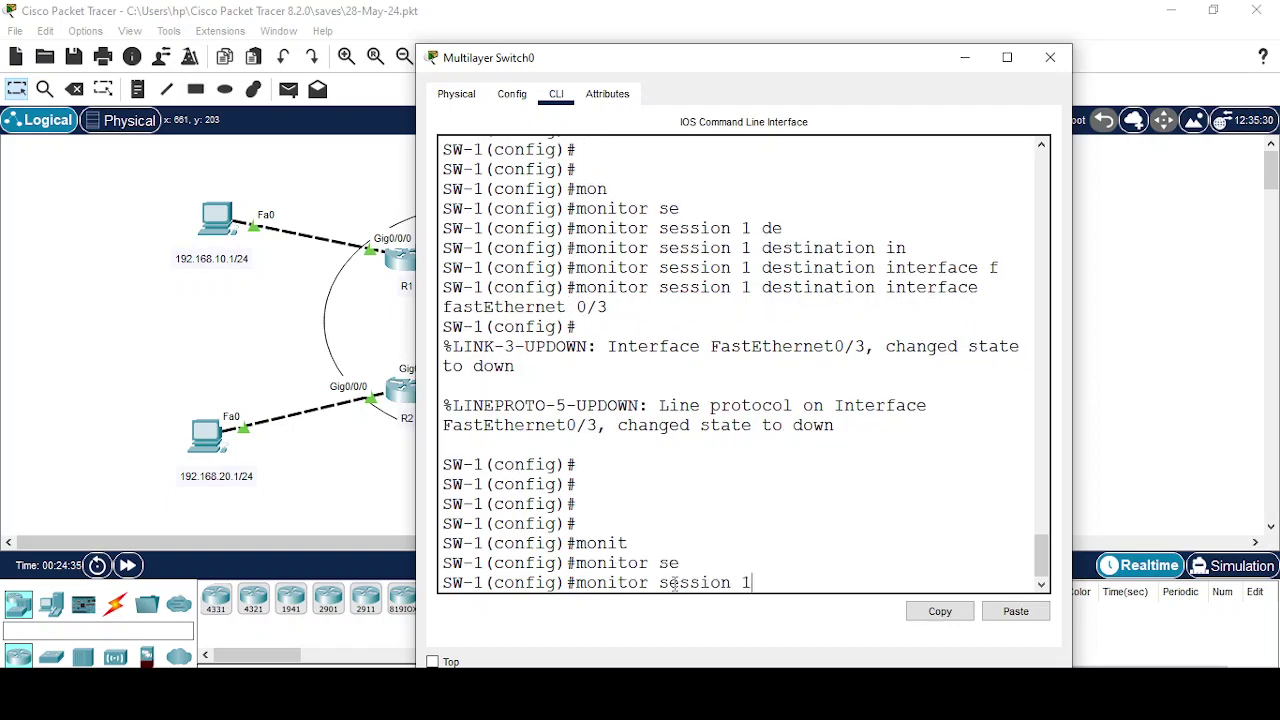
key("Return")
key("Return")
key("Return")
key("Return")
key("Return")
Step: Remove the local SPAN configuration from SW-1 with no monitor session 1 and return to the topology
type("no moni")
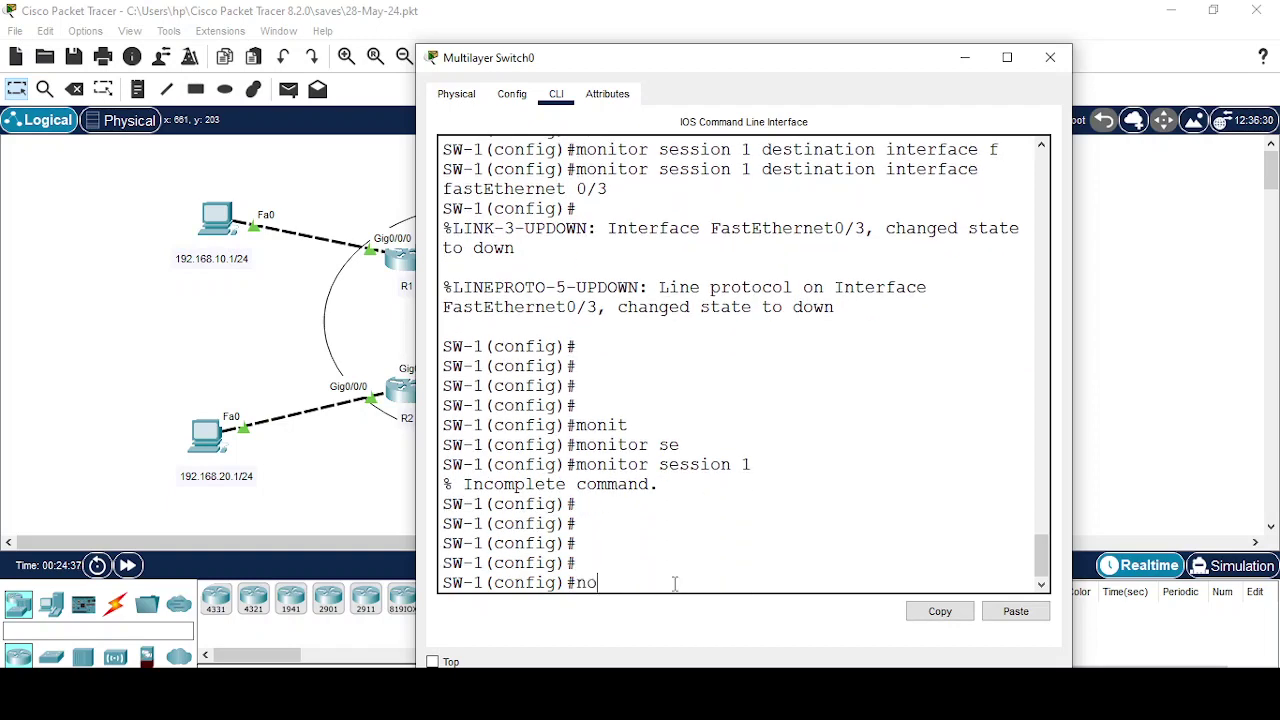
key("Tab")
type("se")
key("Tab")
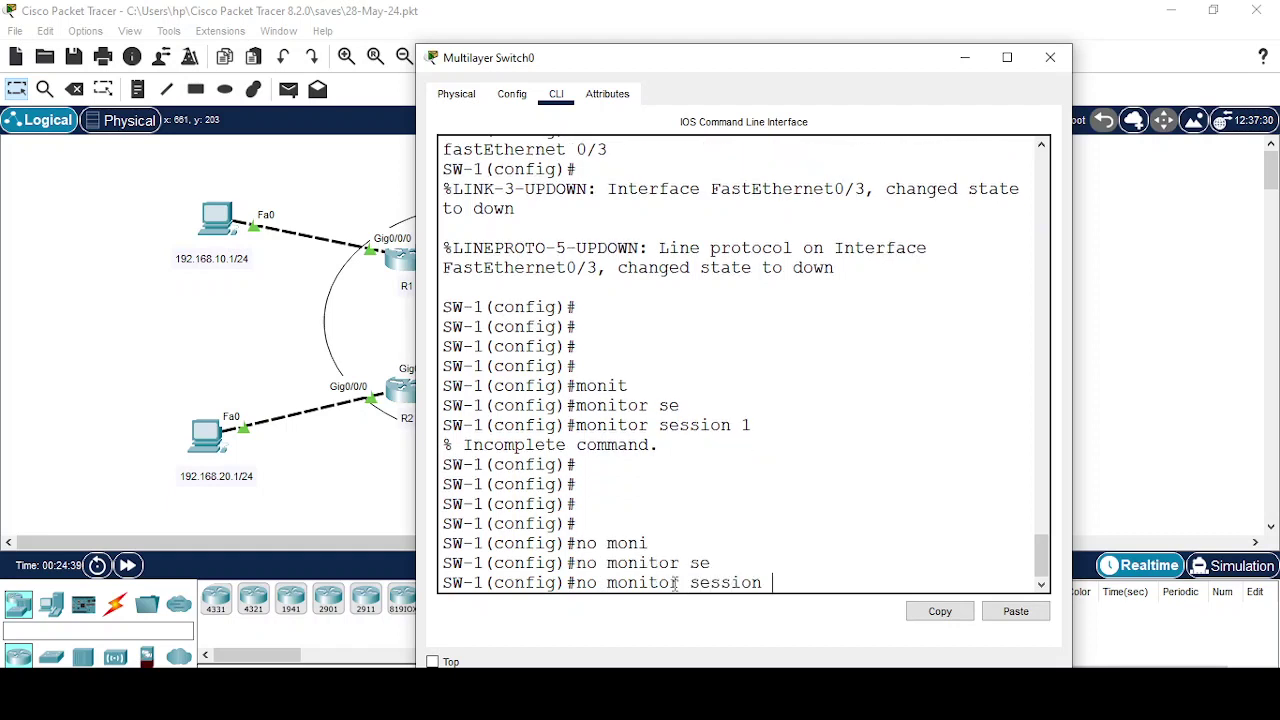
type("1")
key("Return")
key("Return")
key("Return")
key("Return")
key("Return")
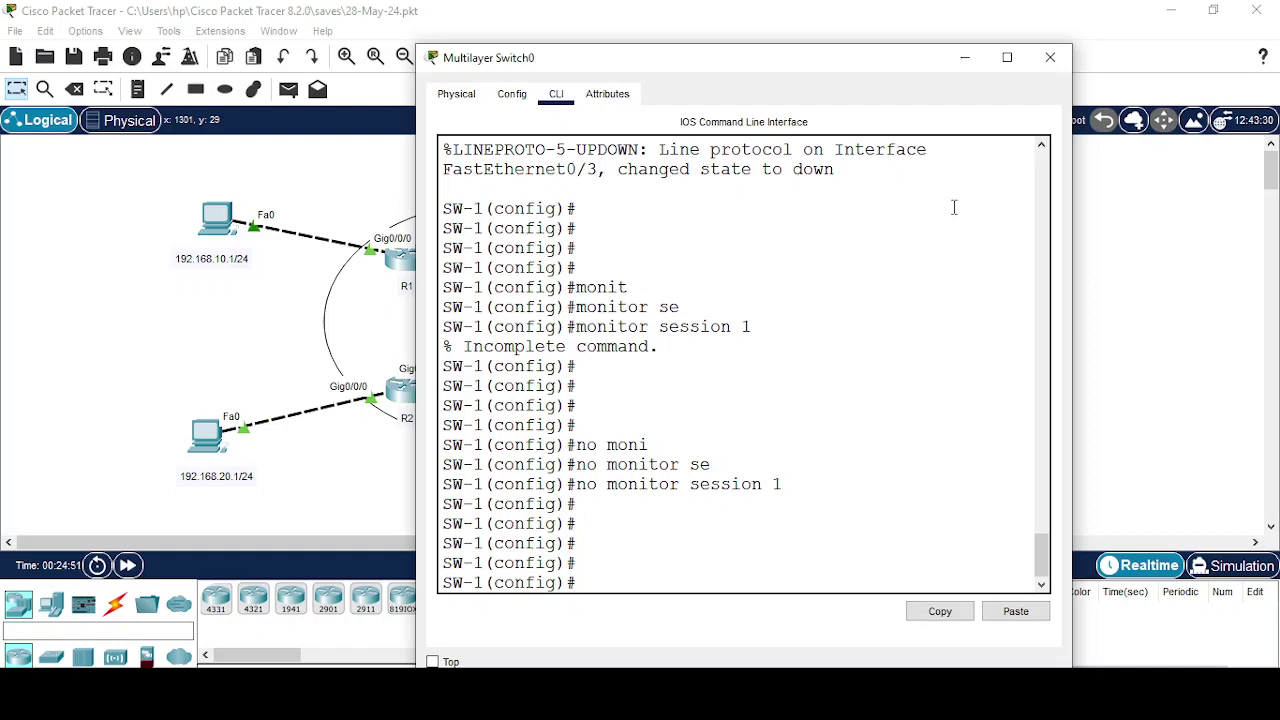
left_click_drag(920, 69, 1060, 44)
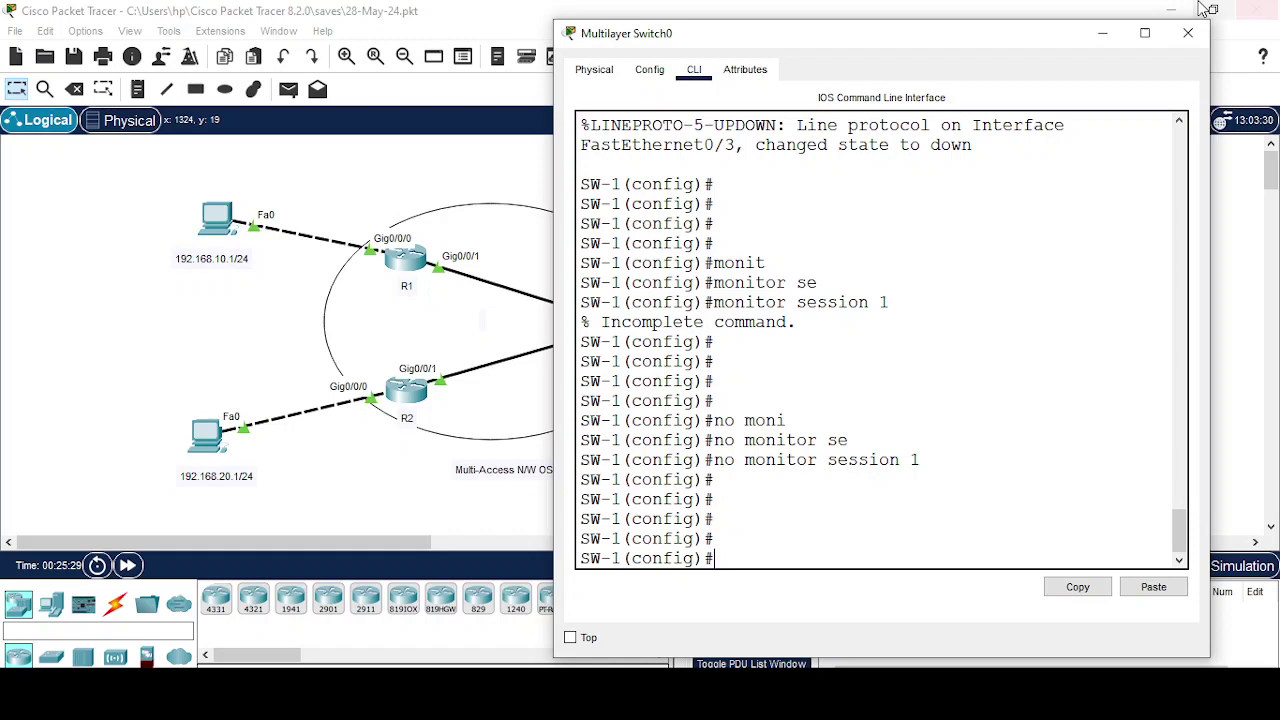
left_click(1103, 33)
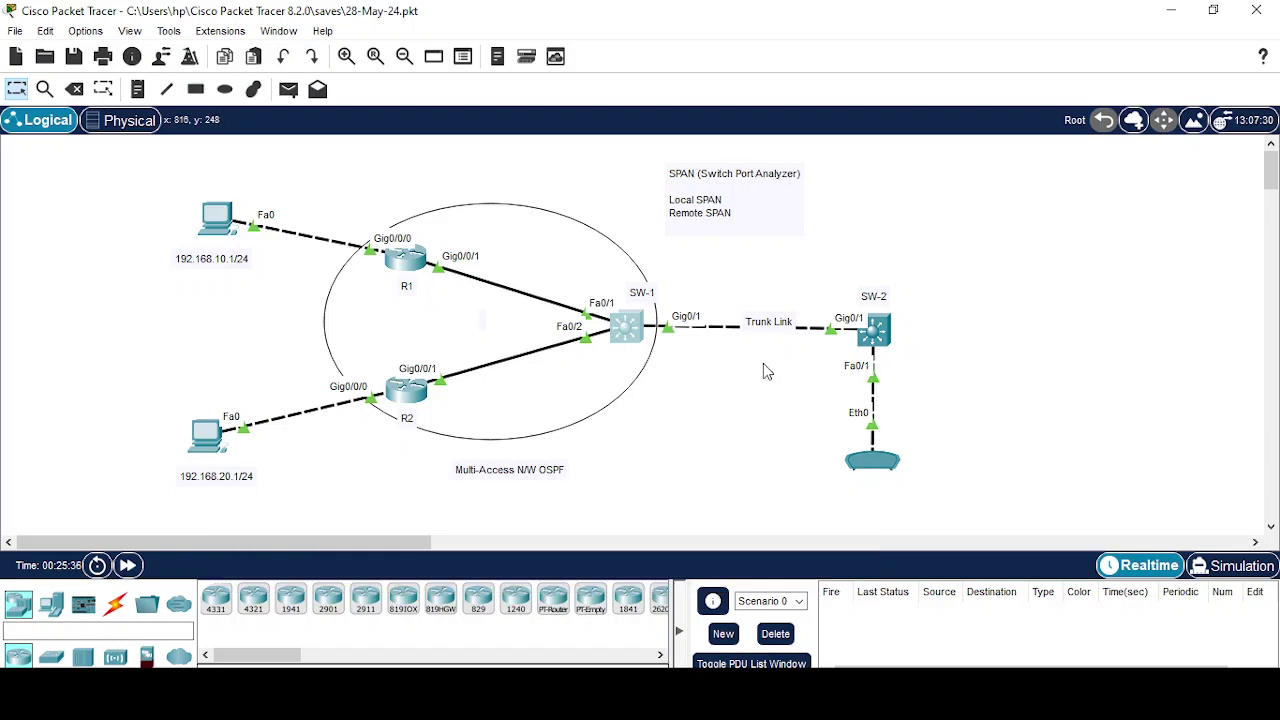
Step: On SW-1, set interface fastEthernet 0/1 as the source of monitor session 1
left_click(618, 332)
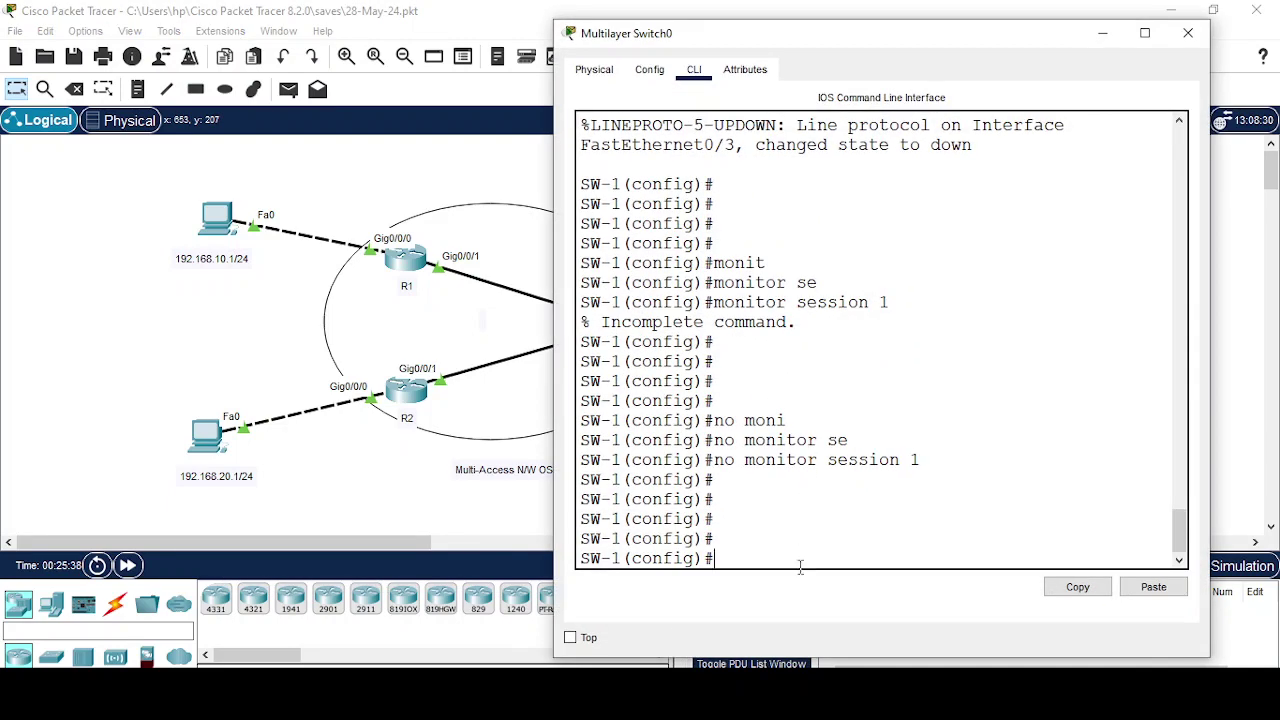
type("moni")
key("Tab")
type("se")
key("Tab")
type("1 ")
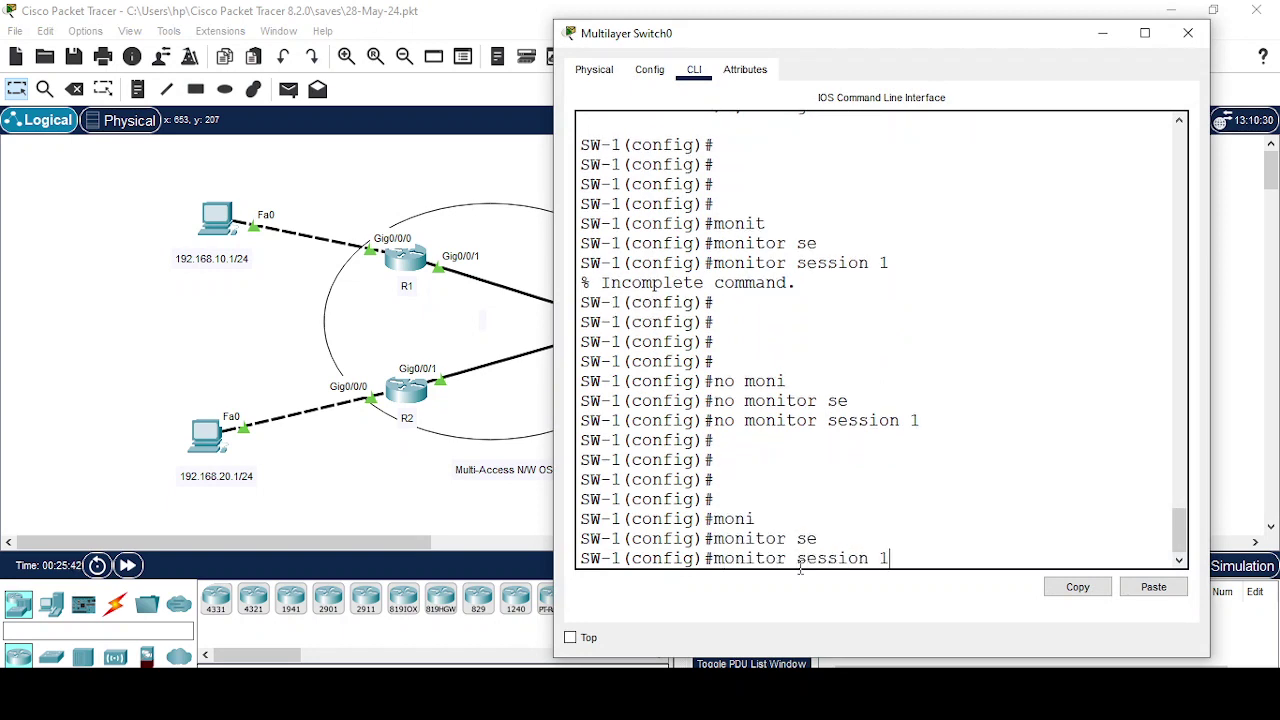
type("sou")
key("Tab")
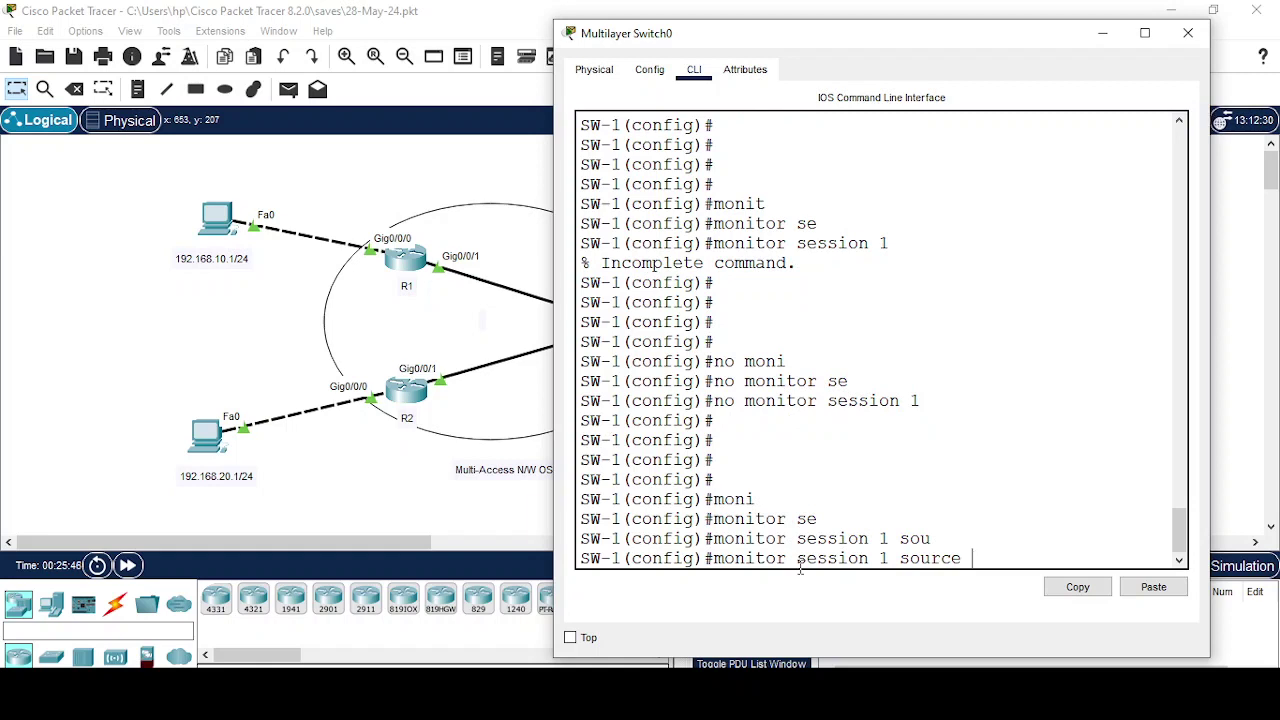
type("inter")
key("Tab")
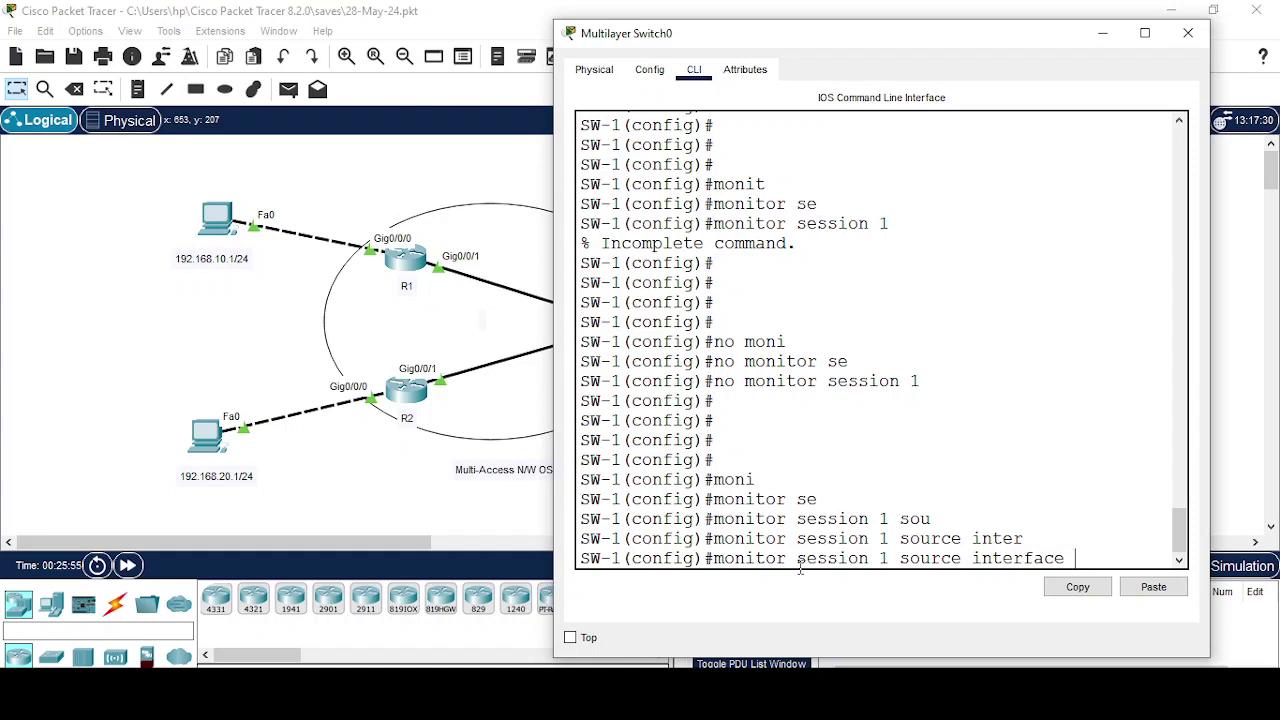
type("f")
key("Tab")
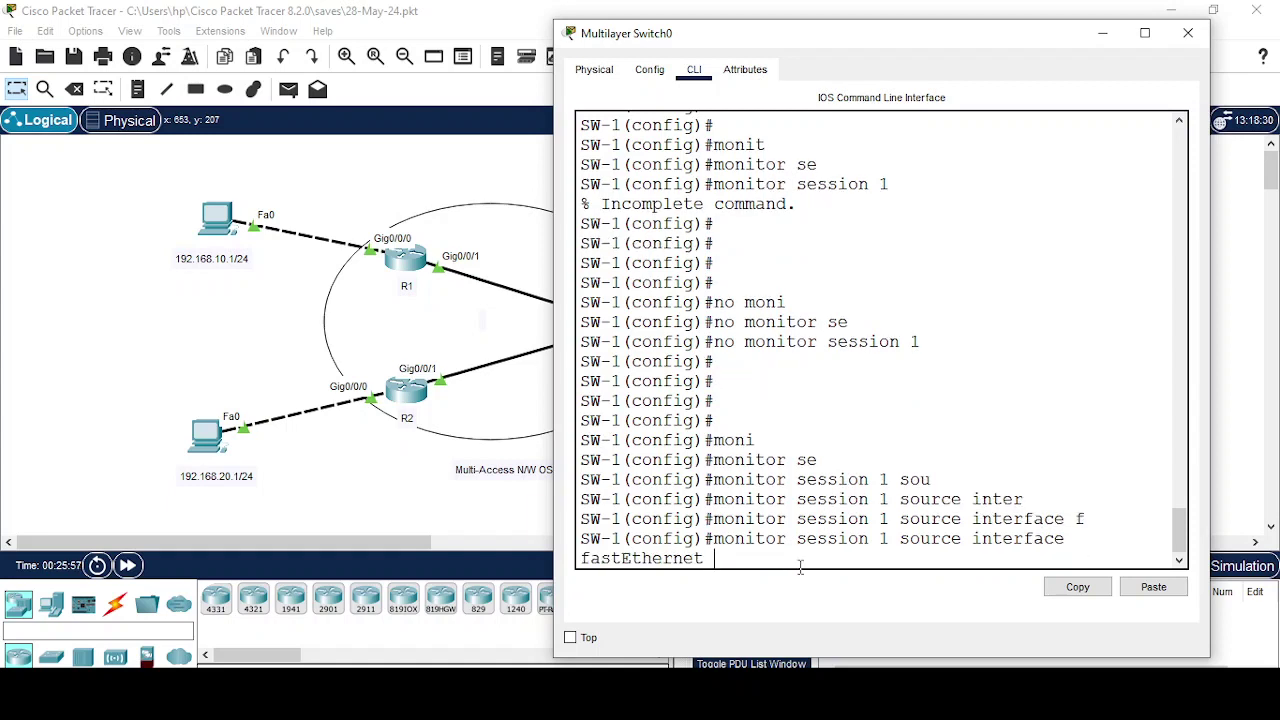
type("0/1")
key("Return")
key("Return")
key("Return")
key("Return")
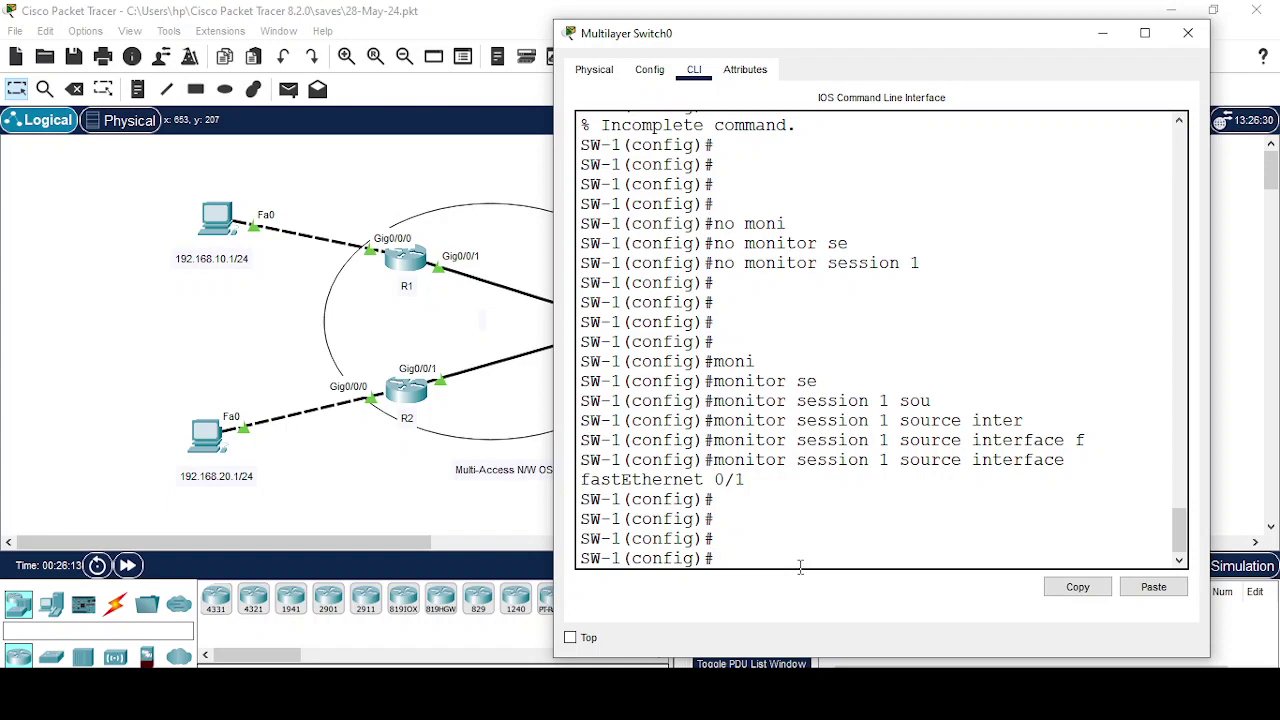
Step: Create VLAN 3 on SW-1 and enter its VLAN configuration mode
type("vlan")
key("Tab")
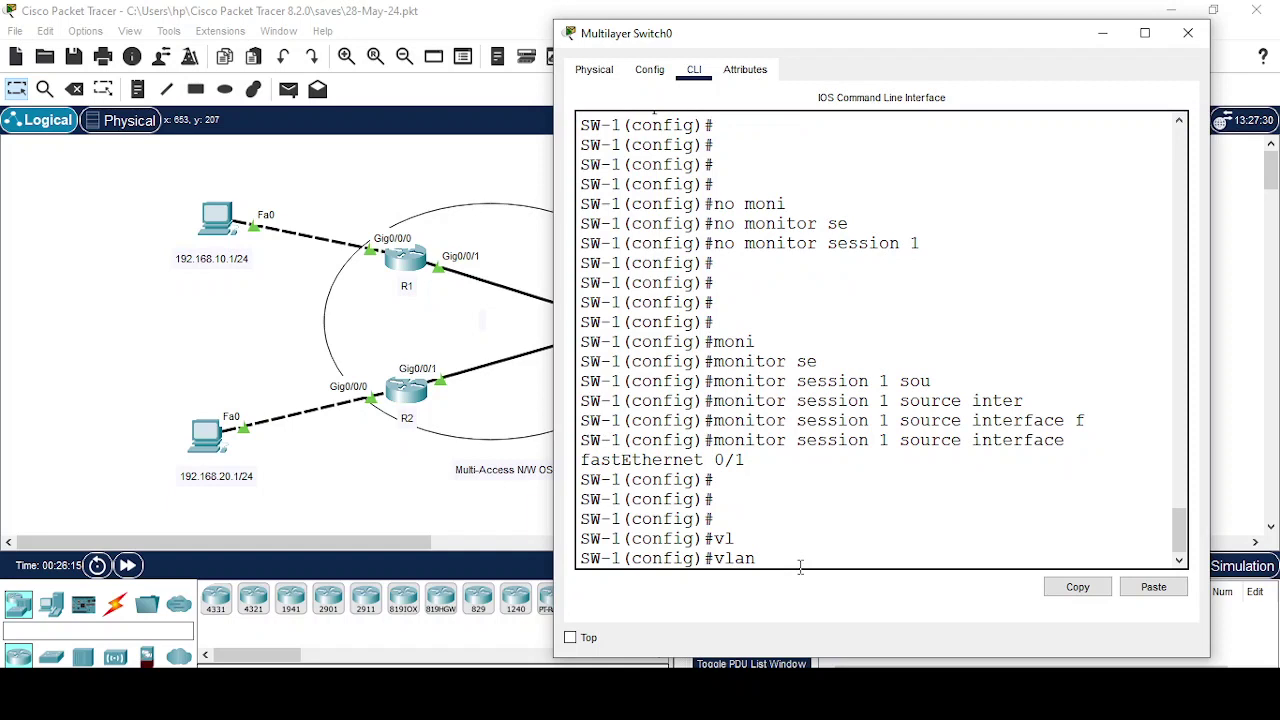
type("3")
key("Return")
key("Return")
key("Return")
key("Return")
Step: Mark VLAN 3 as a remote-span VLAN and return to global configuration mode
type("re")
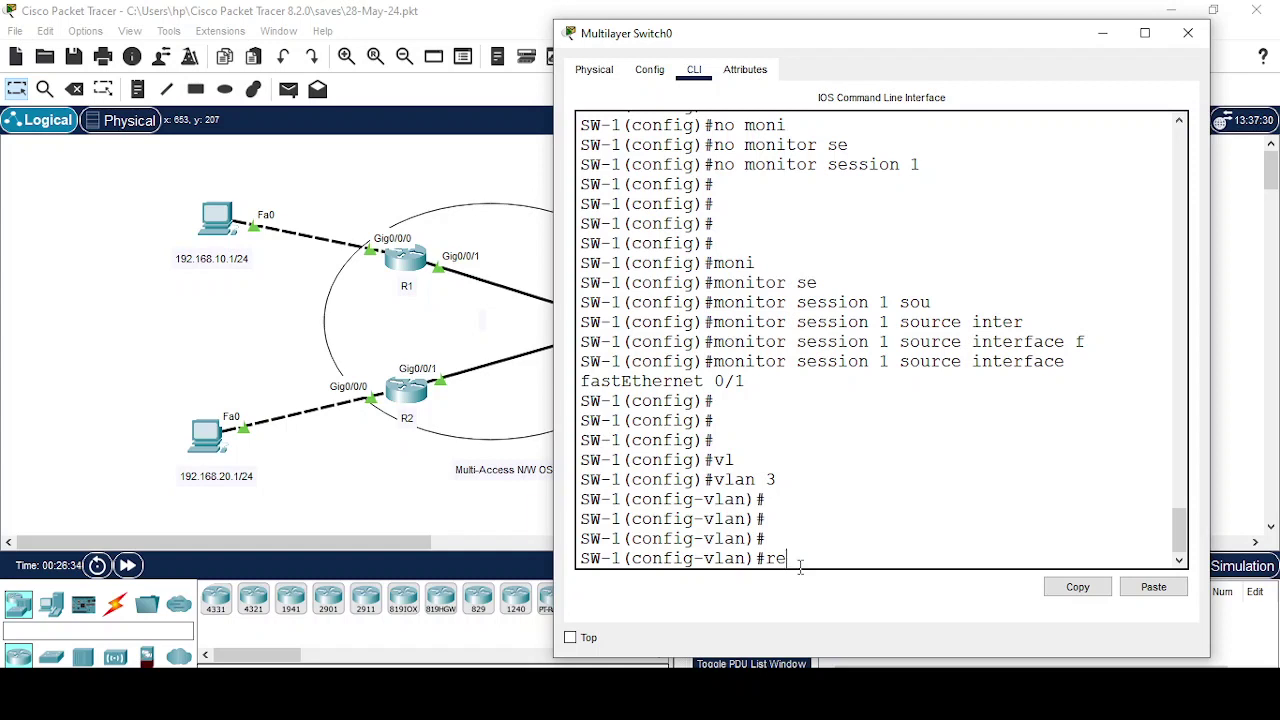
type("mo")
key("Tab")
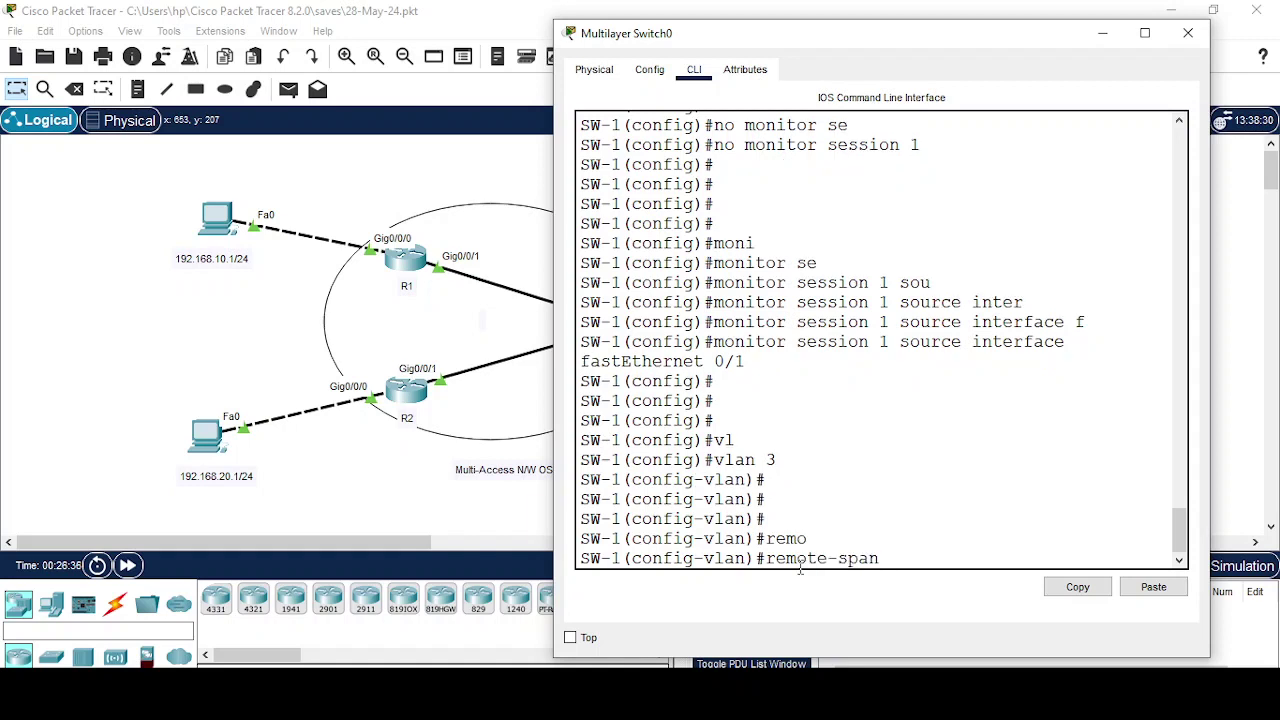
key("Return")
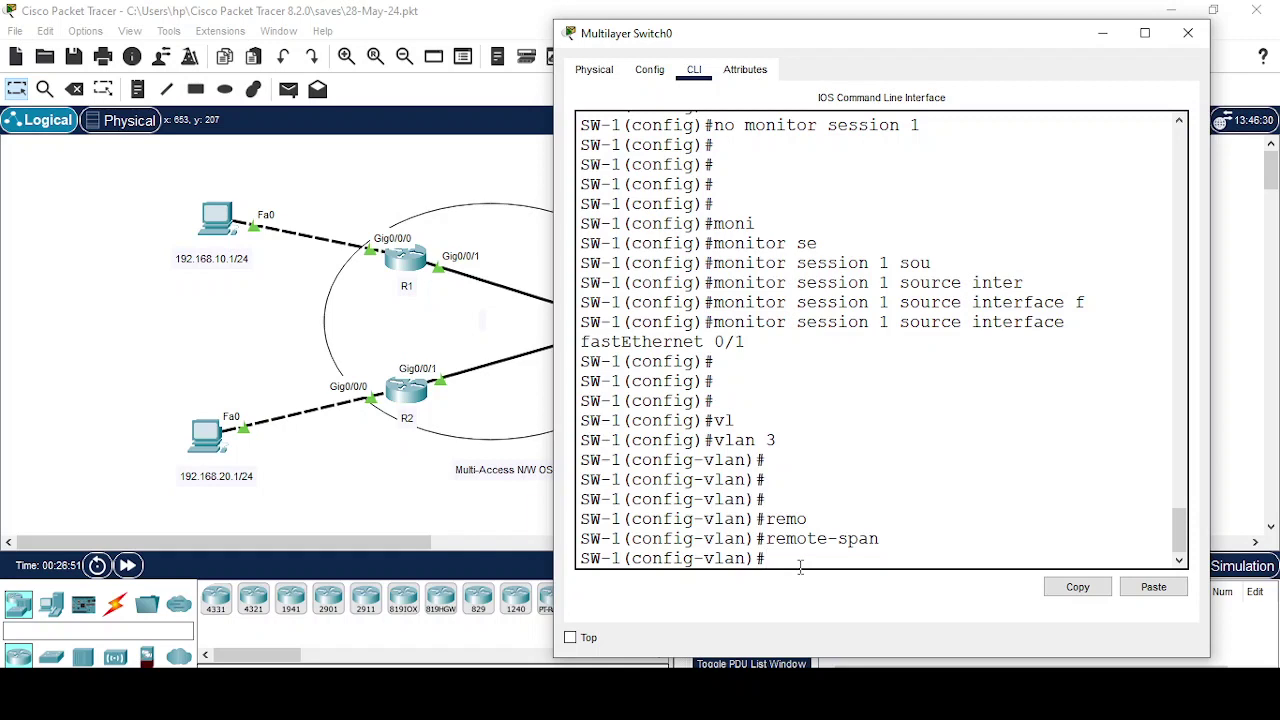
type("exit")
key("Return")
key("Return")
key("Return")
key("Return")
key("Return")
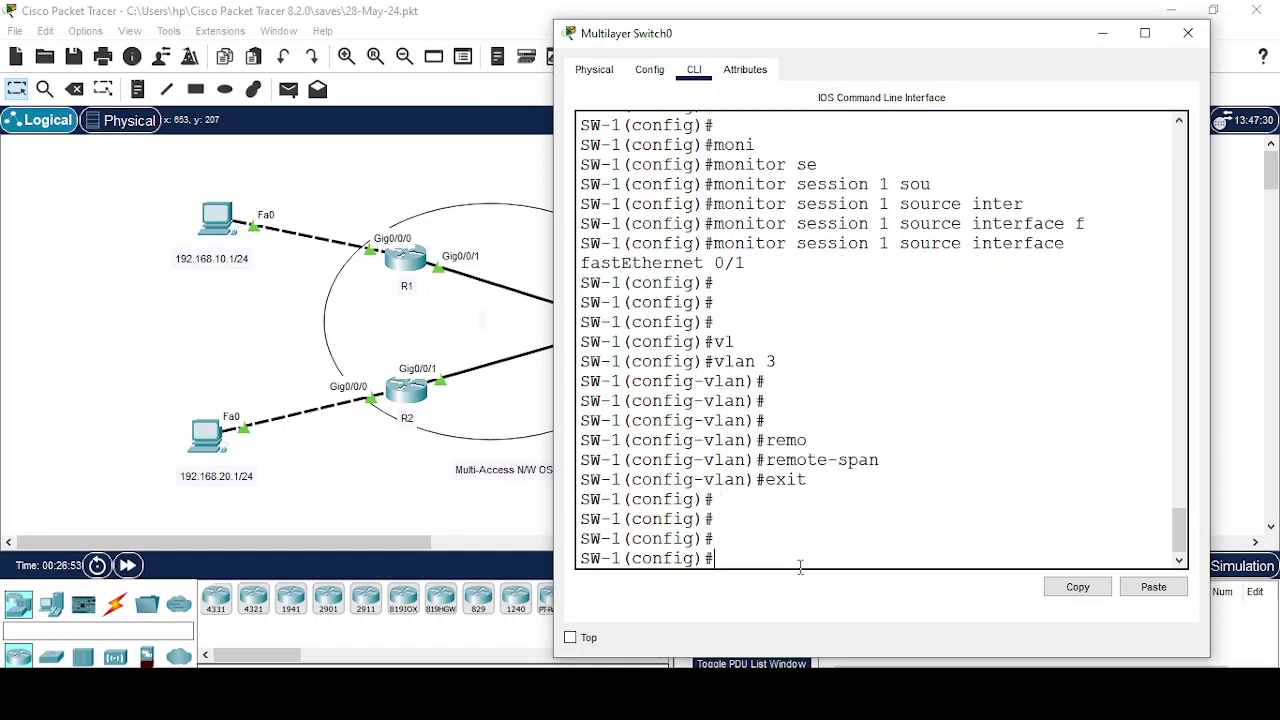
Step: Set remote VLAN 3 as the destination of monitor session 1 on SW-1, checking the available options, and return to the topology
type("moni")
key("Tab")
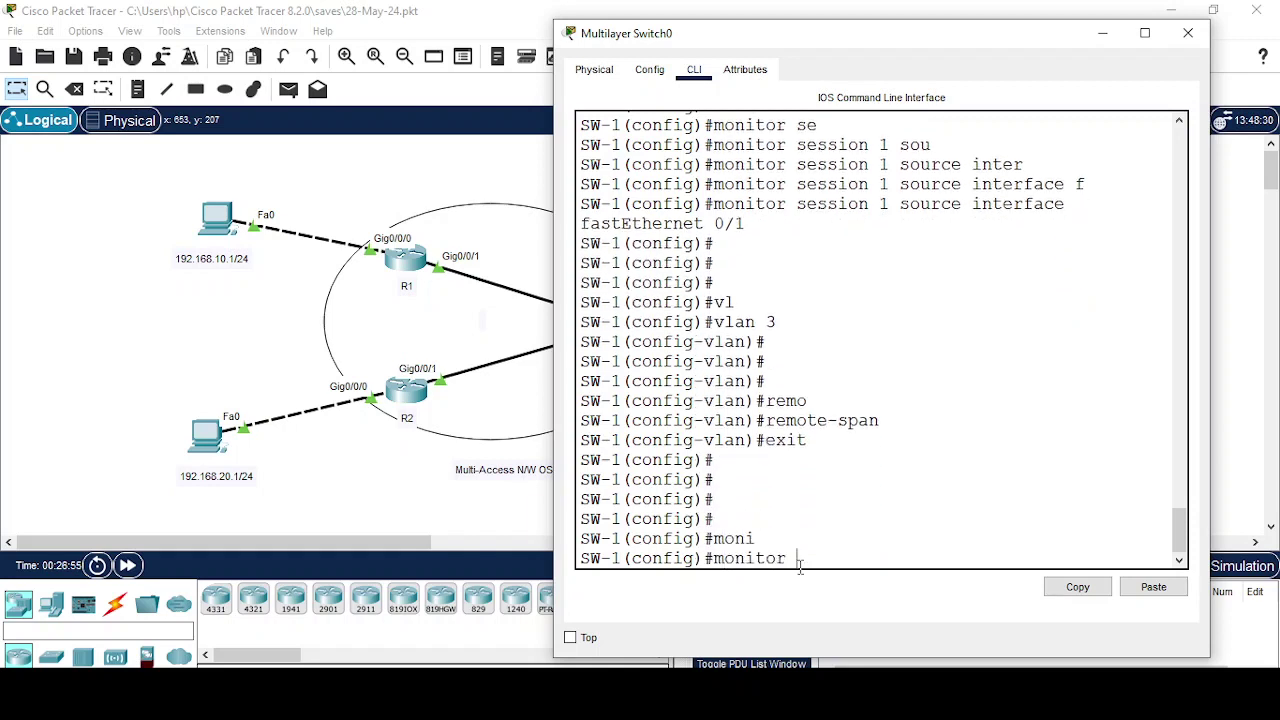
type("se")
key("Tab")
type("1 de")
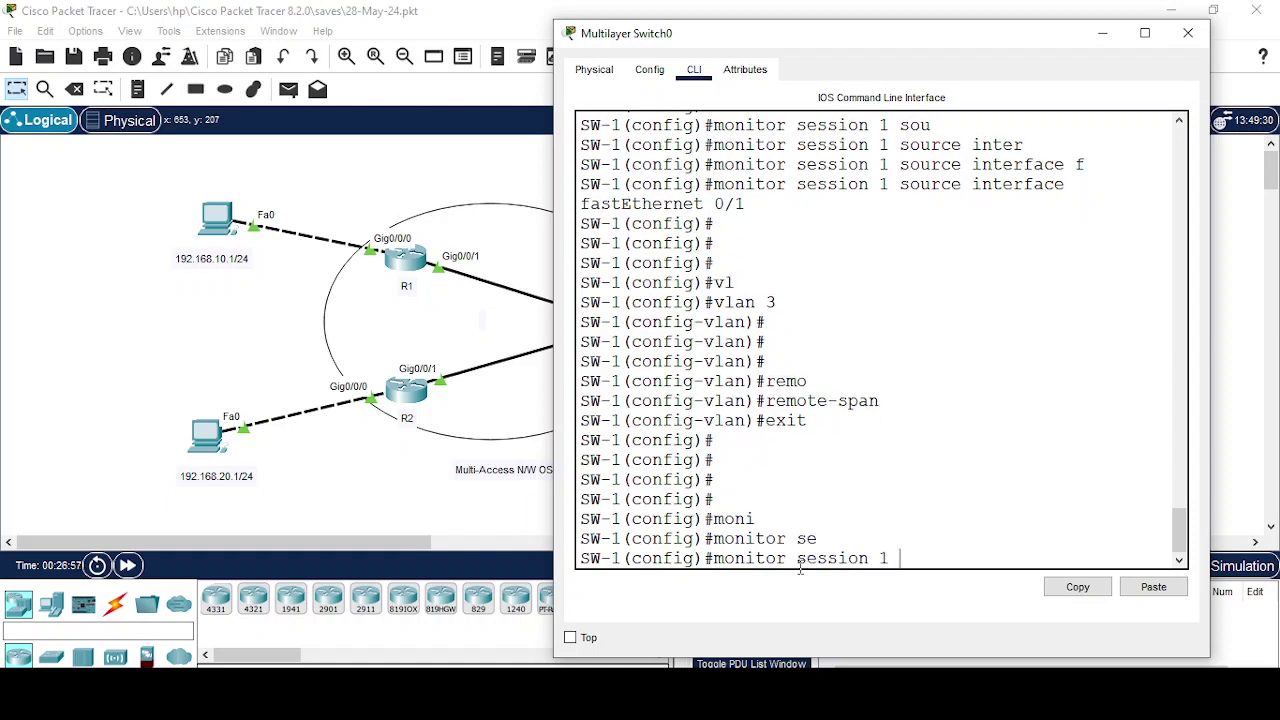
key("Tab")
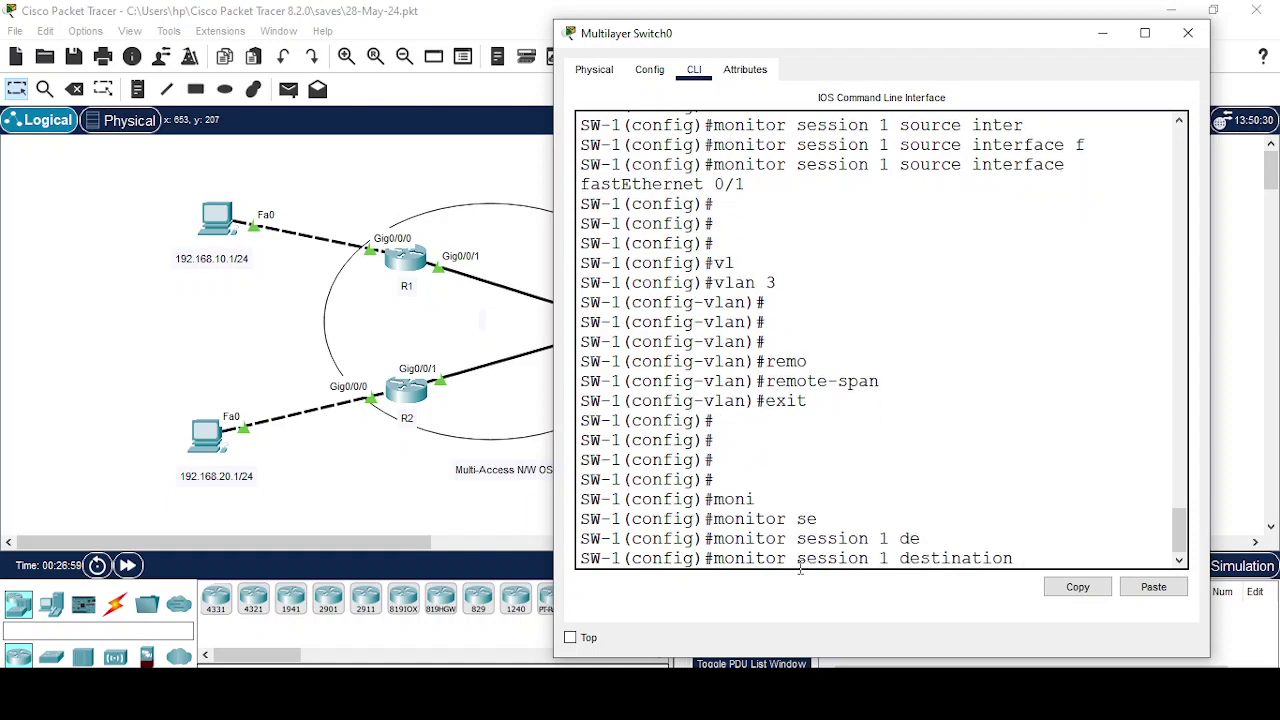
type("?")
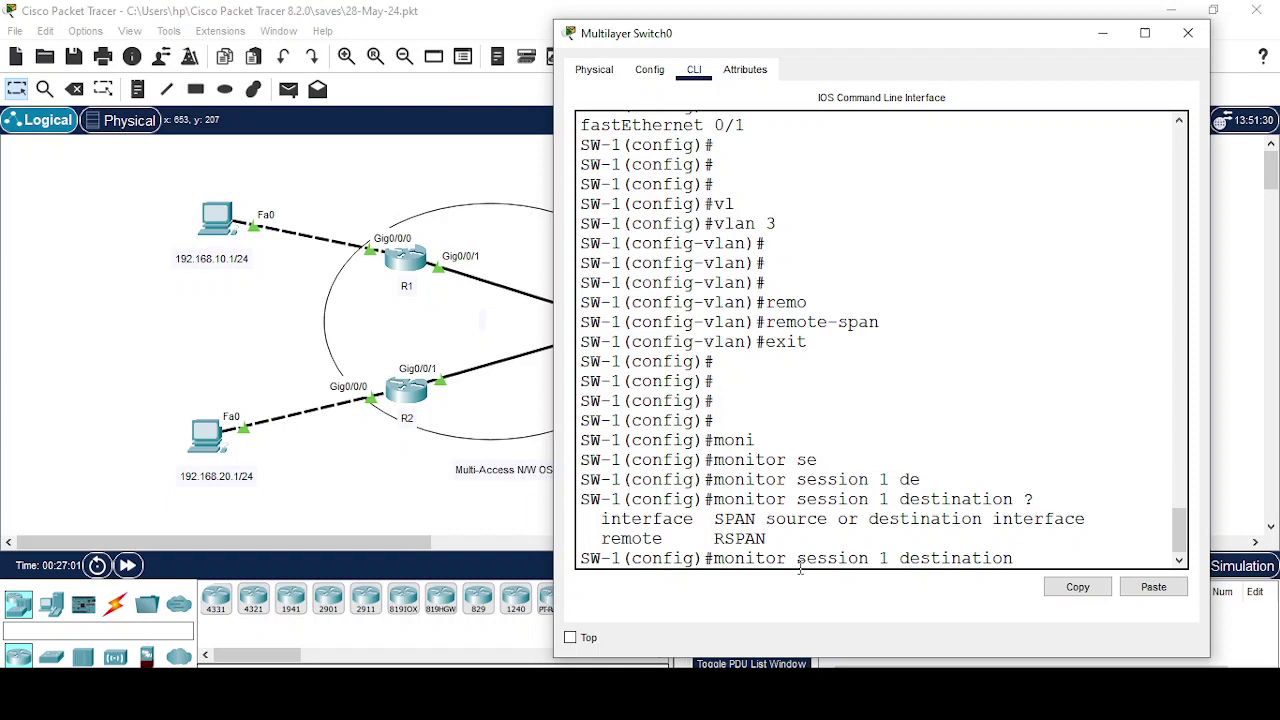
type("re")
key("Tab")
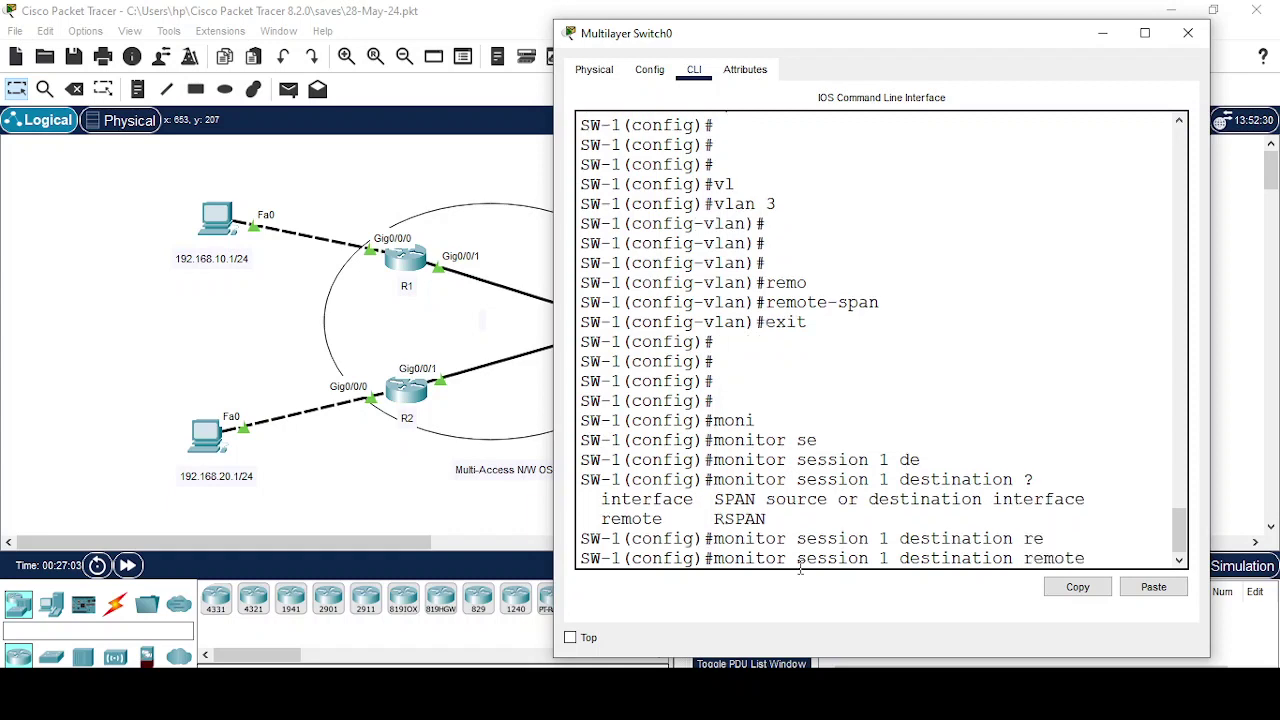
type("v")
key("Tab")
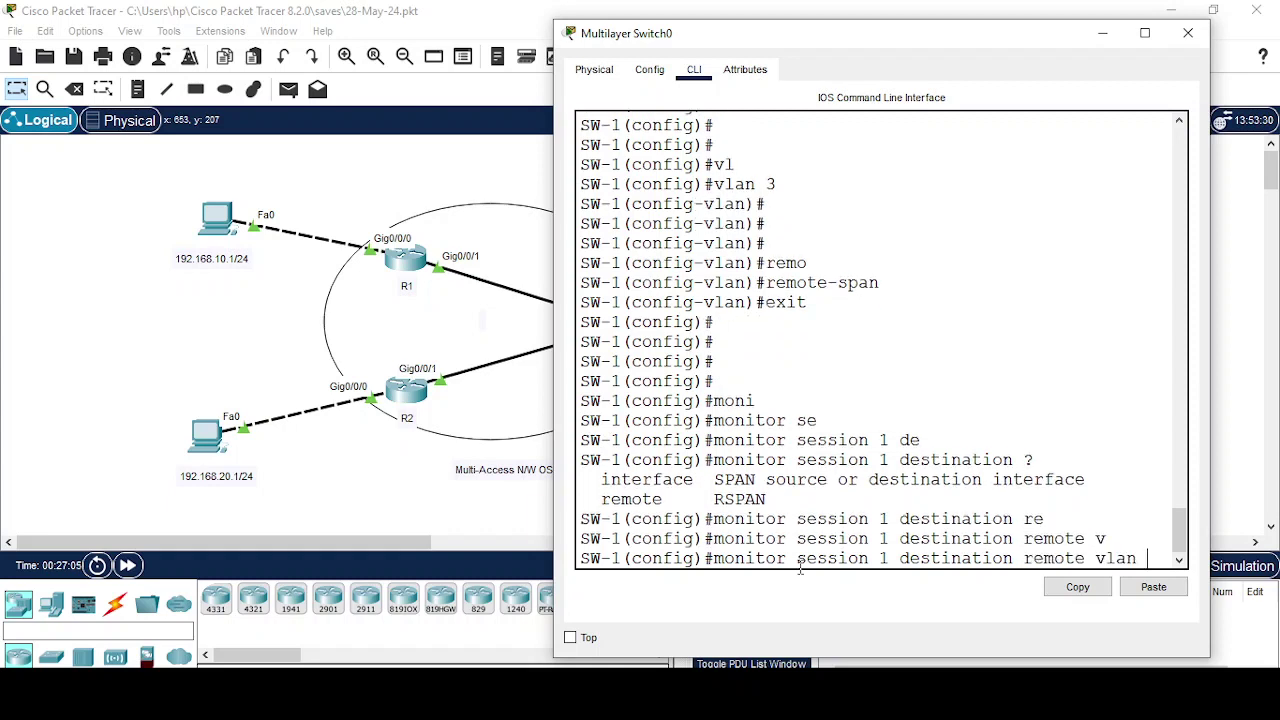
type("3 ?")
key("Return")
key("Return")
key("Return")
key("Return")
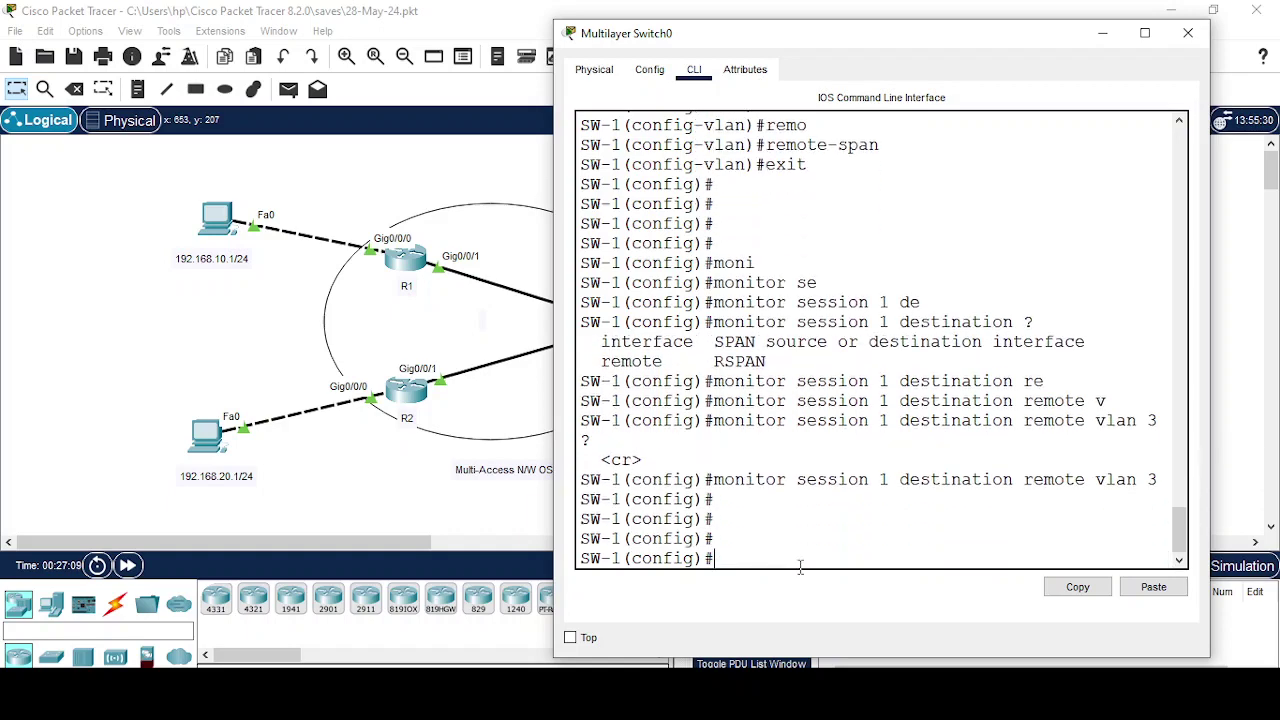
key("Return")
key("Return")
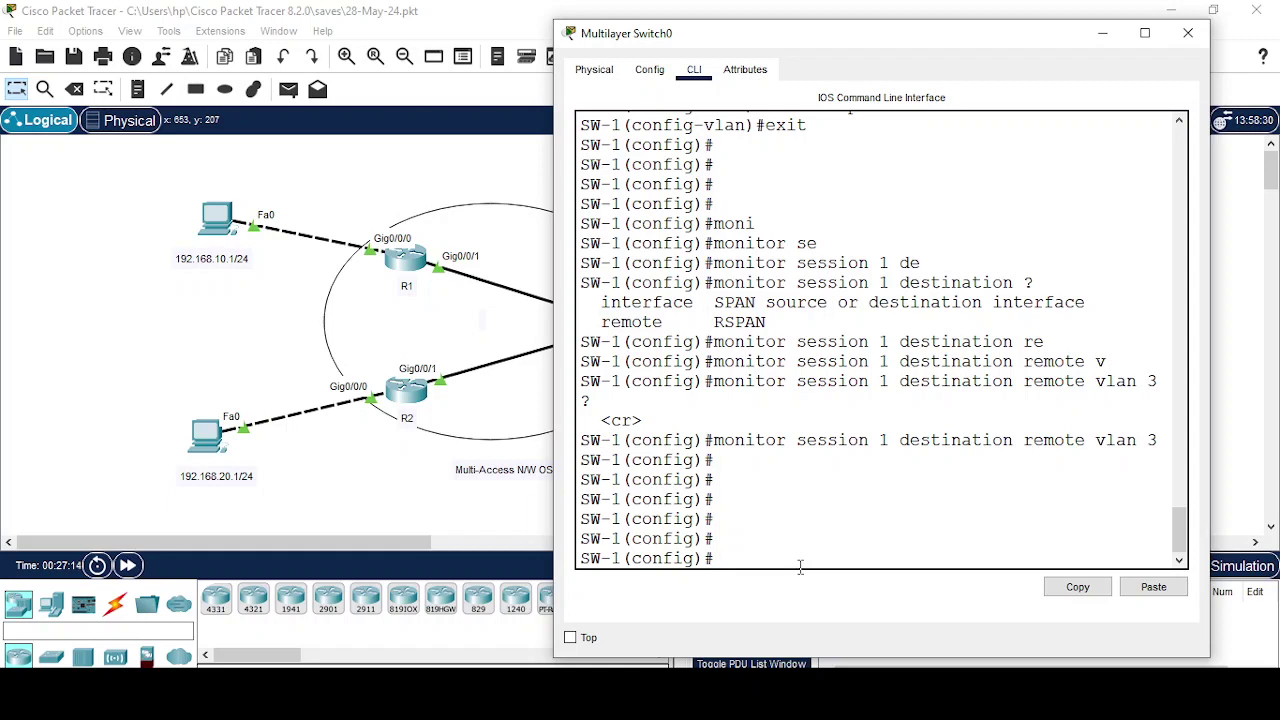
left_click(1104, 35)
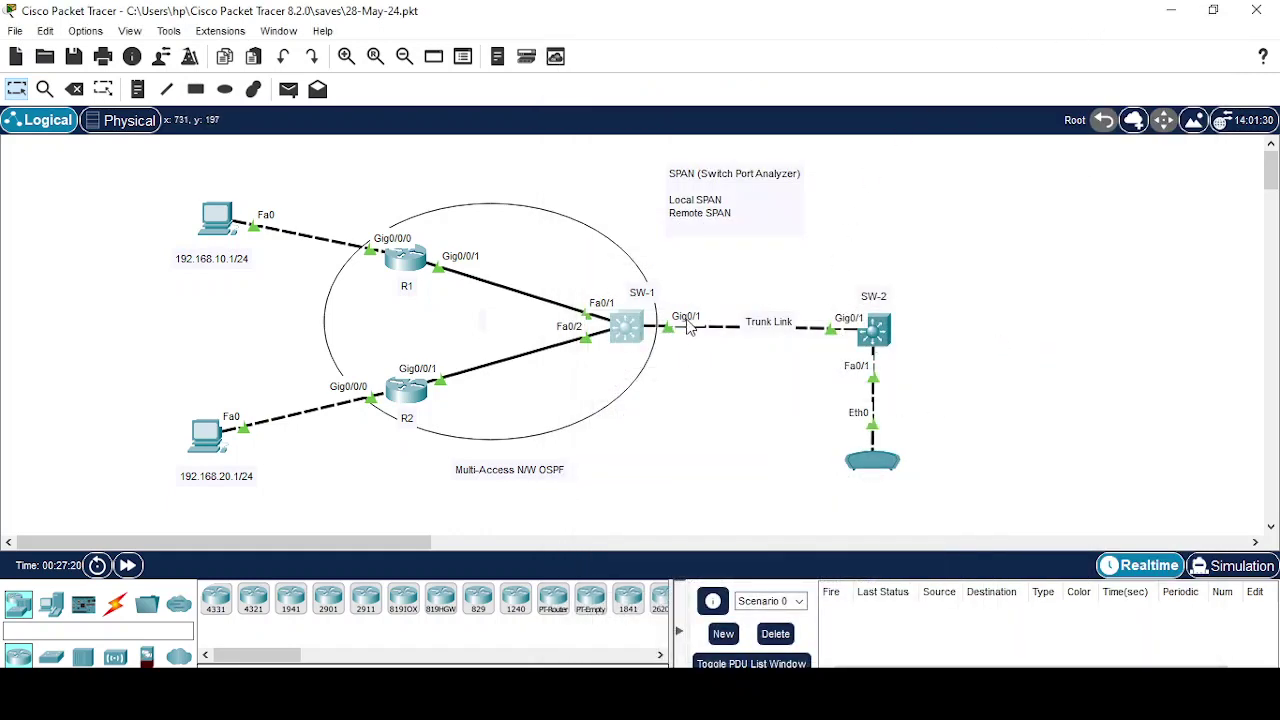
Step: Reopen the SW-1 command line and enter interface configuration for gigabitEthernet 0/1
left_click(628, 336)
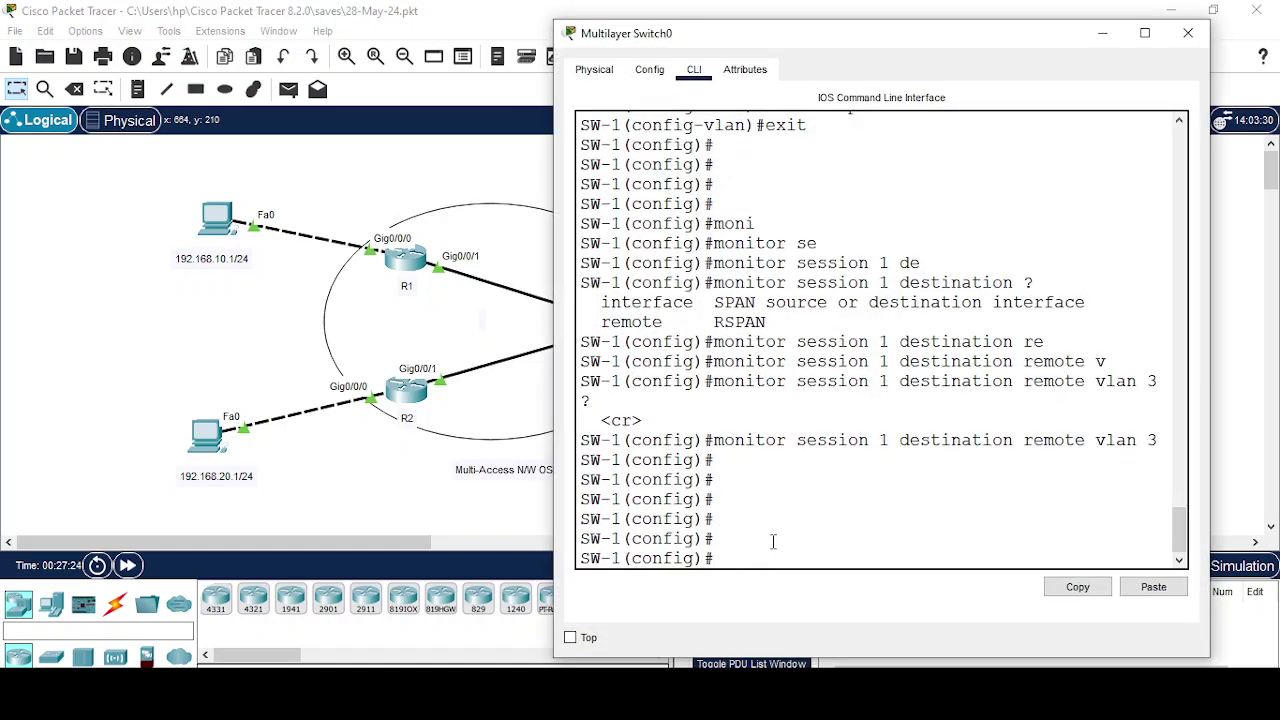
type("inter")
key("Tab")
type("gi")
key("Tab")
type("0/1")
key("Return")
key("Return")
key("Return")
key("Return")
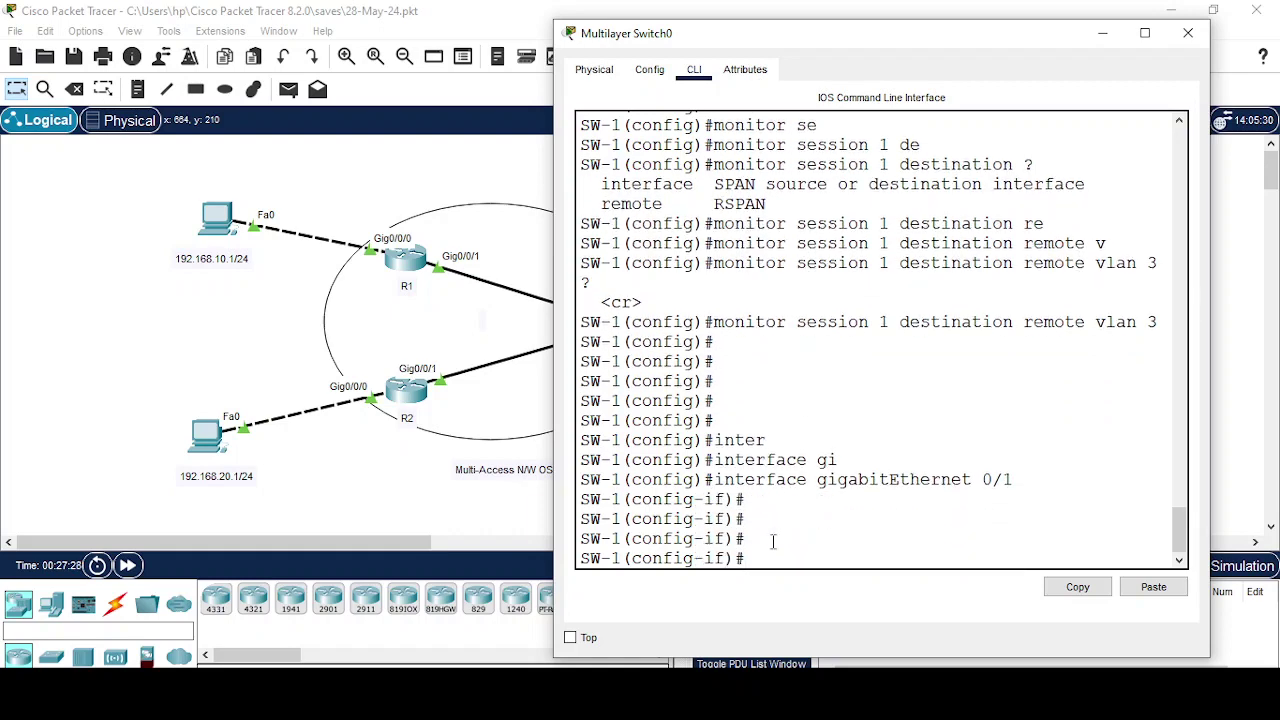
Step: Try to set gigabitEthernet 0/1 on SW-1 to trunk mode without specifying an encapsulation
type("sw")
key("Tab")
type("mo")
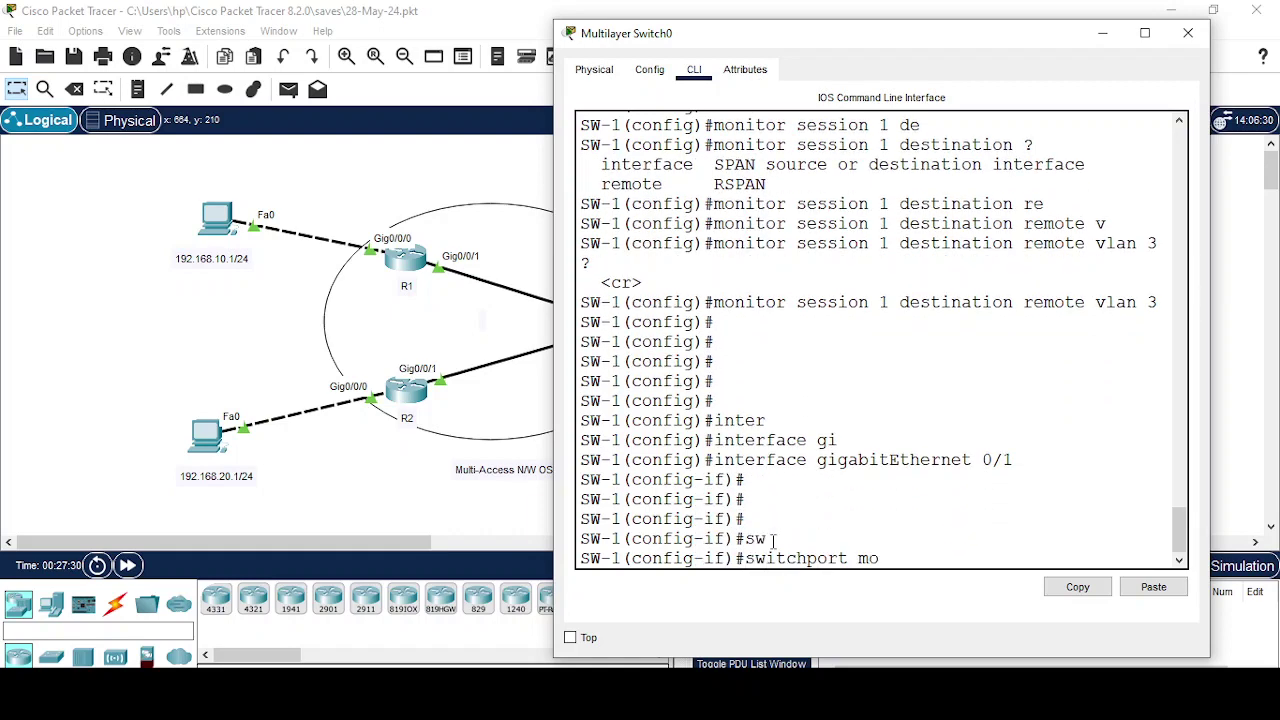
key("Tab")
type("tr")
key("Tab")
key("Return")
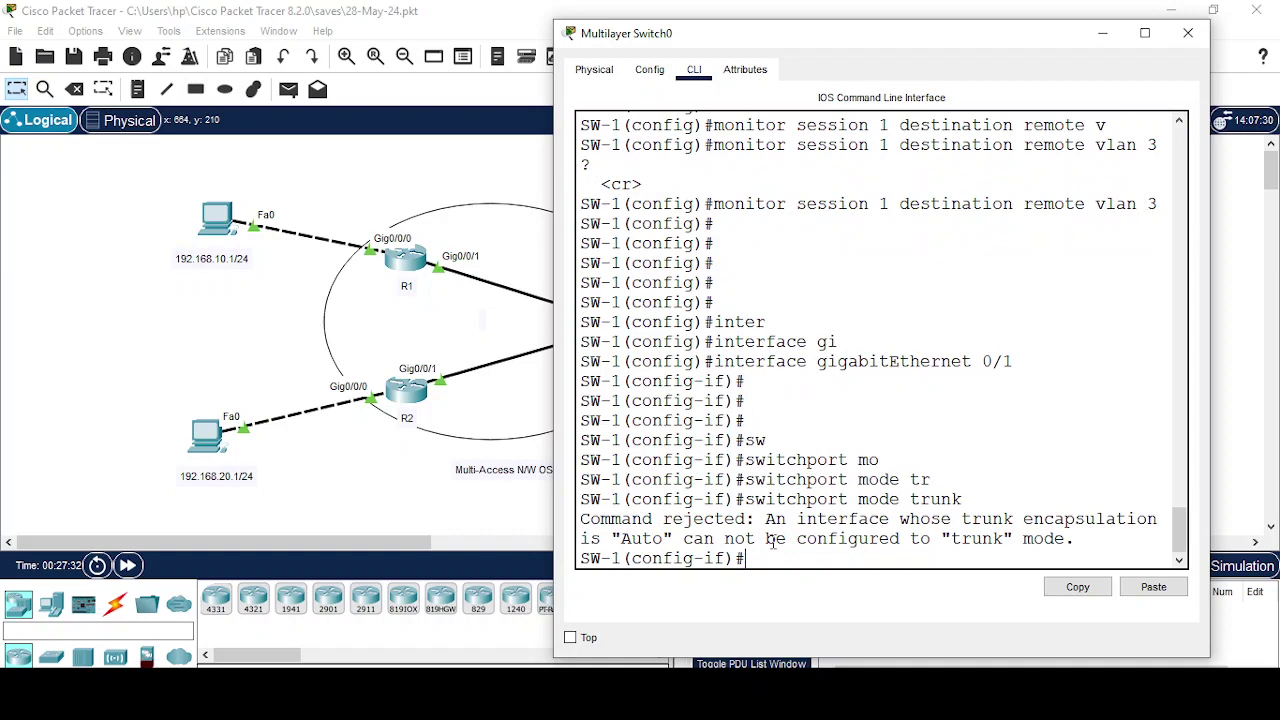
Step: Set the trunk encapsulation of SW-1's gigabitEthernet 0/1 to dot1q
type("sw")
key("Tab")
type("tr")
key("Tab")
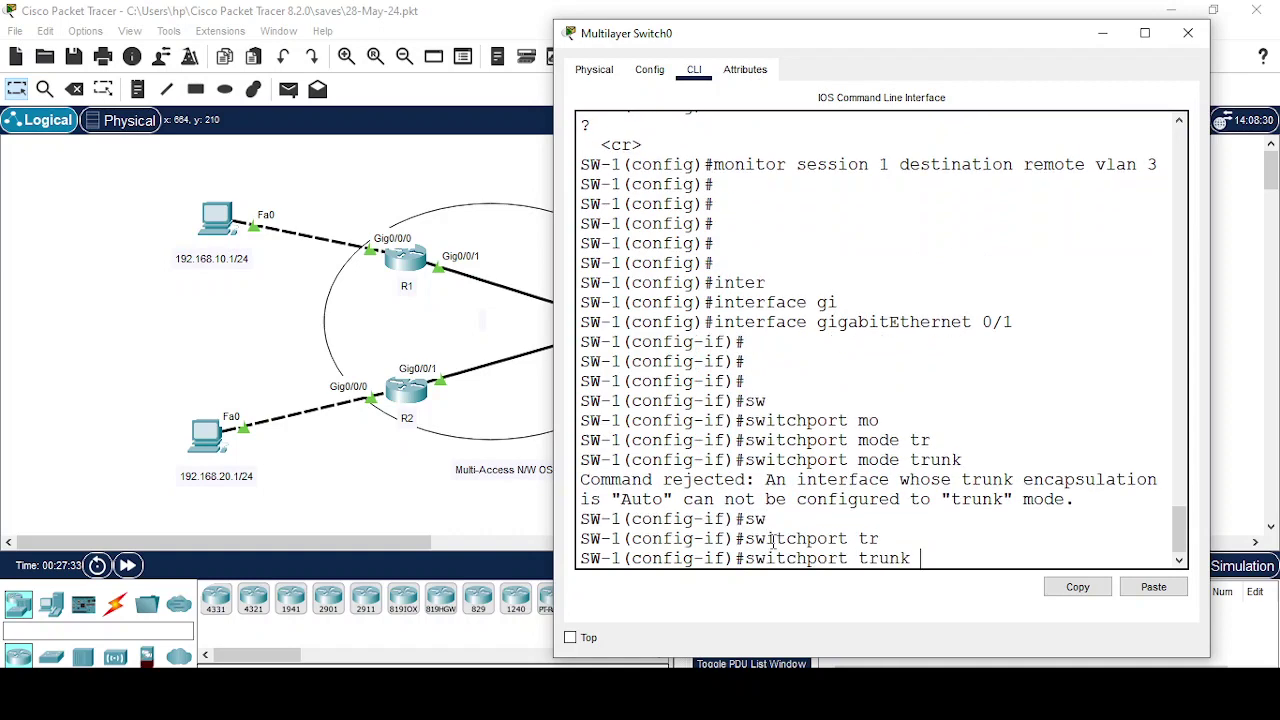
type("en")
key("Tab")
type("d")
key("Tab")
key("Return")
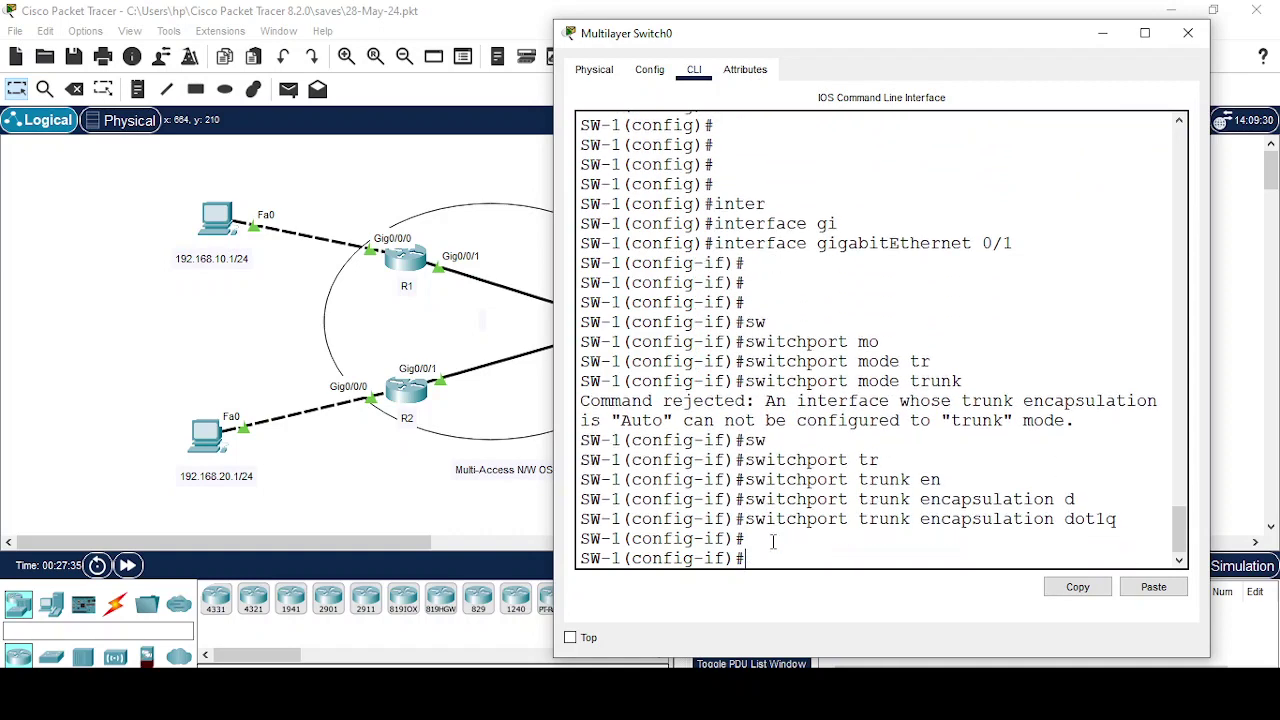
key("Return")
Step: Set SW-1's gigabitEthernet 0/1 to switchport mode trunk
type("sw")
key("Tab")
type("mo")
key("Tab")
type("tr")
key("Tab")
key("Return")
Step: Restrict the trunk on SW-1's gigabitEthernet 0/1 to allowed VLAN 3
type("sw")
key("Tab")
type("tr")
key("Tab")
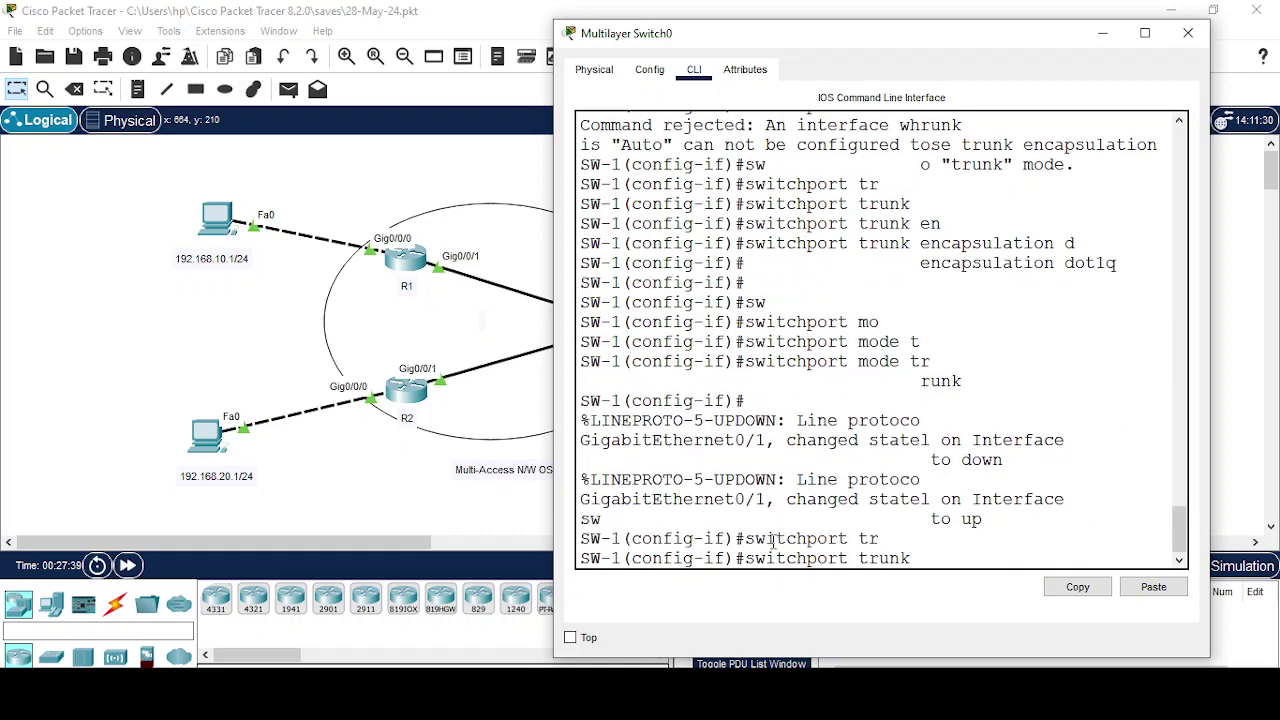
type("all")
key("Tab")
type("v")
key("Tab")
type("3")
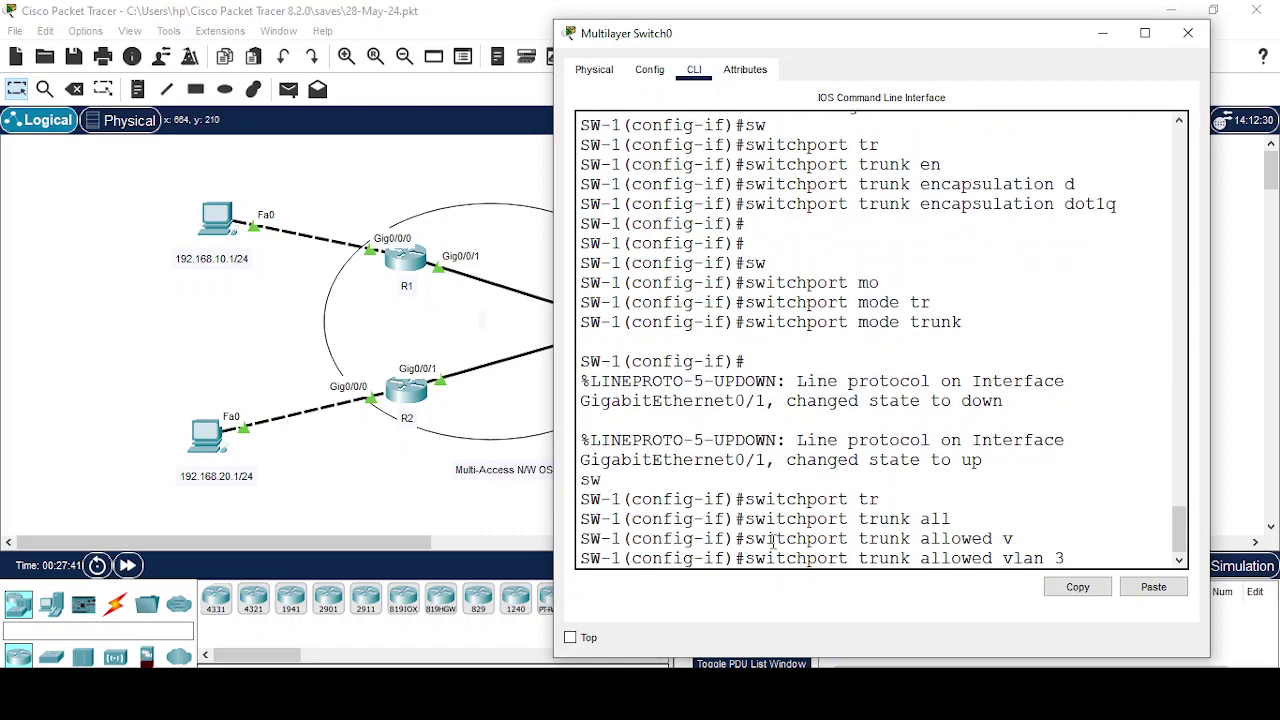
key("Return")
key("Return")
key("Return")
key("Return")
Step: Exit to privileged mode on SW-1, save the configuration with wr mem, and return to the topology
type("ex")
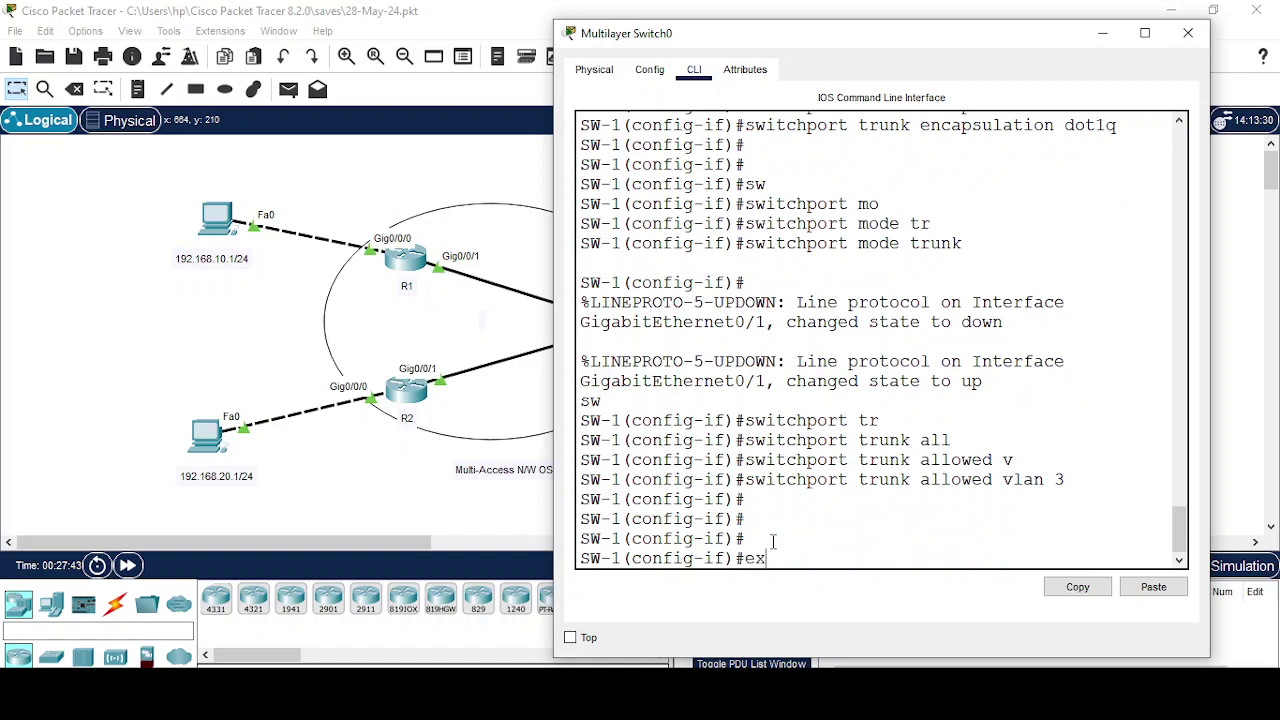
key("Tab")
key("Return")
key("Return")
key("Return")
key("Return")
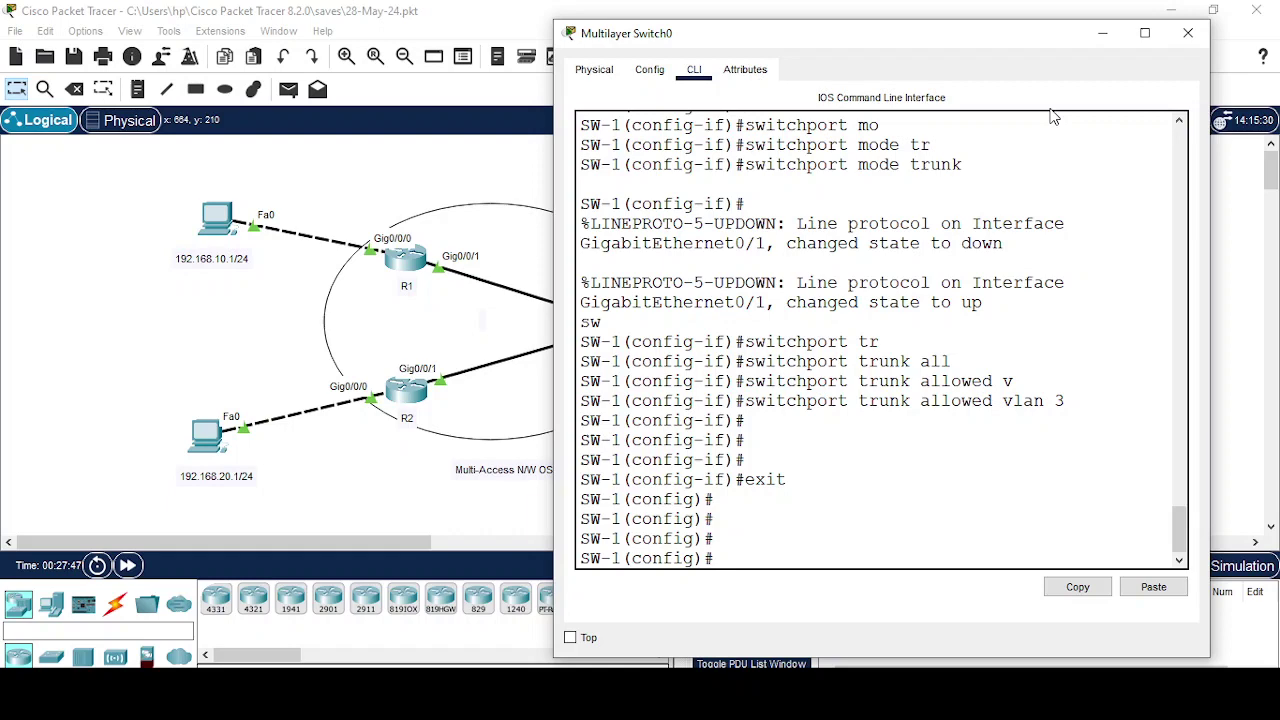
type("exit")
key("Return")
key("Return")
key("Return")
type("wr mem")
key("Return")
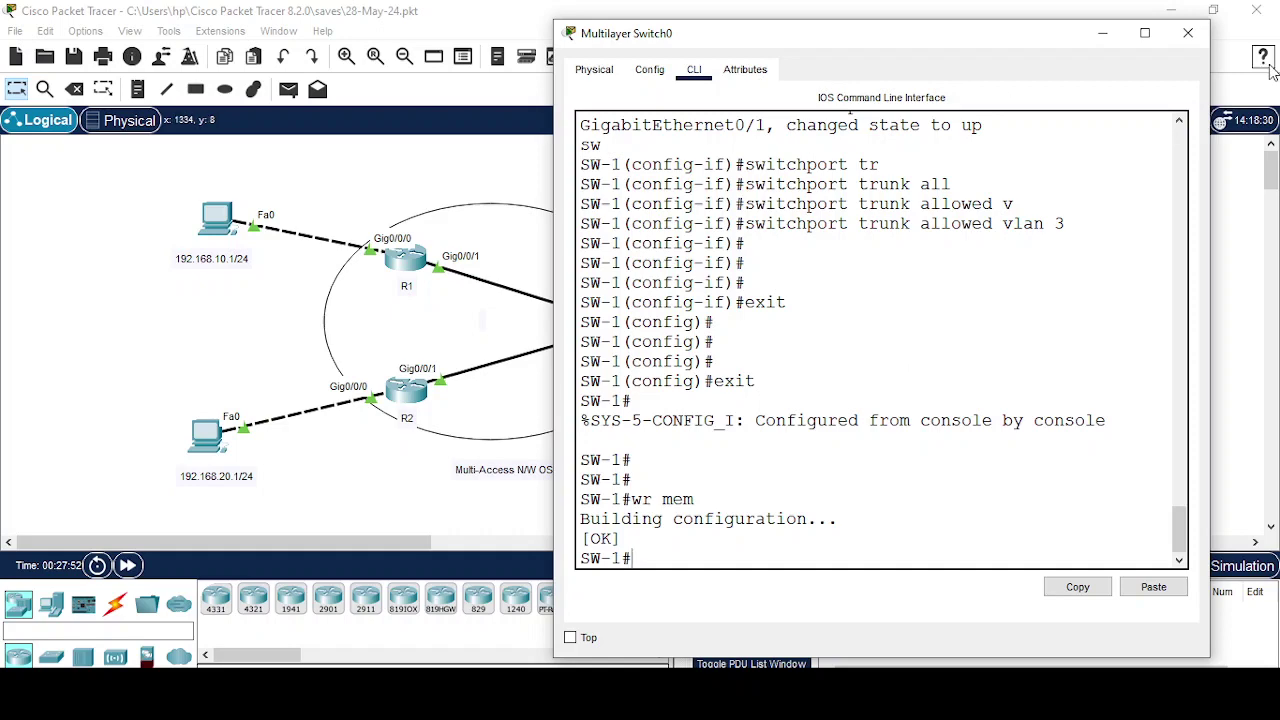
left_click(1102, 33)
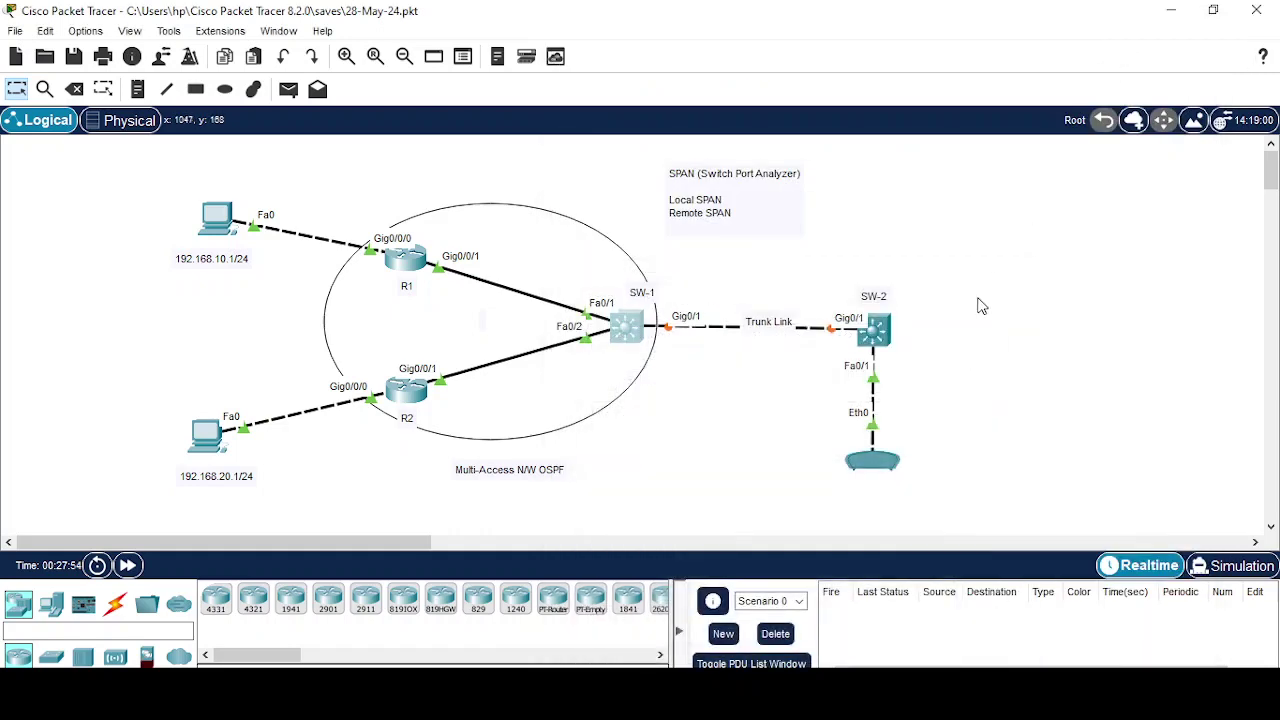
Step: Open the SW-2 command line and enter global configuration mode
left_click(893, 340)
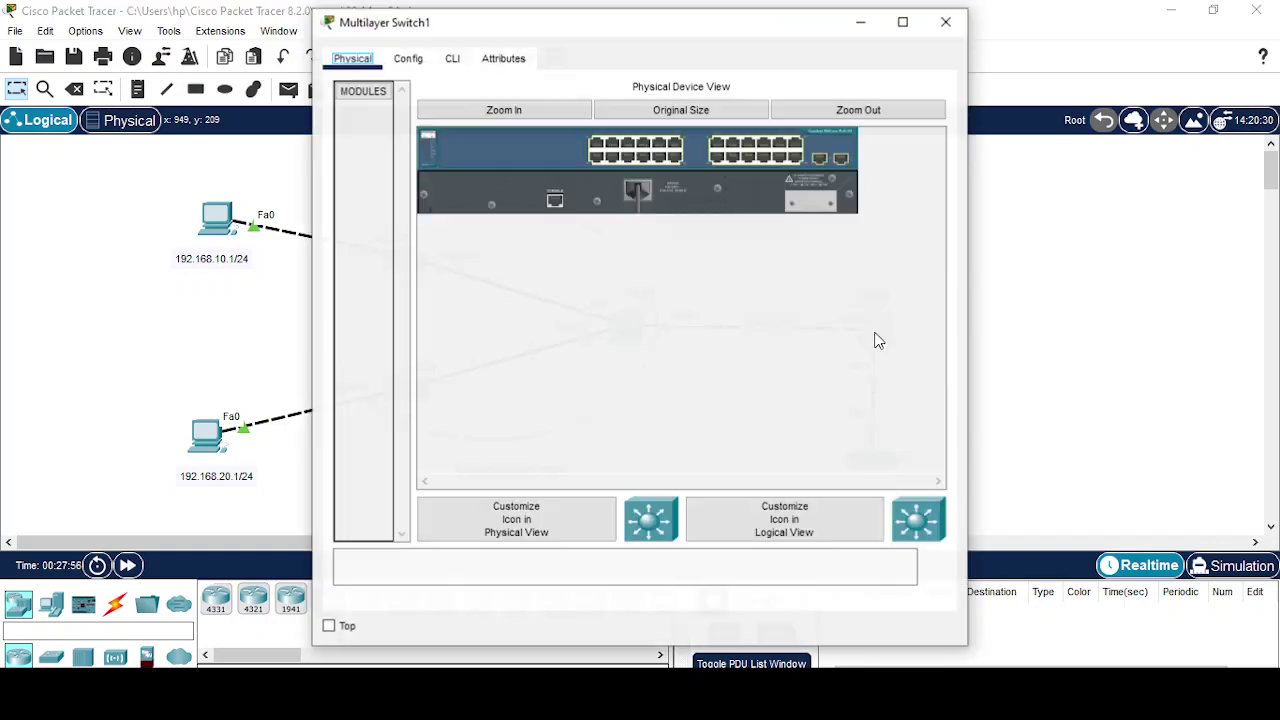
left_click(452, 60)
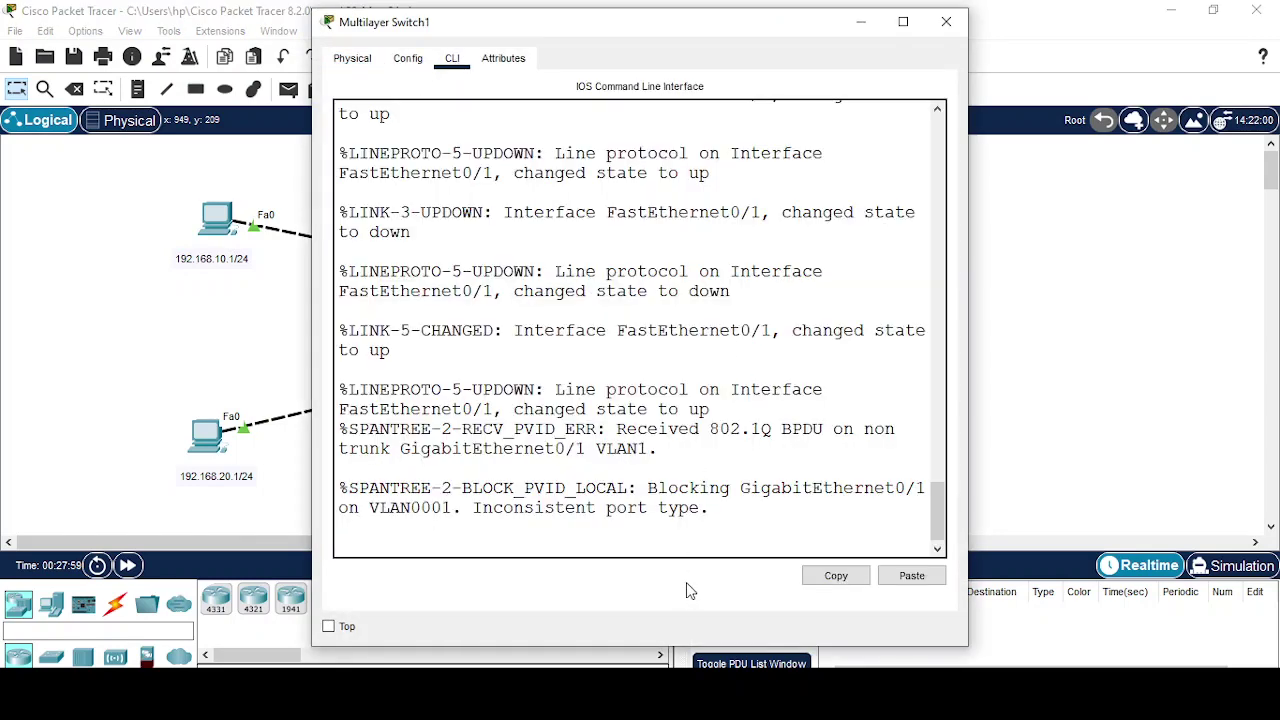
key("Return")
key("Return")
key("Return")
key("Return")
key("Return")
type("en")
key("Return")
type("config t")
key("Return")
key("Return")
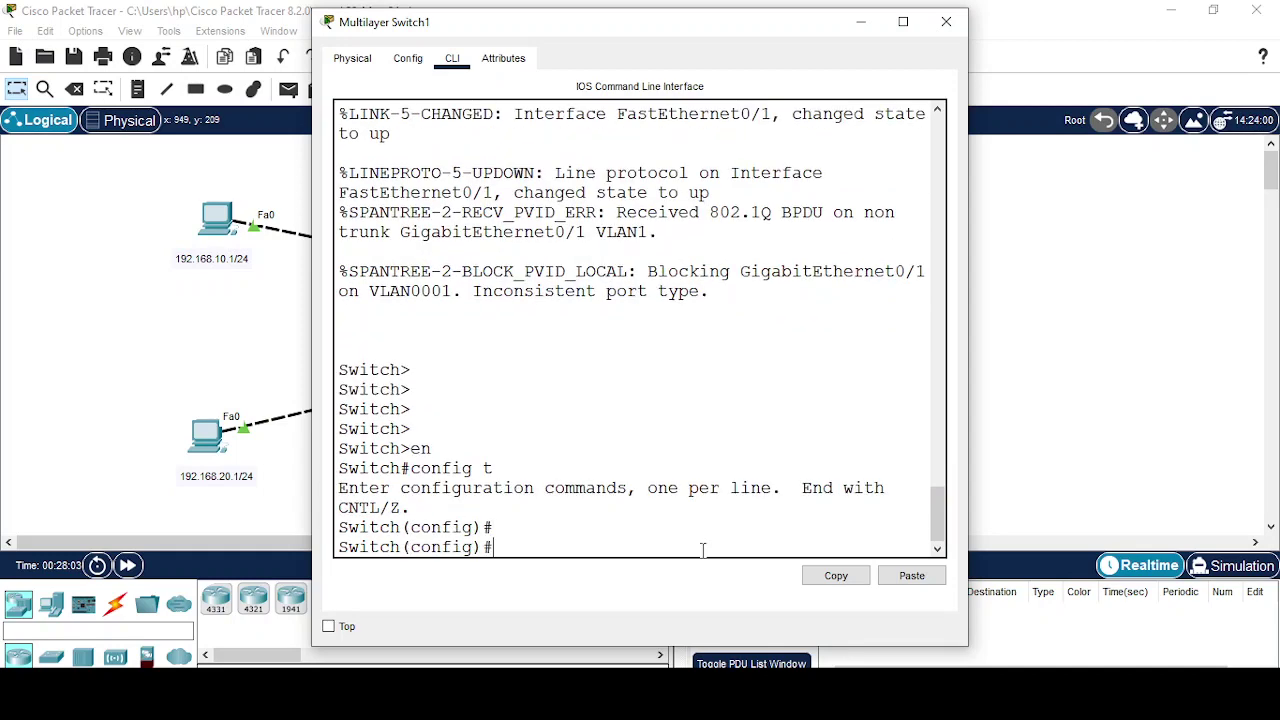
Step: Set the switch's hostname to SW-2
key("Return")
key("Return")
type("ho")
key("Tab")
type("SW-2")
key("Return")
key("Return")
key("Return")
key("Return")
Step: Create VLAN 3 on SW-2
type("vla")
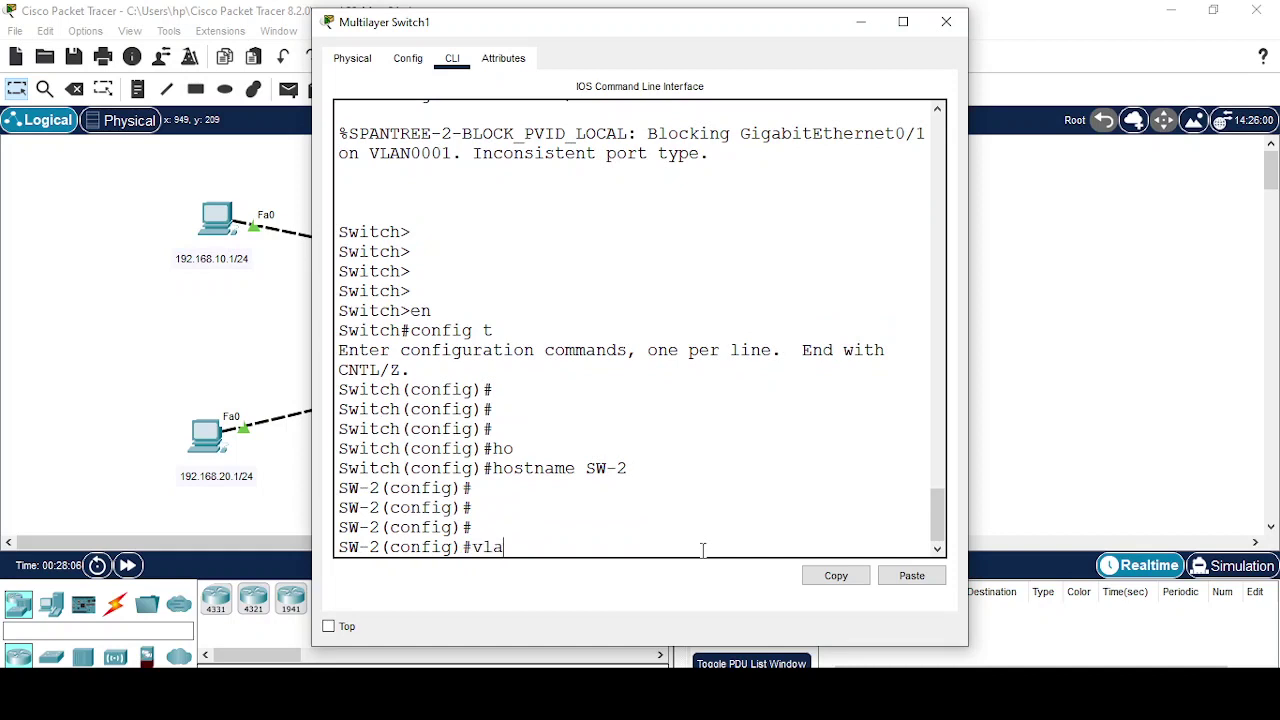
key("Tab")
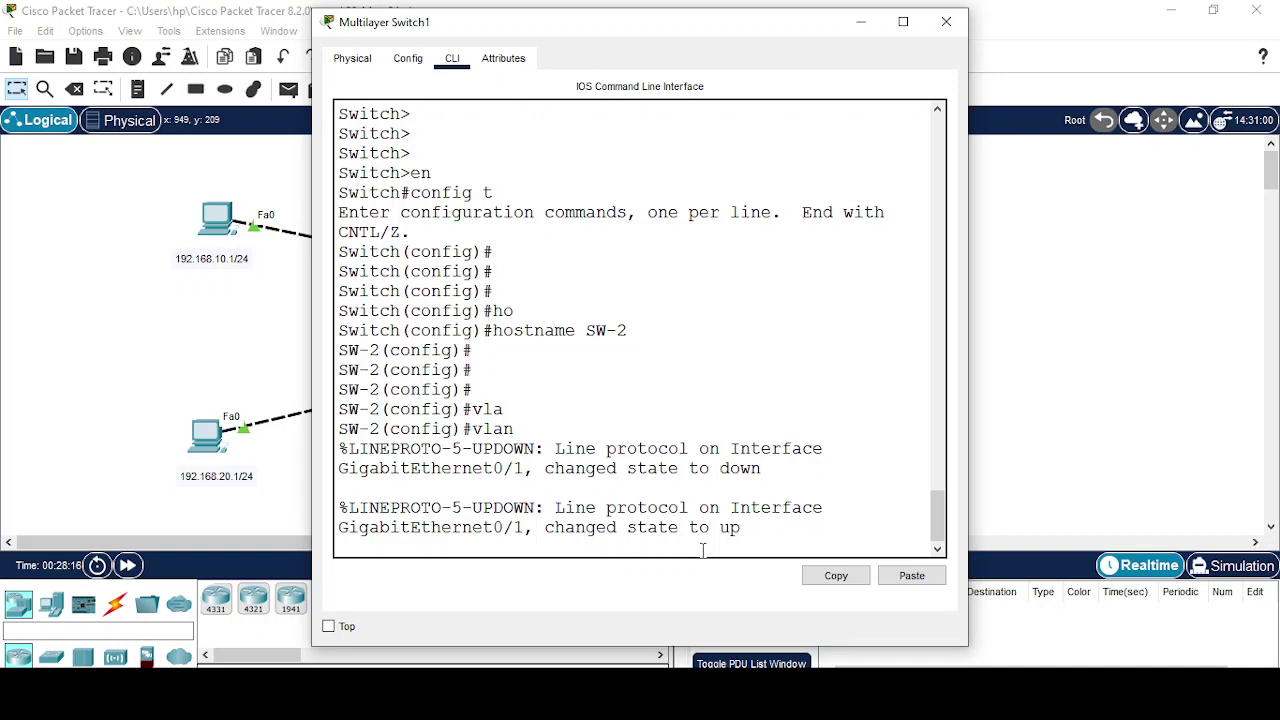
type("3")
key("Return")
key("Return")
key("Return")
key("Return")
key("Return")
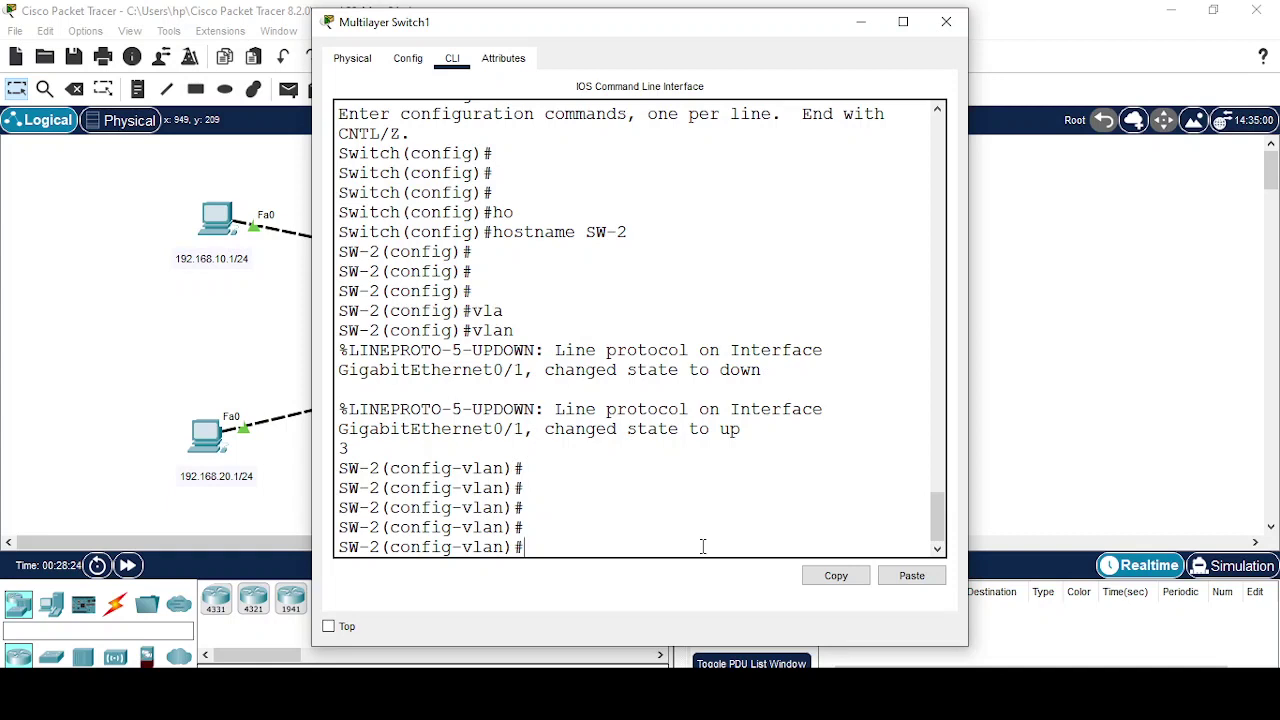
Step: Mark VLAN 3 on SW-2 as a remote-span VLAN and return to global configuration mode
type("re")
key("Tab")
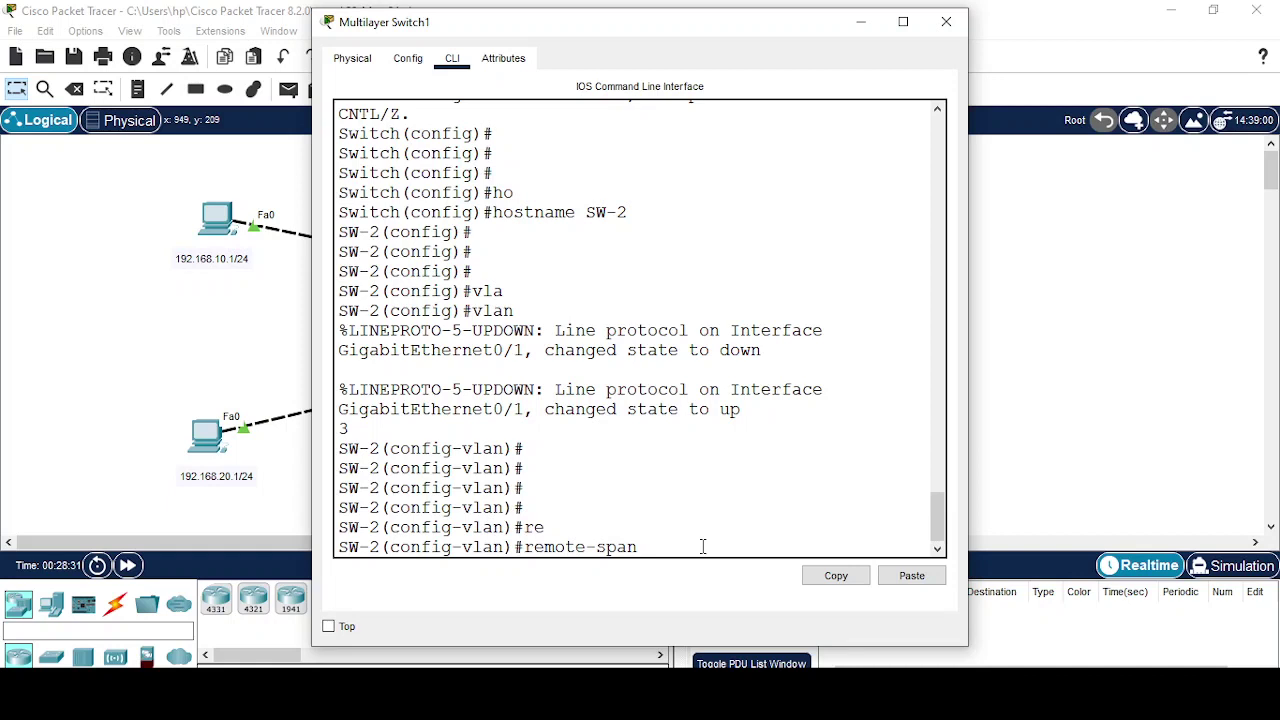
key("Return")
key("Return")
key("Return")
key("Return")
key("Return")
key("Return")
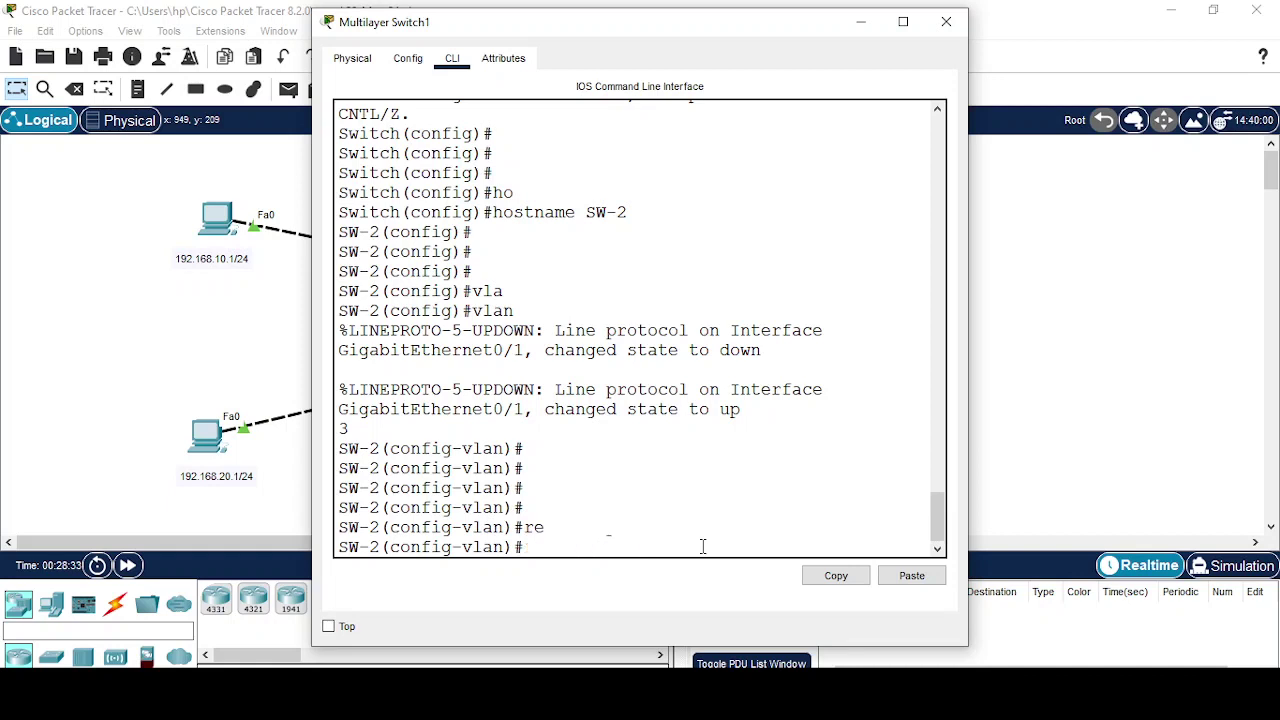
type("exit")
key("Return")
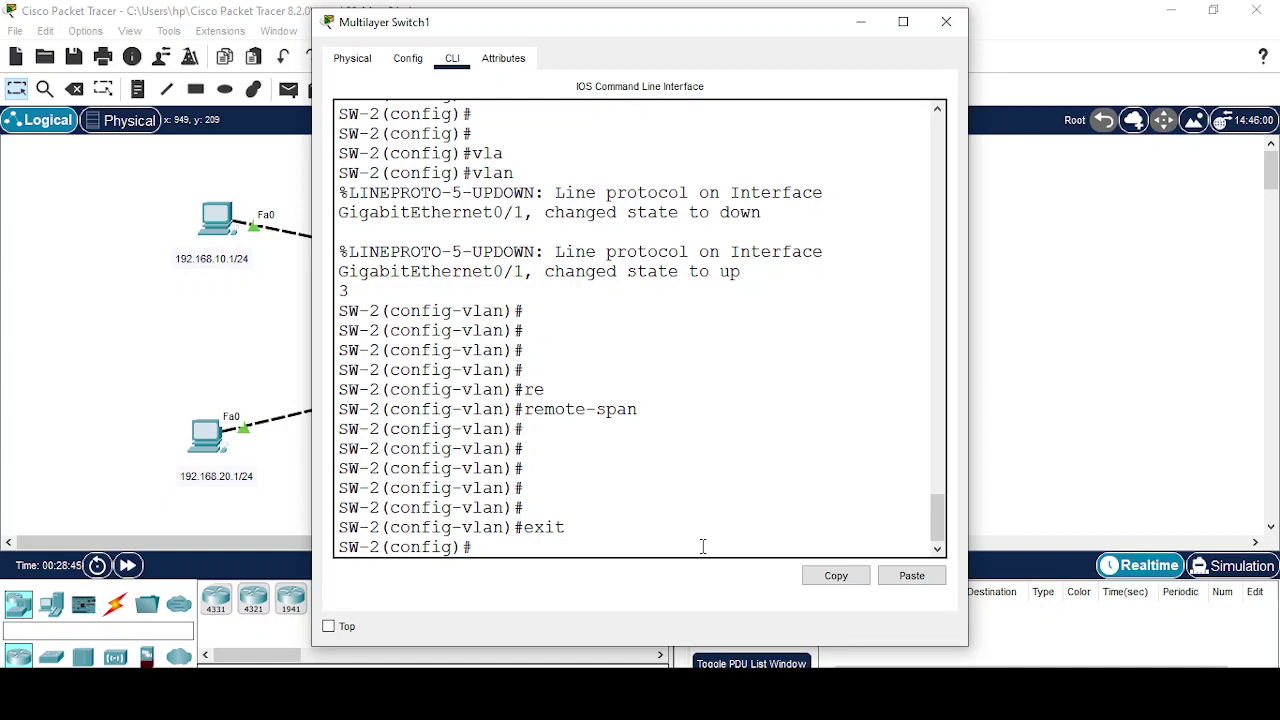
Step: Create VLAN 4 on SW-2
type("vl")
key("Tab")
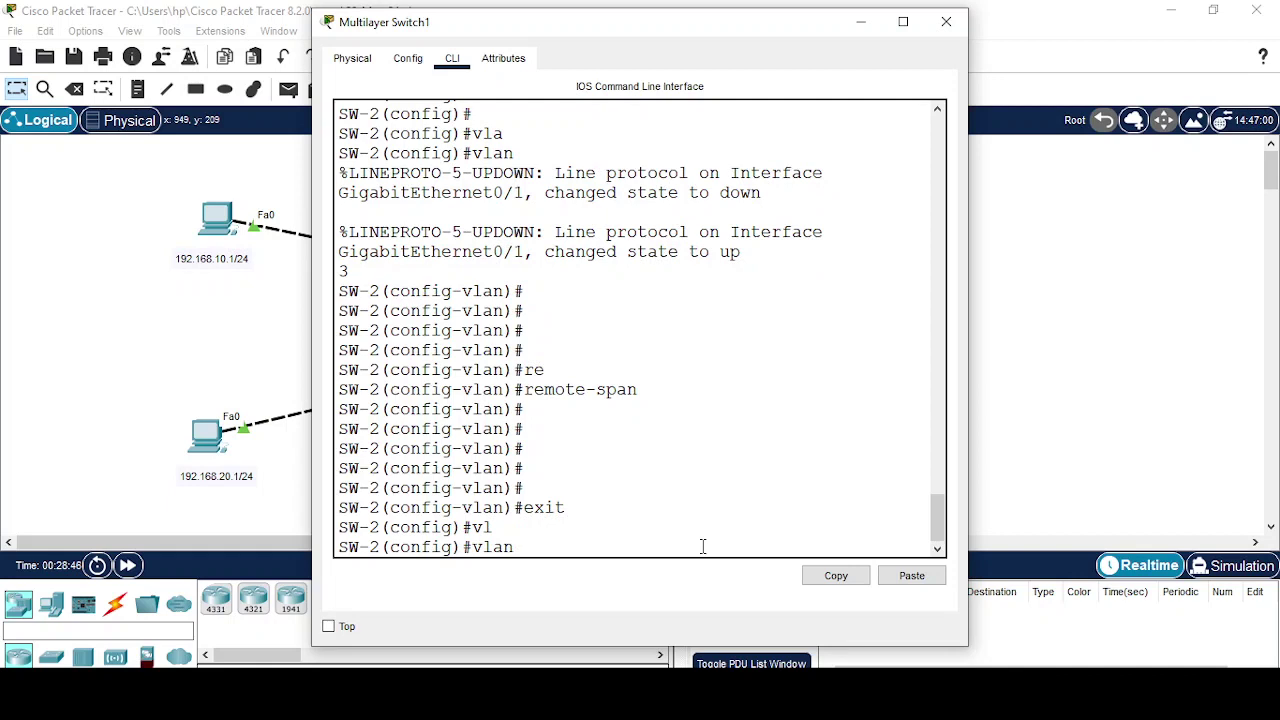
type("4")
key("Return")
key("Return")
key("Return")
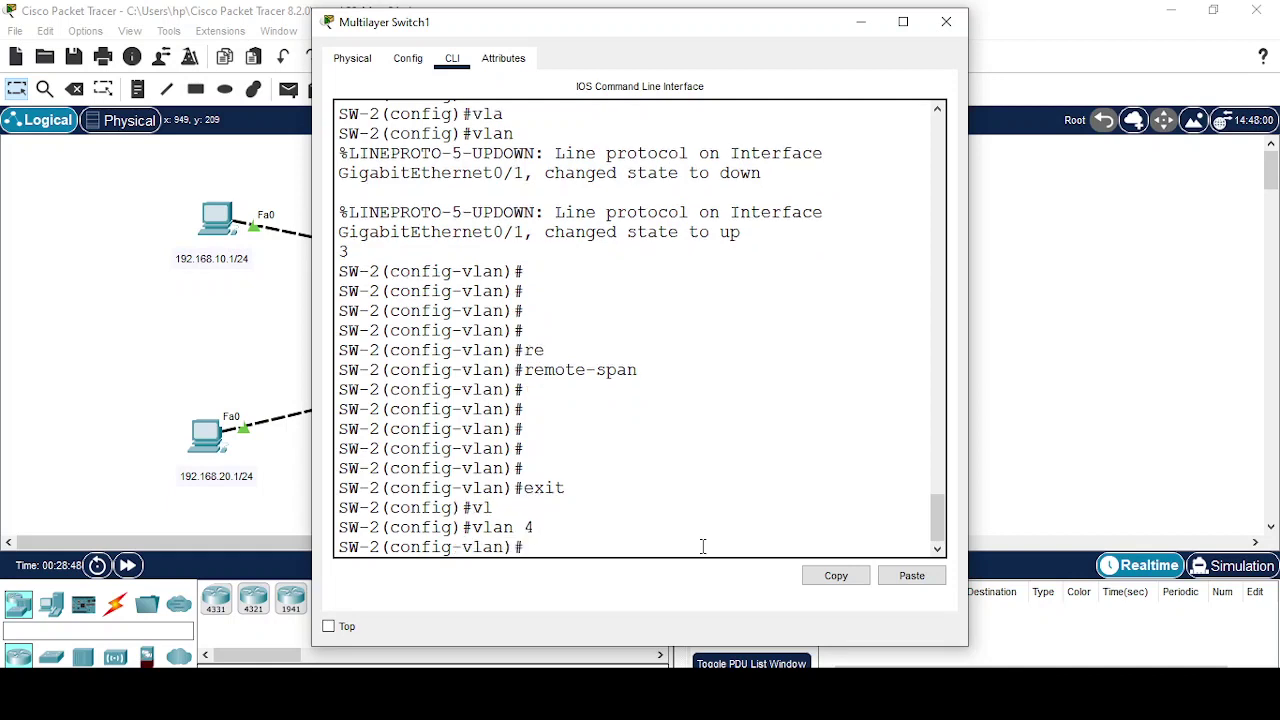
type("e")
key("BackSpace")
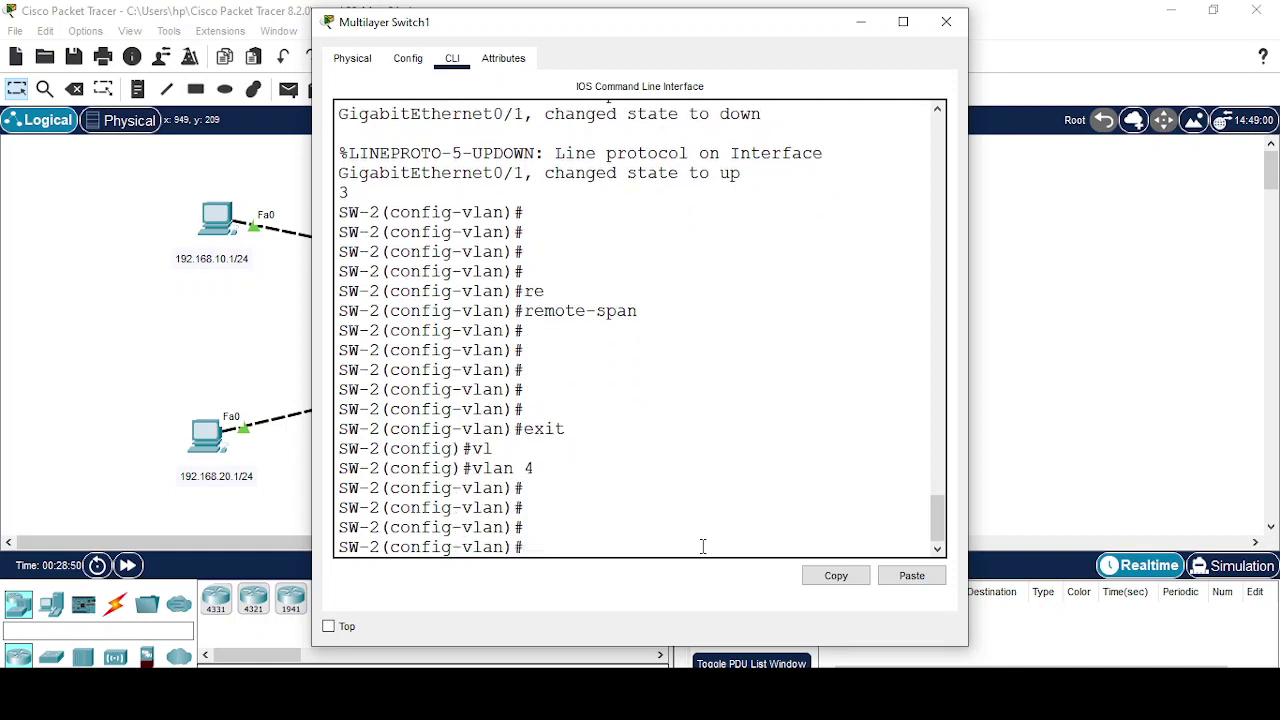
type("monitoring_devo")
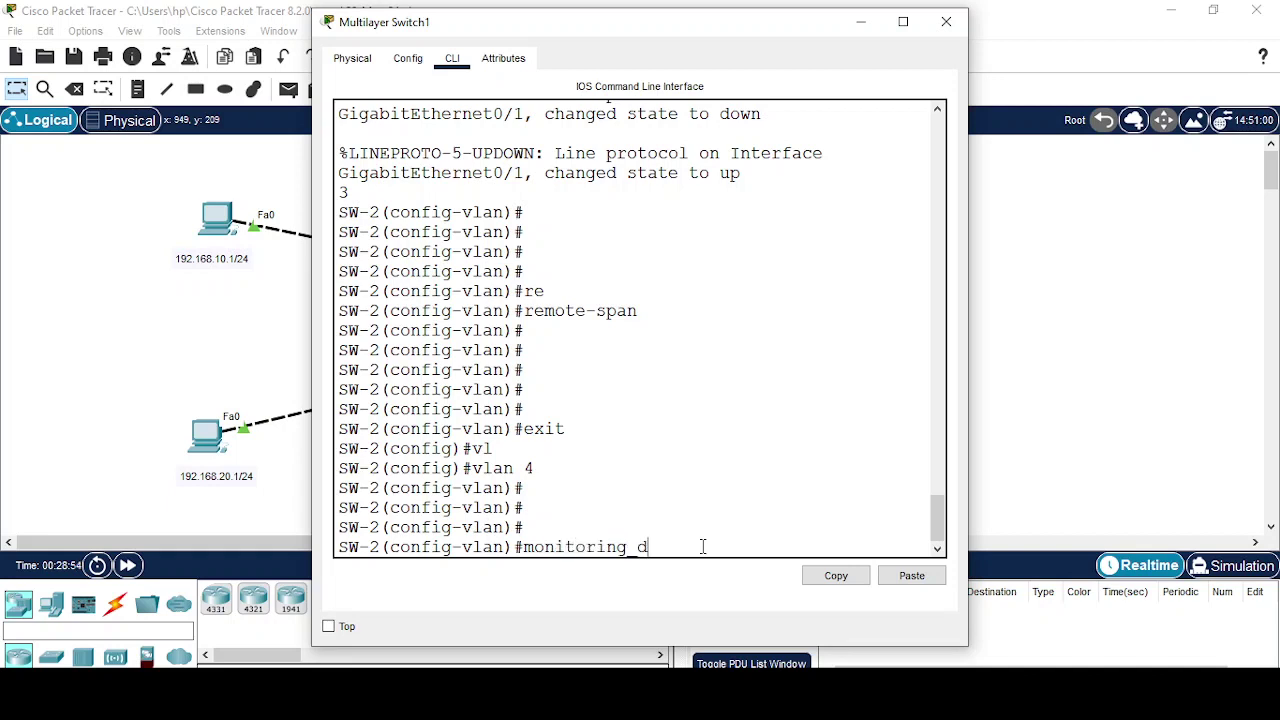
key("BackSpace")
key("BackSpace")
key("BackSpace")
key("BackSpace")
key("BackSpace")
key("BackSpace")
key("BackSpace")
key("BackSpace")
key("BackSpace")
key("BackSpace")
key("BackSpace")
key("BackSpace")
key("BackSpace")
key("BackSpace")
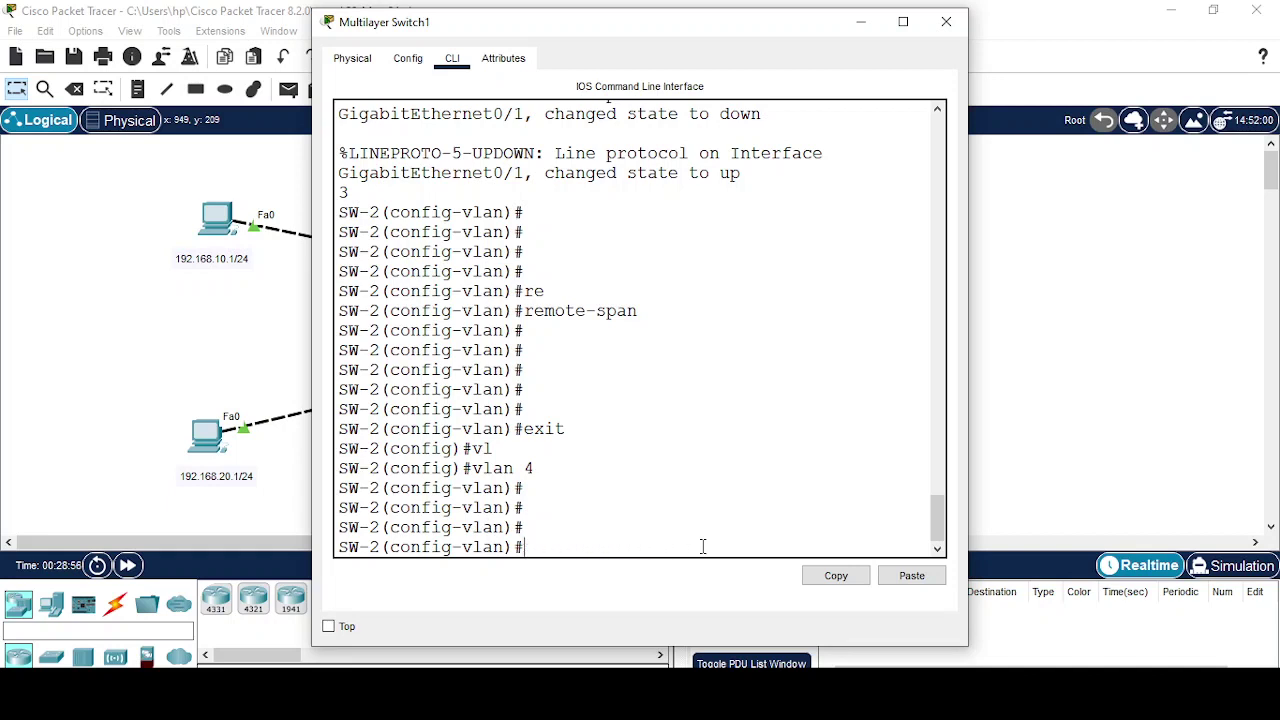
Step: Name VLAN 4 monitoring_devie and return to global configuration mode on SW-2
type("nam")
key("Tab")
type("moni")
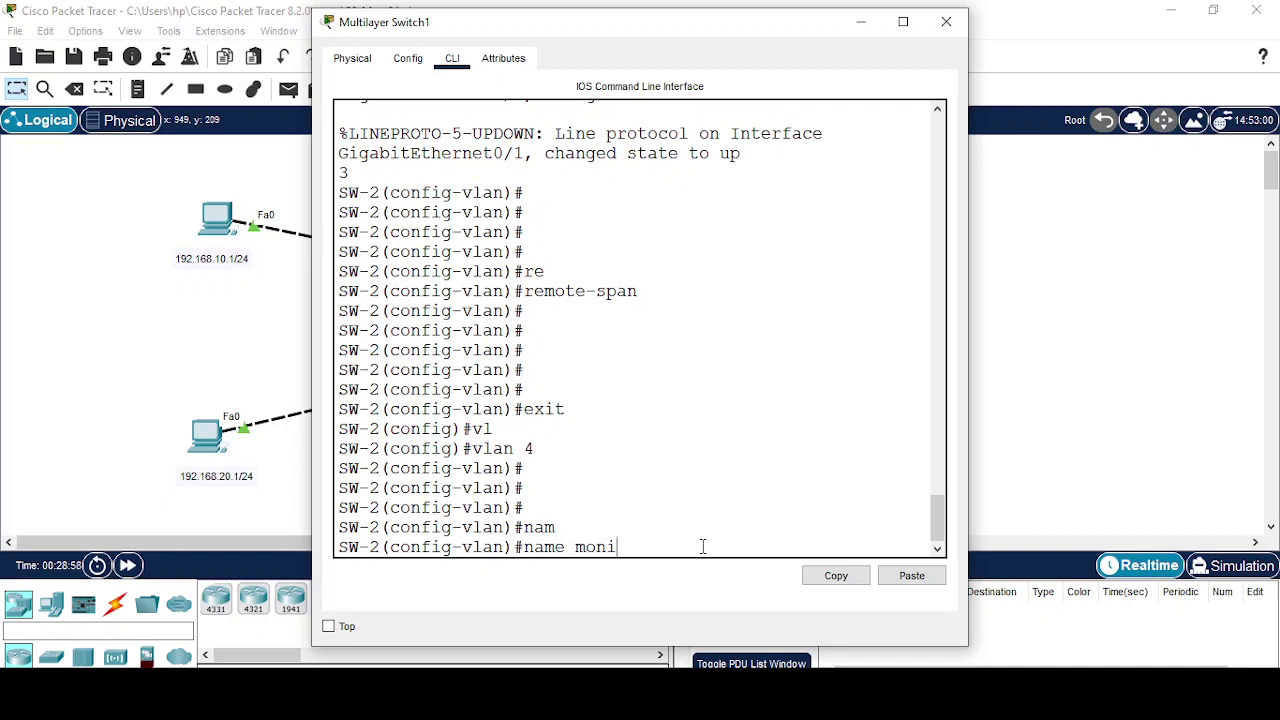
type("toring_devie")
key("Return")
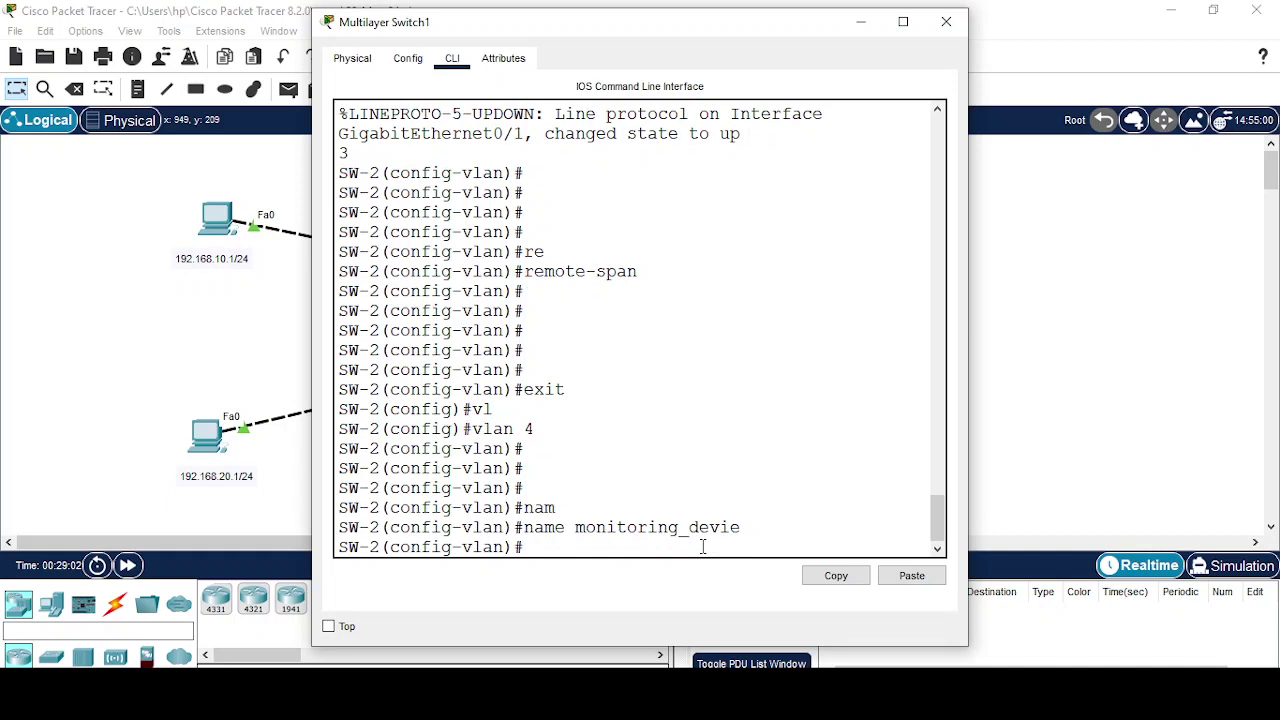
key("Return")
key("Return")
key("Return")
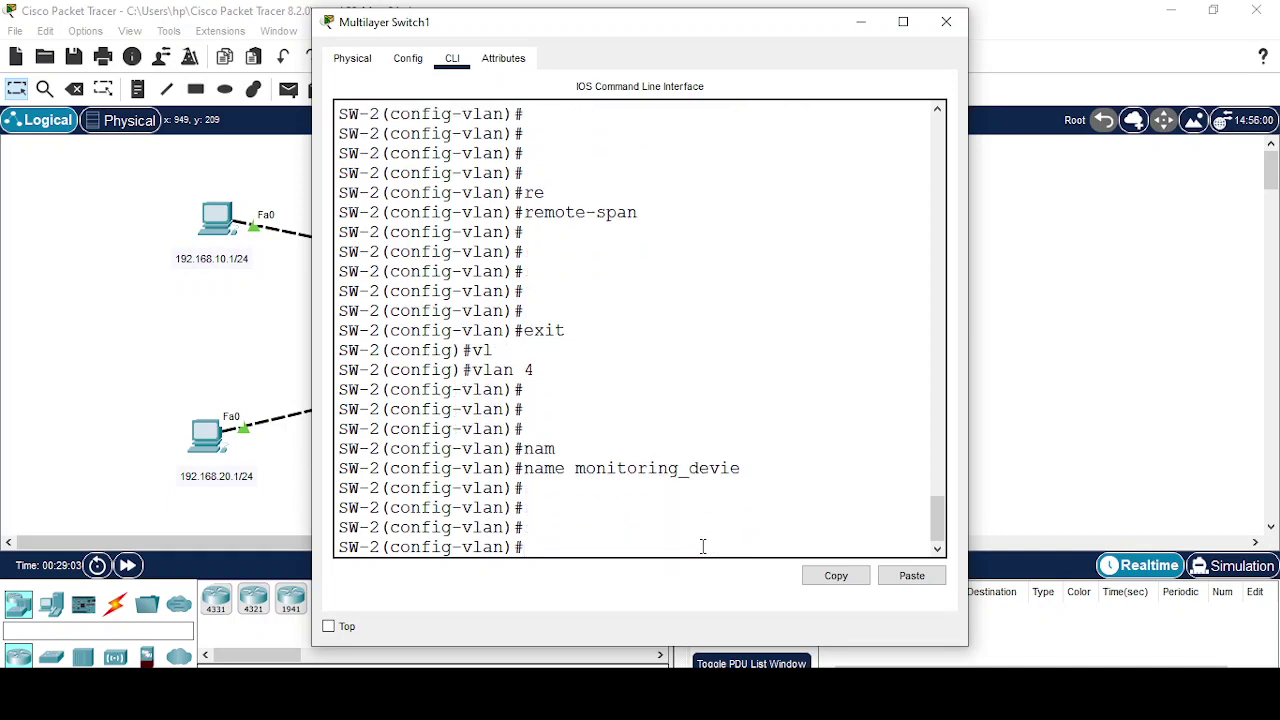
type("exit")
key("Return")
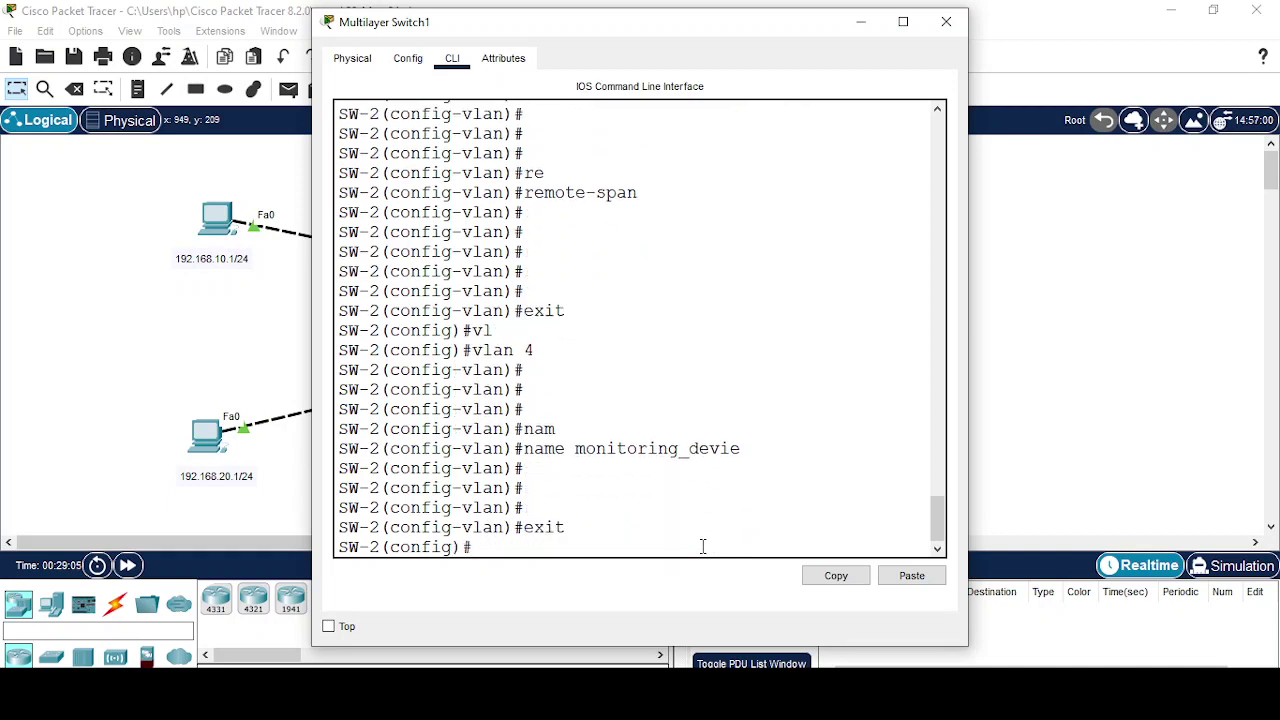
key("Return")
key("Return")
key("Return")
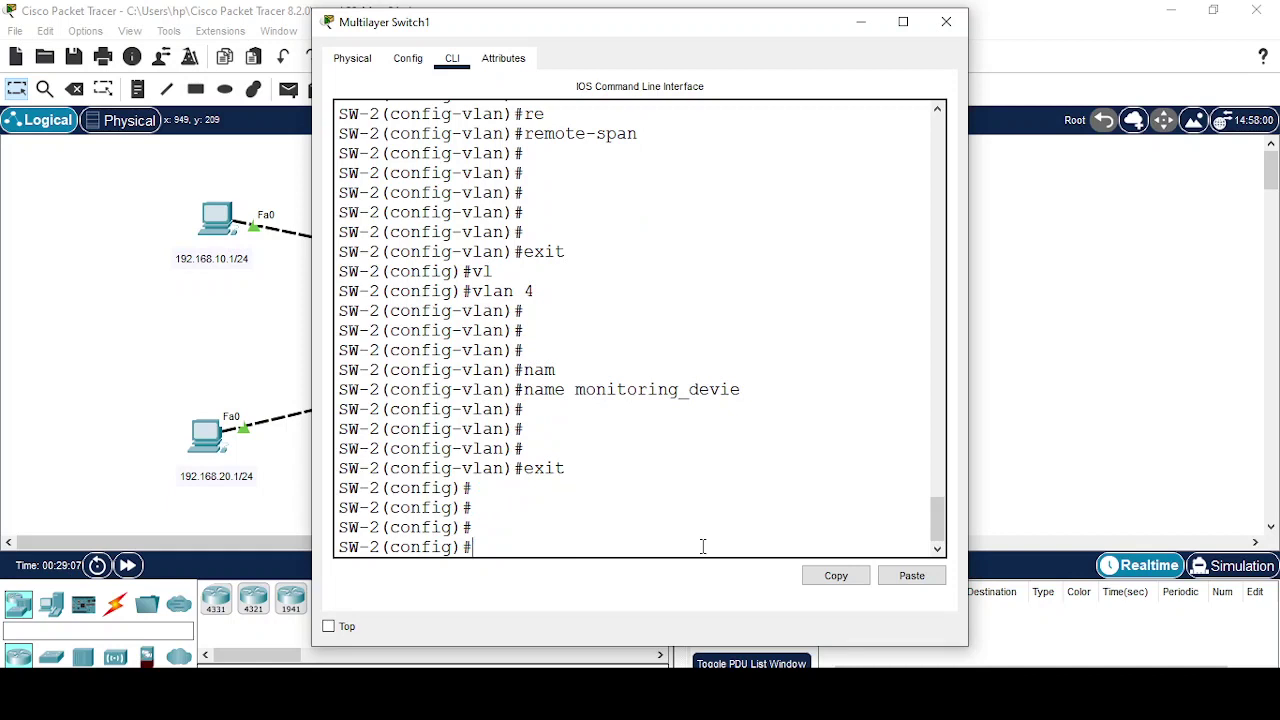
Step: Set the trunk encapsulation of SW-2's gigabitEthernet 0/1 to dot1q
type("inter")
key("Tab")
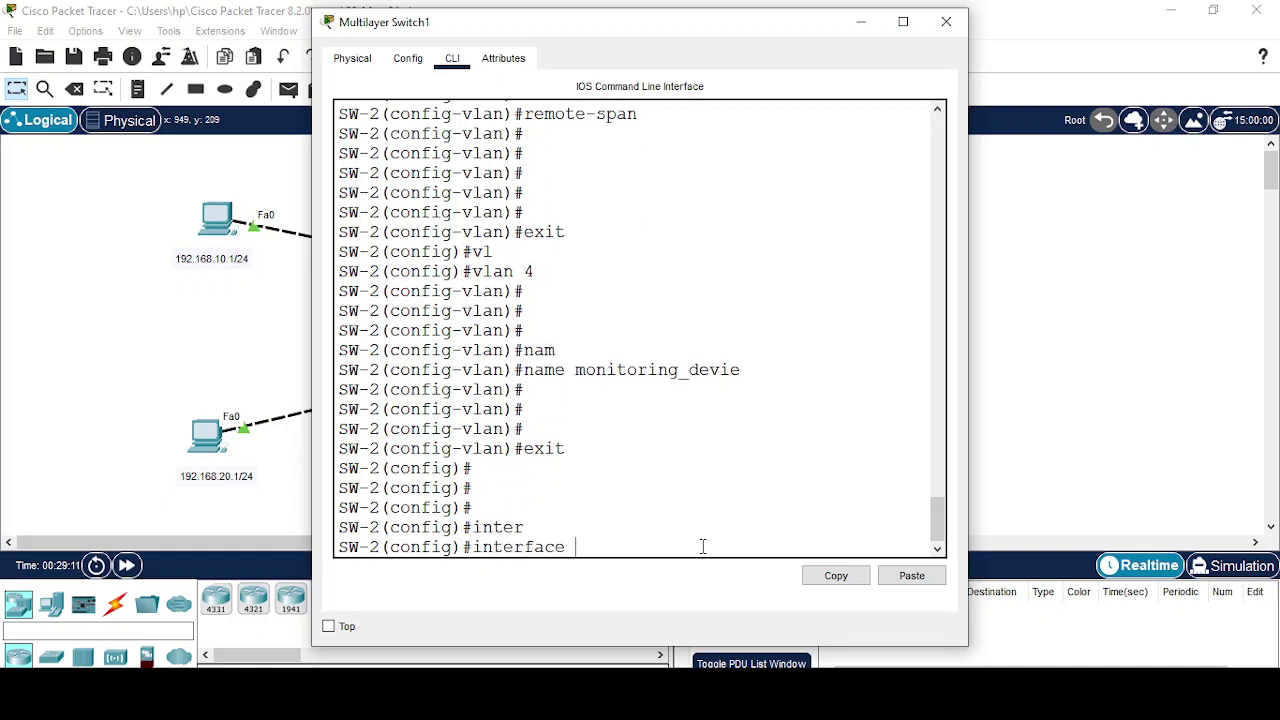
type("gi")
key("Tab")
type("0/1")
key("Return")
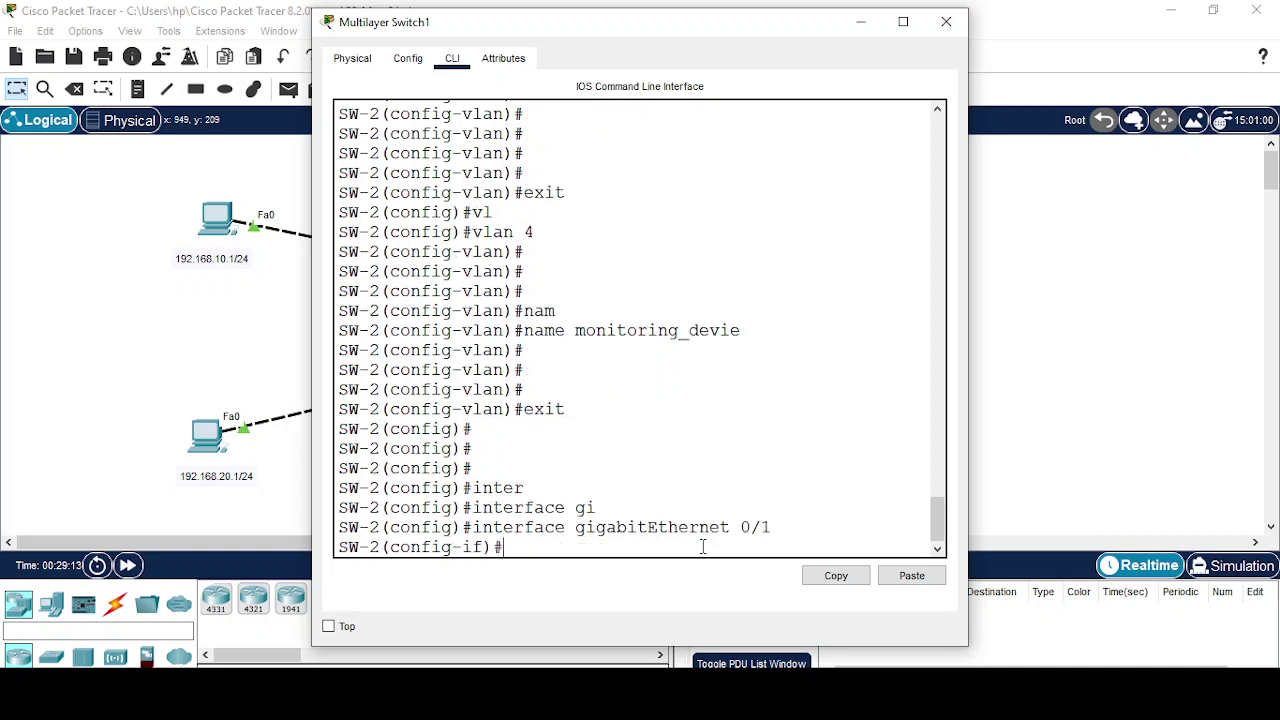
key("Return")
type("sw")
key("Tab")
type("tr")
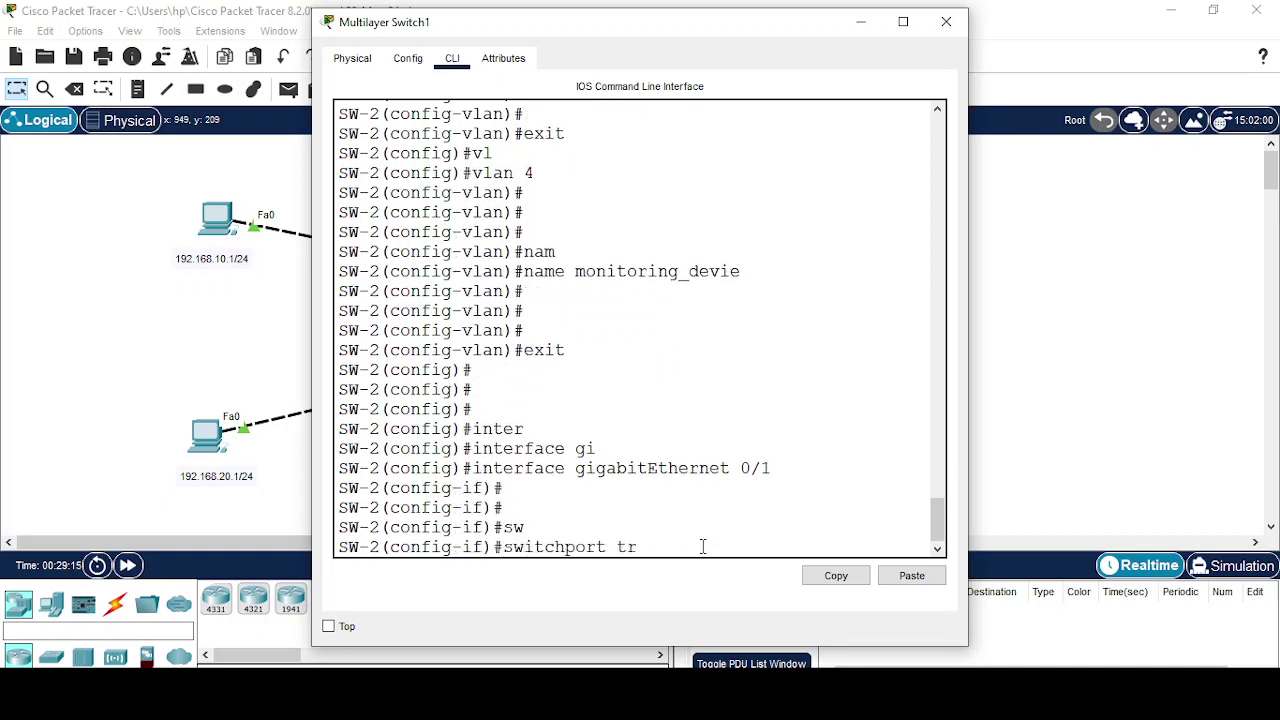
key("Tab")
type("en")
key("Tab")
type("do")
key("Tab")
key("Return")
key("Return")
Step: Set SW-2's gigabitEthernet 0/1 to switchport mode trunk
type("sw")
key("Tab")
type("al")
key("BackSpace")
key("BackSpace")
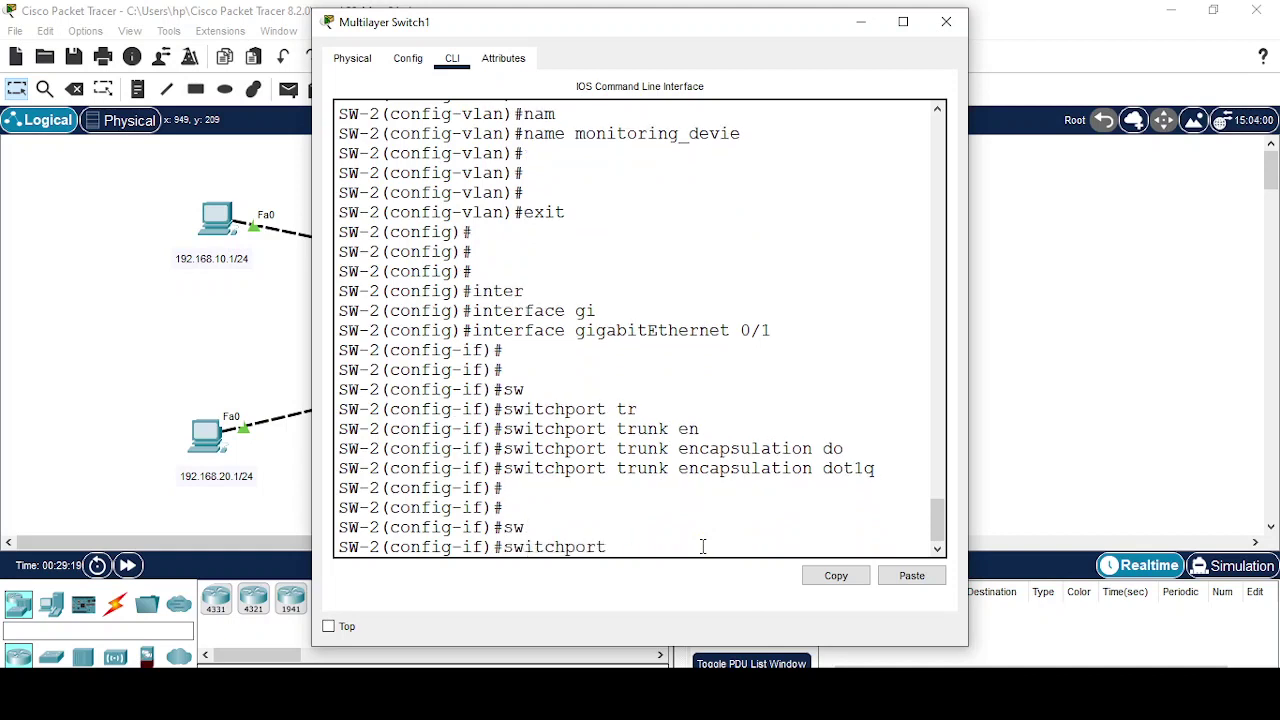
type("tr")
key("Tab")
key("BackSpace")
key("BackSpace")
key("BackSpace")
key("BackSpace")
key("BackSpace")
key("BackSpace")
type("mo")
key("Tab")
type("tr")
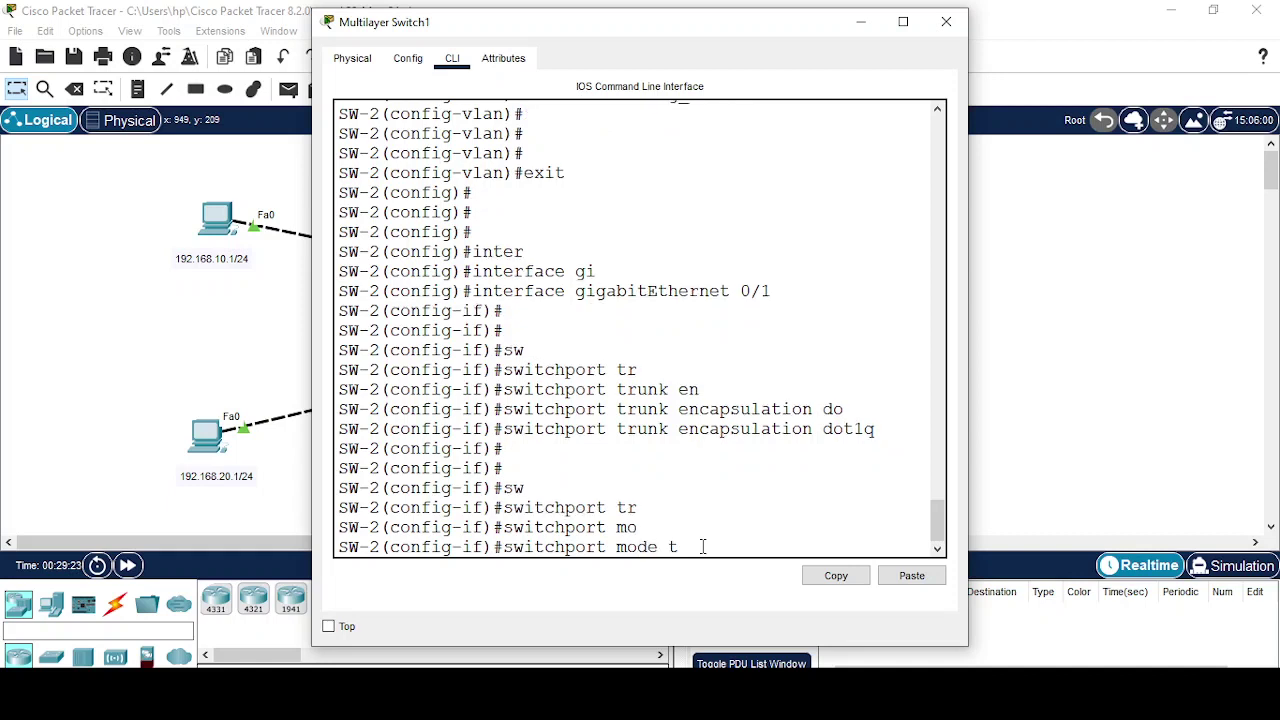
key("Tab")
key("Return")
Step: Restrict the trunk on SW-2's gigabitEthernet 0/1 to allowed VLAN 3 and exit the interface
type("sw")
key("Tab")
type("tr")
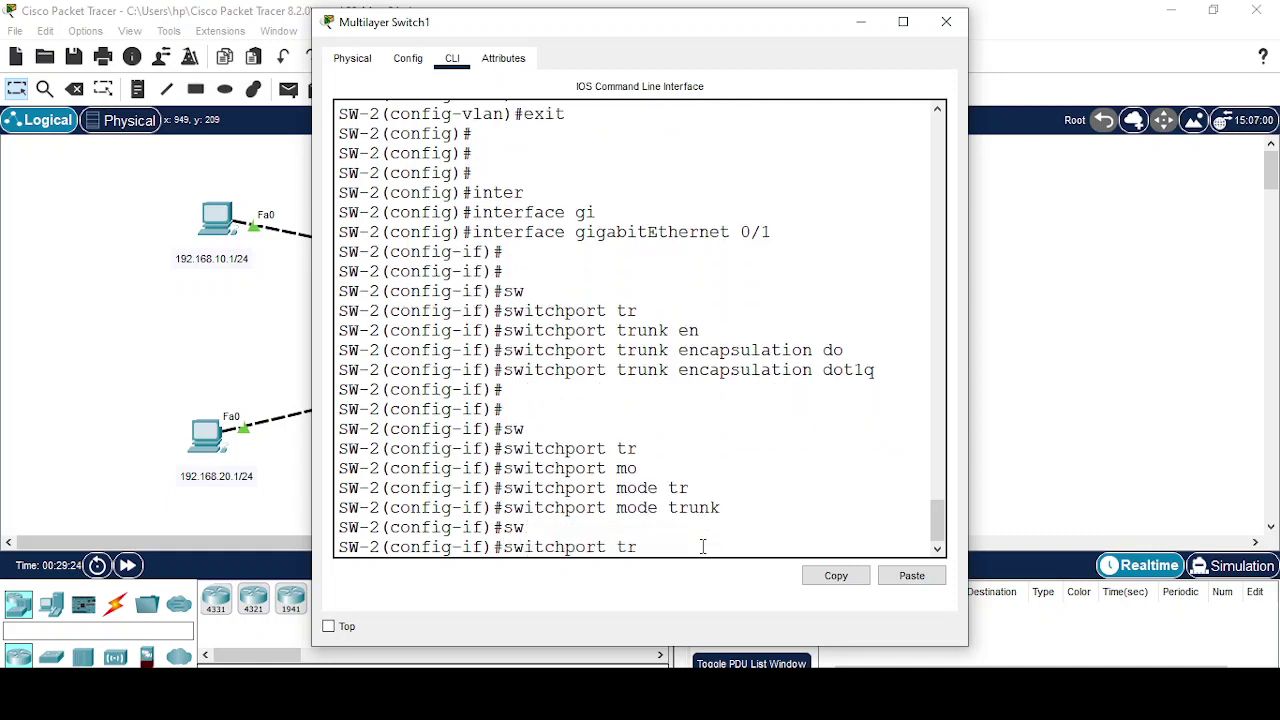
key("Tab")
type("al")
key("Tab")
type("v")
key("Tab")
type("3")
key("Return")
key("Return")
key("Return")
key("Return")
key("Return")
type("exit")
key("Return")
key("Return")
key("Return")
Step: Set SW-2's fastEthernet 0/1 to switchport mode access
type("inter")
key("Tab")
type("f")
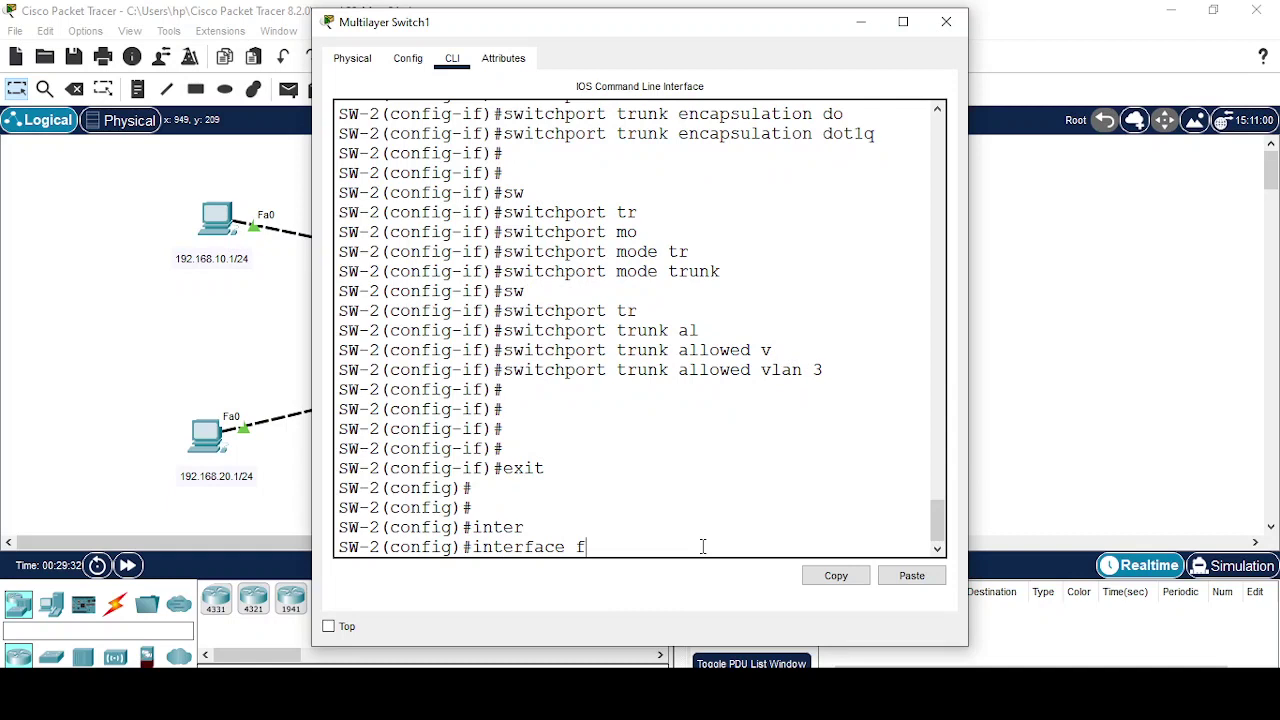
key("Tab")
type("0/1")
key("Return")
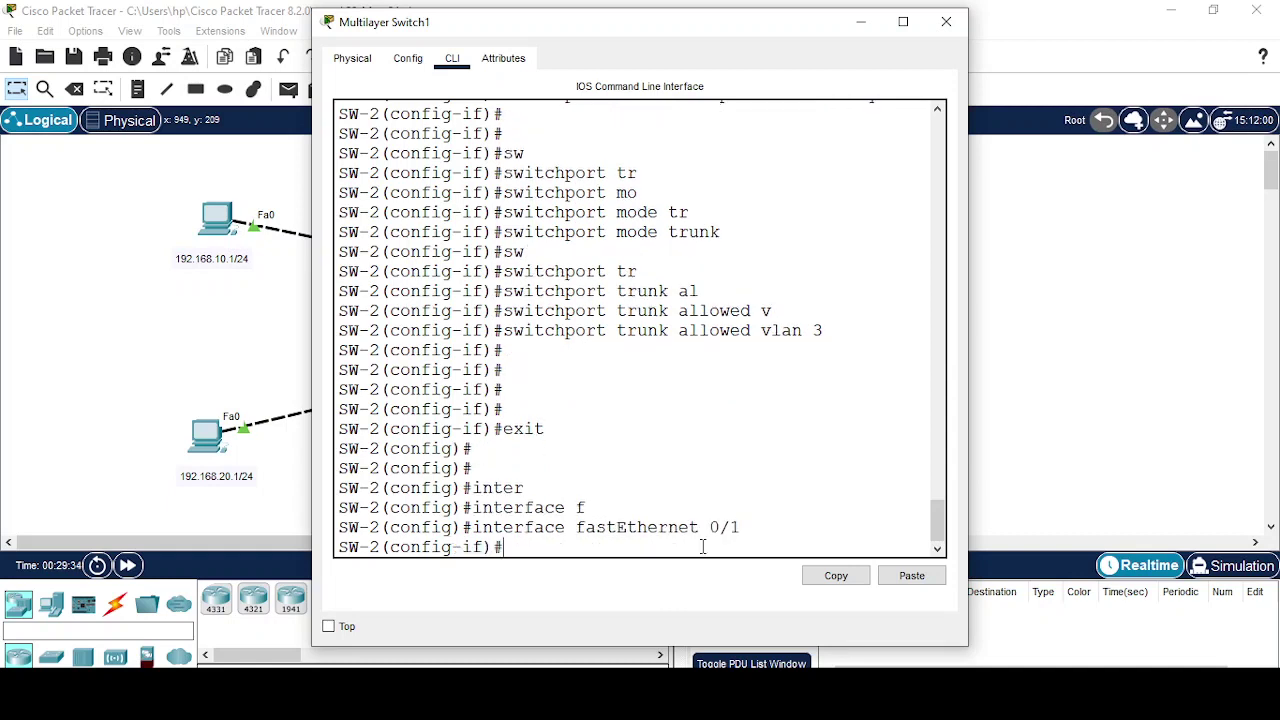
key("Return")
type("sw")
key("Tab")
type("mo")
key("Tab")
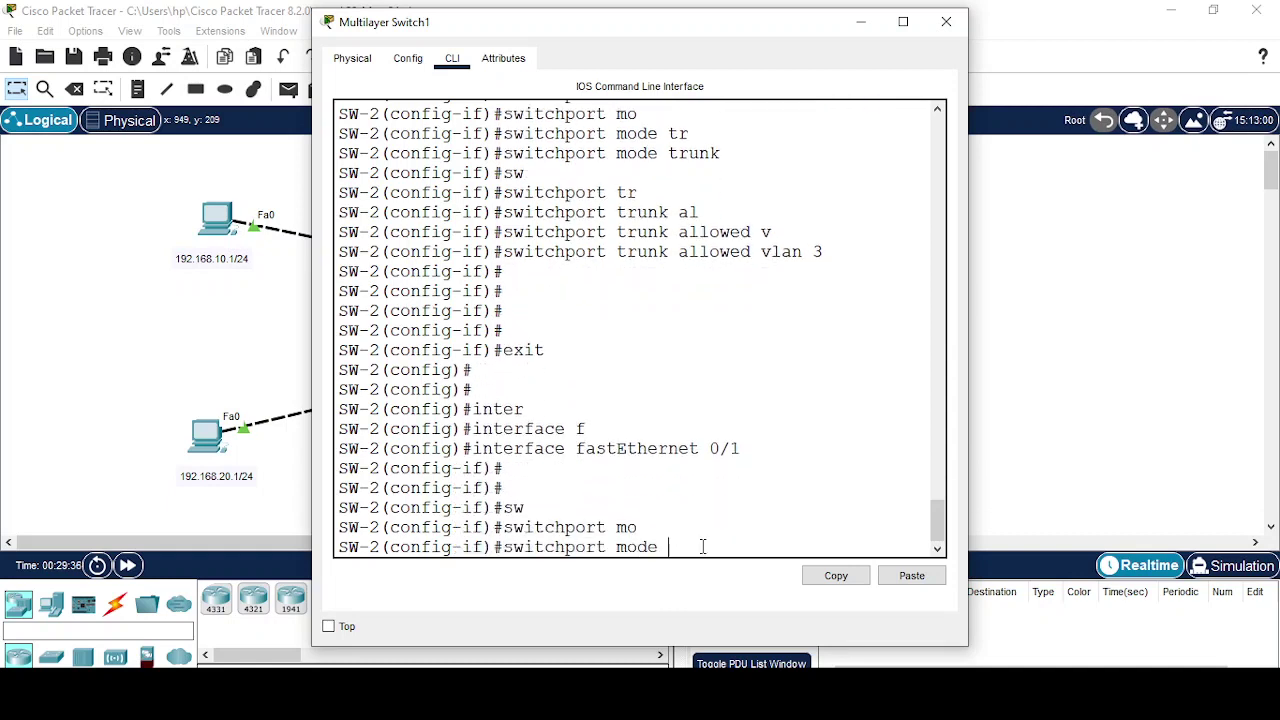
type("ac")
key("Tab")
key("Return")
Step: Assign SW-2's fastEthernet 0/1 to access VLAN 4
type("sw")
key("Tab")
type("ac")
key("Tab")
type("v")
key("Tab")
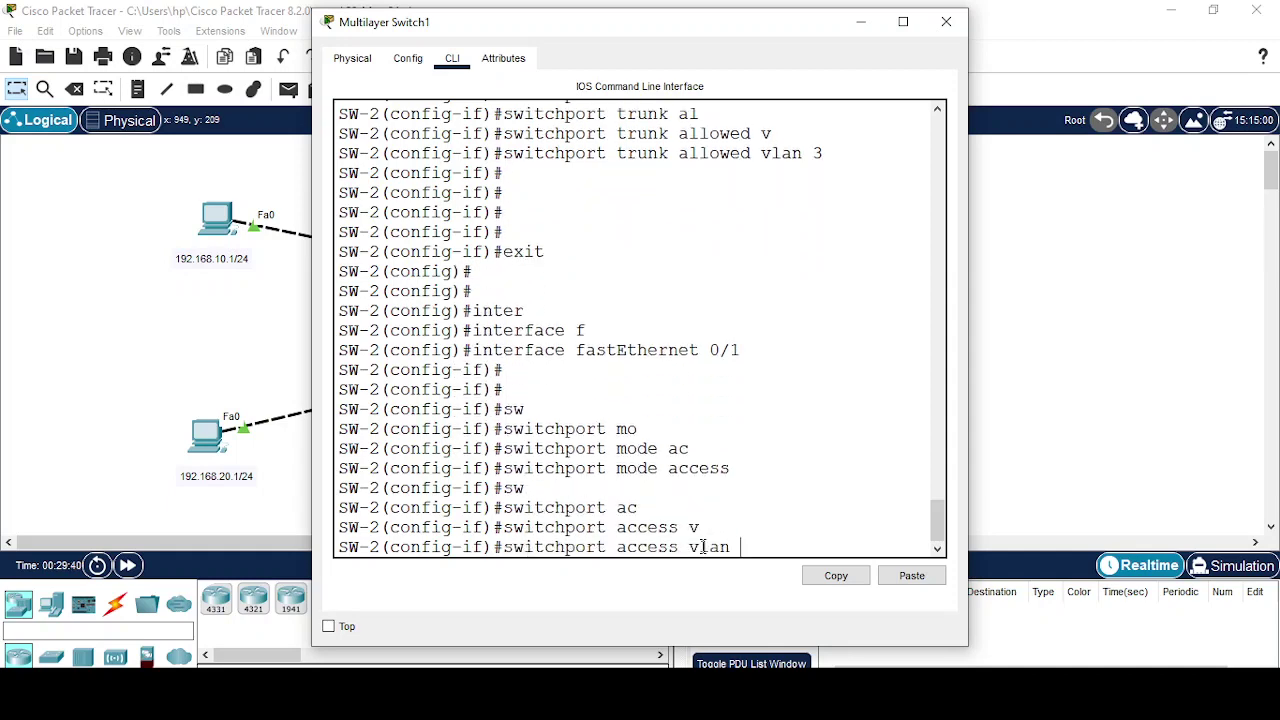
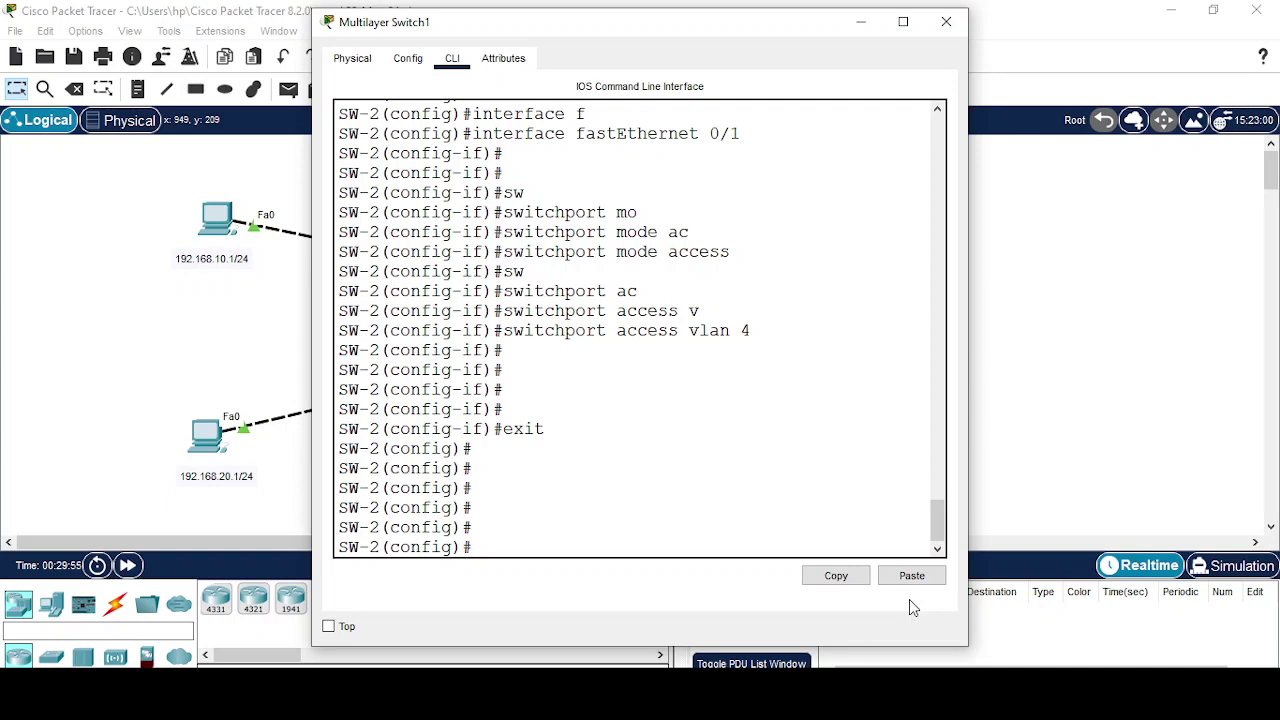
Step: Configure monitor session 2 on SW-2 with remote VLAN 3 as its source
type("mon")
key("Tab")
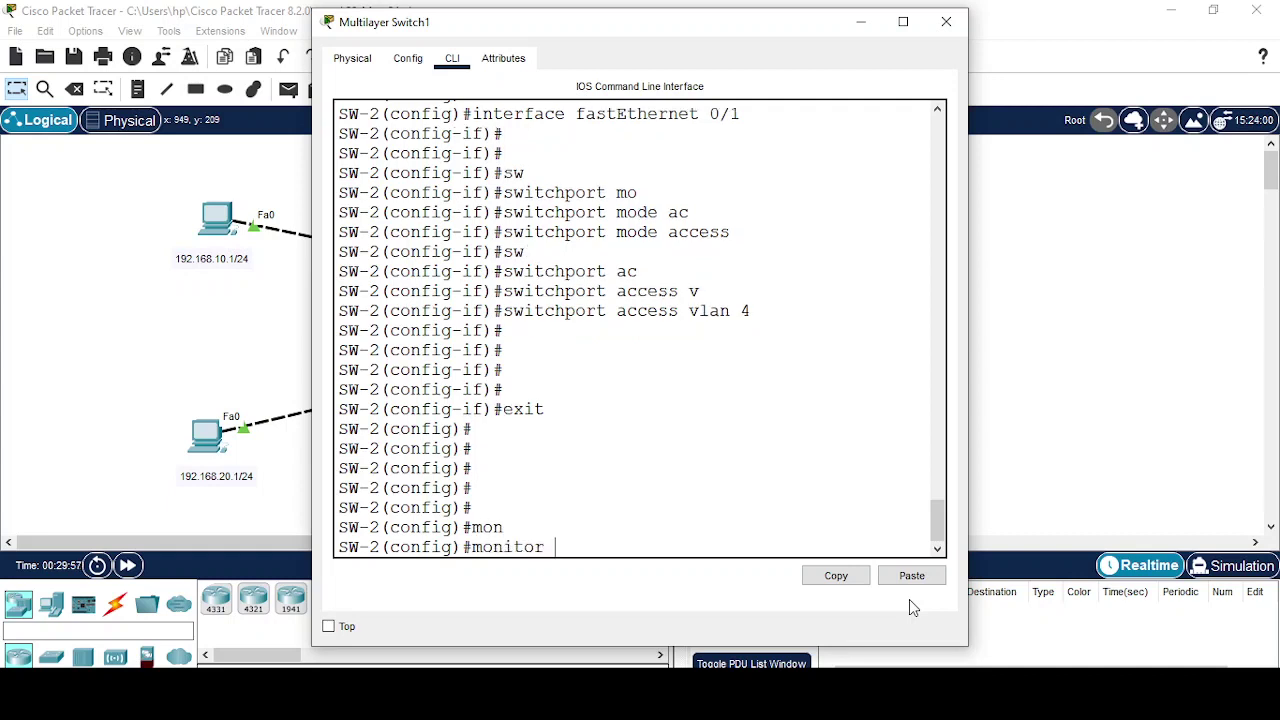
type("se")
key("Tab")
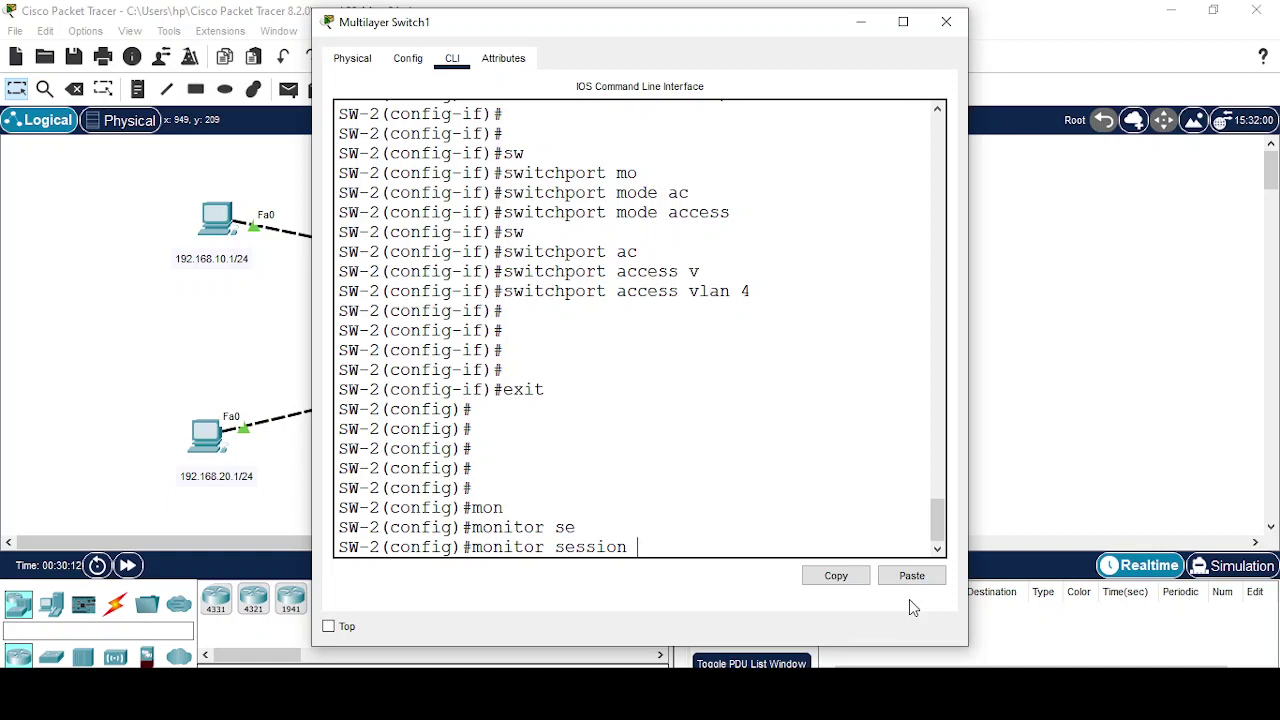
type("2")
type(" s")
type("ou")
key("Tab")
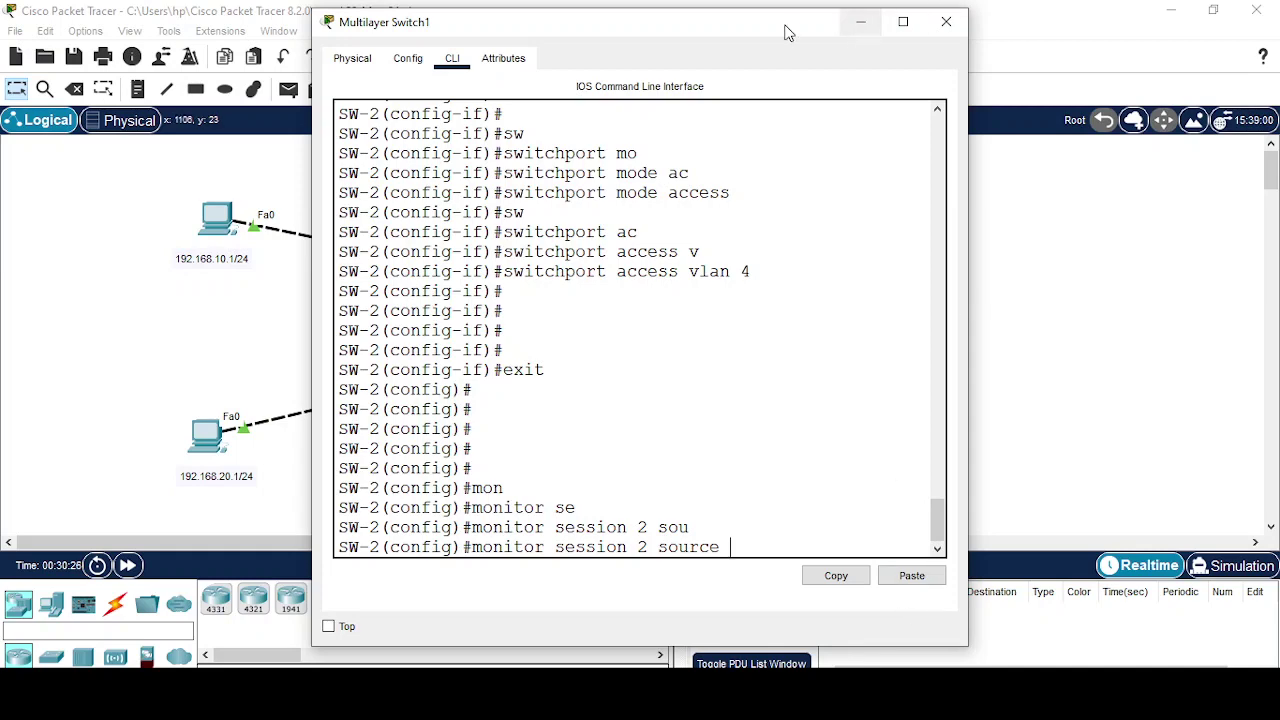
left_click_drag(790, 28, 869, 423)
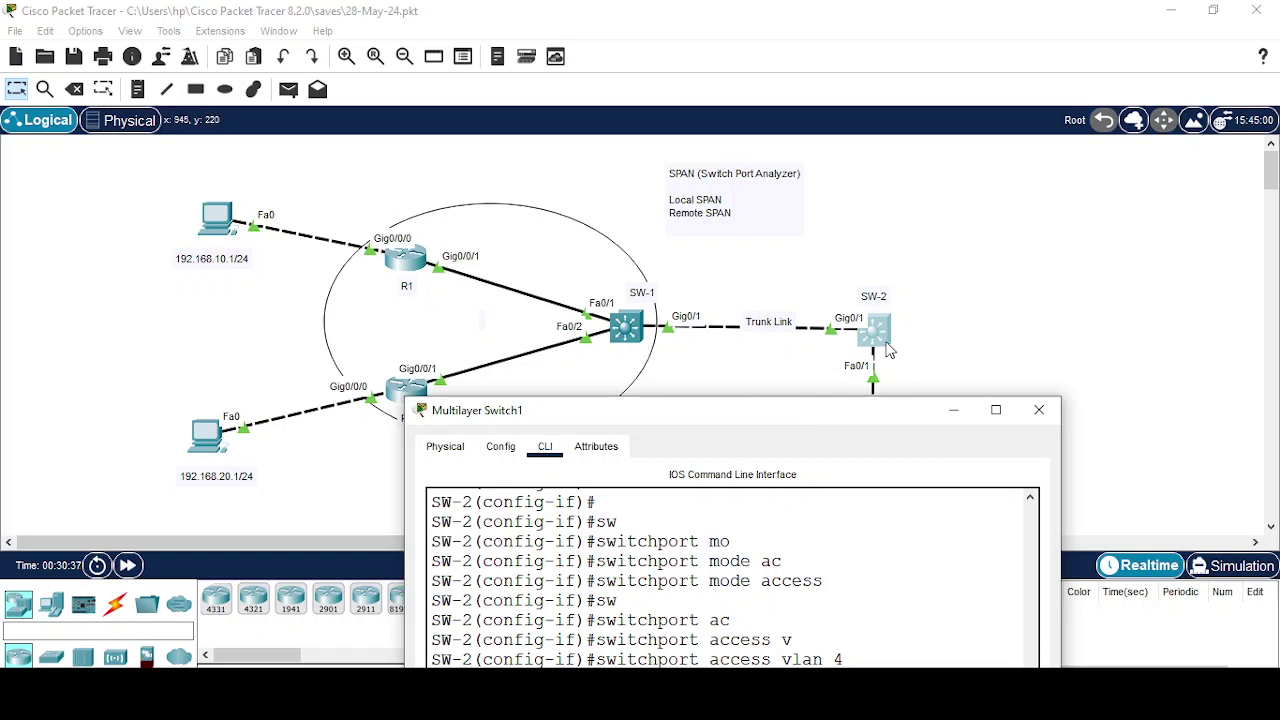
left_click_drag(824, 420, 799, 106)
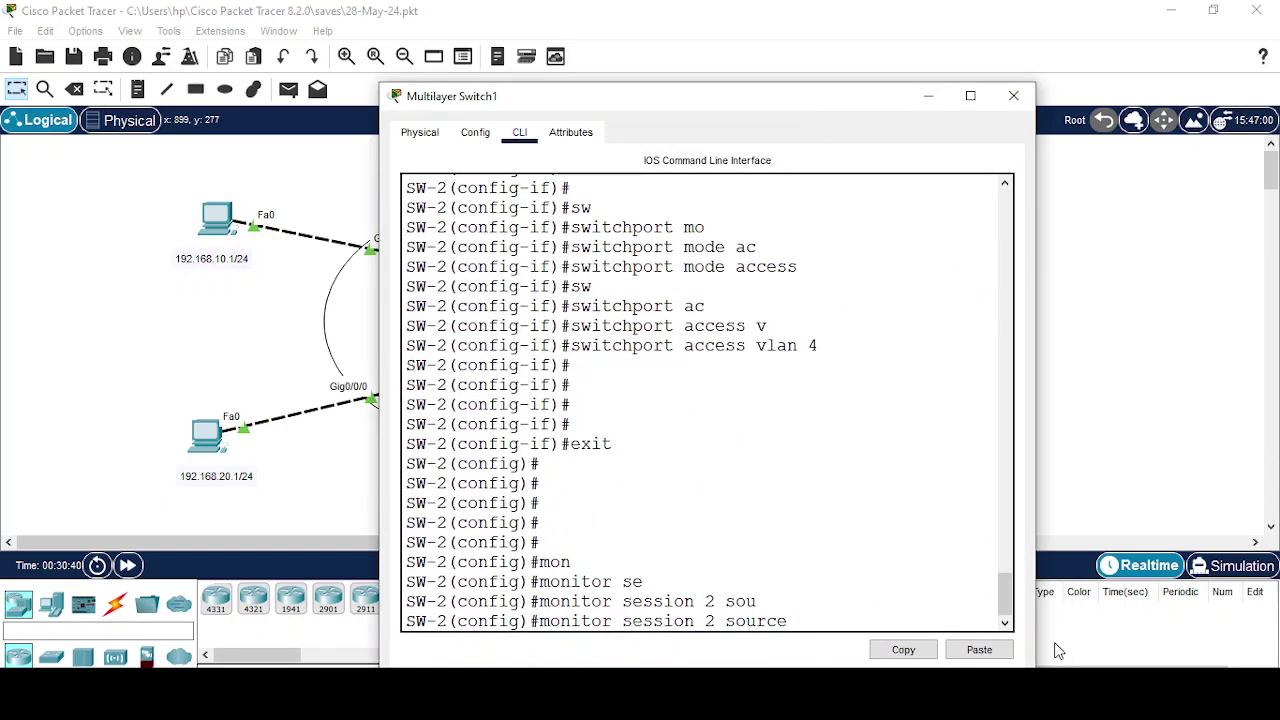
type("re")
key("Tab")
type("v")
key("Tab")
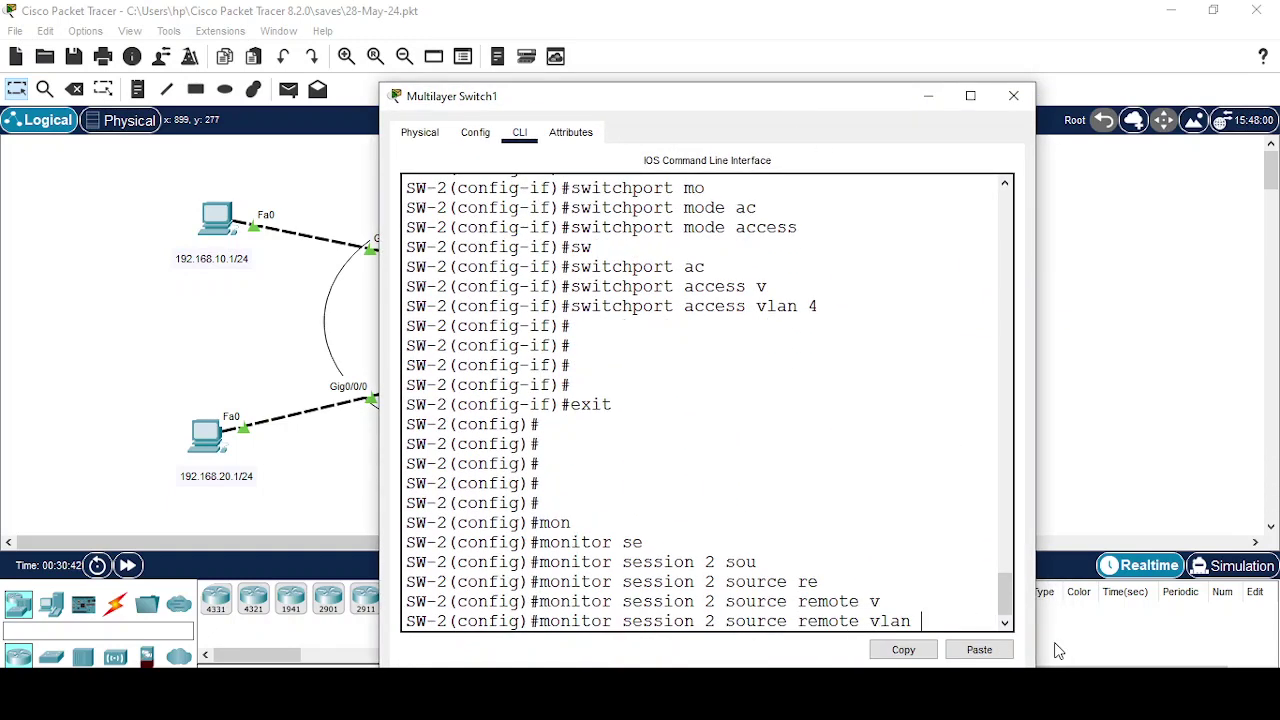
type("3")
key("Return")
key("Return")
key("Return")
key("Return")
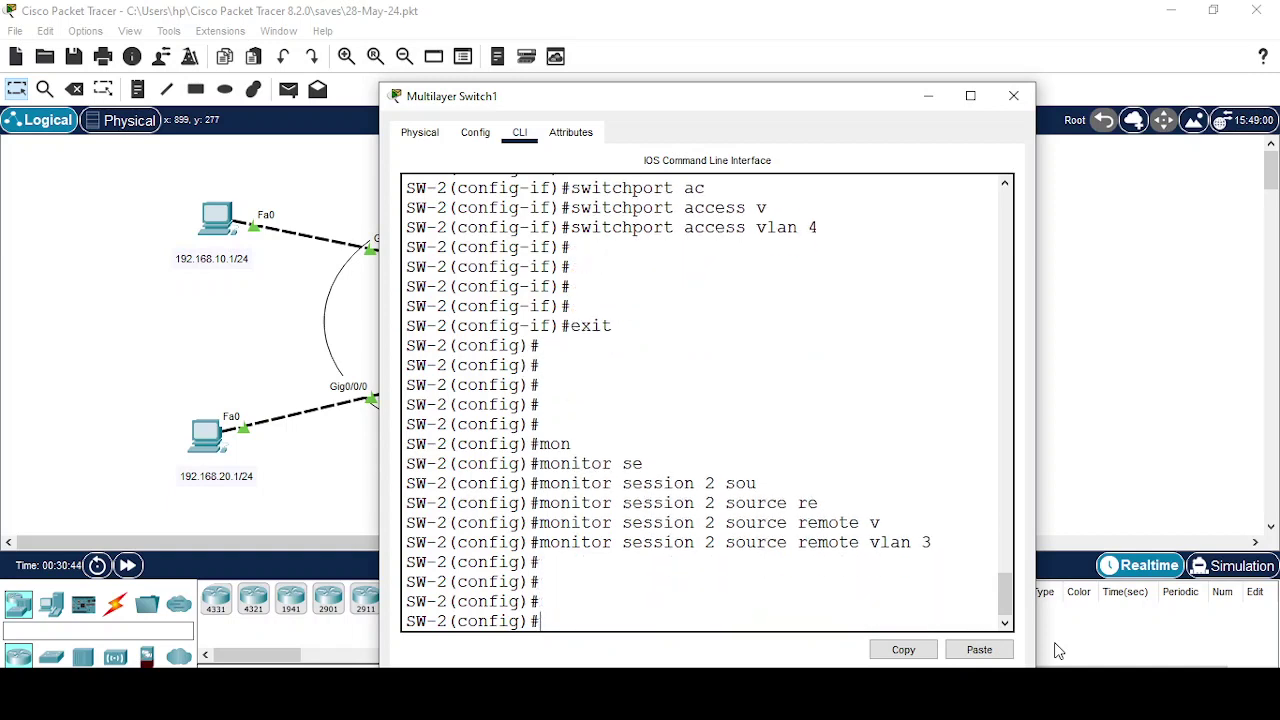
Step: Configure monitor session 2 on SW-2 with interface fastEthernet 0/1 as its destination and put the switch window away
type("mo")
key("Tab")
type("se")
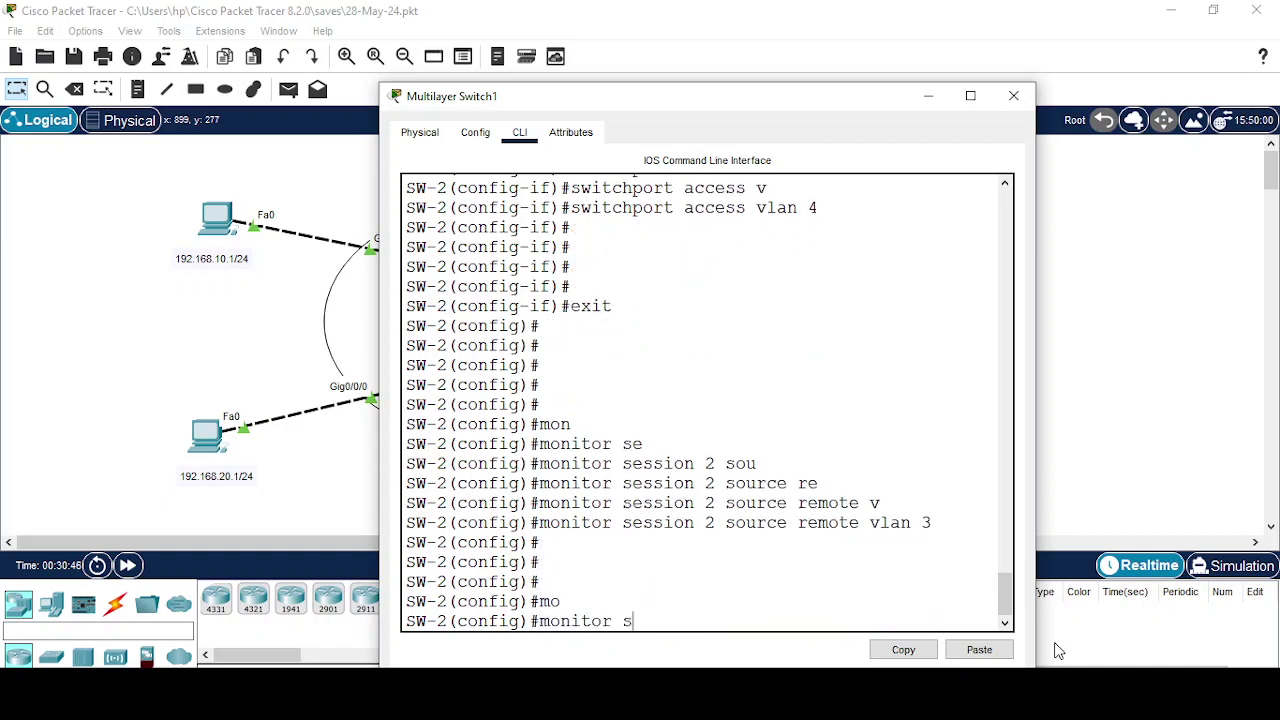
key("Tab")
type("2 de")
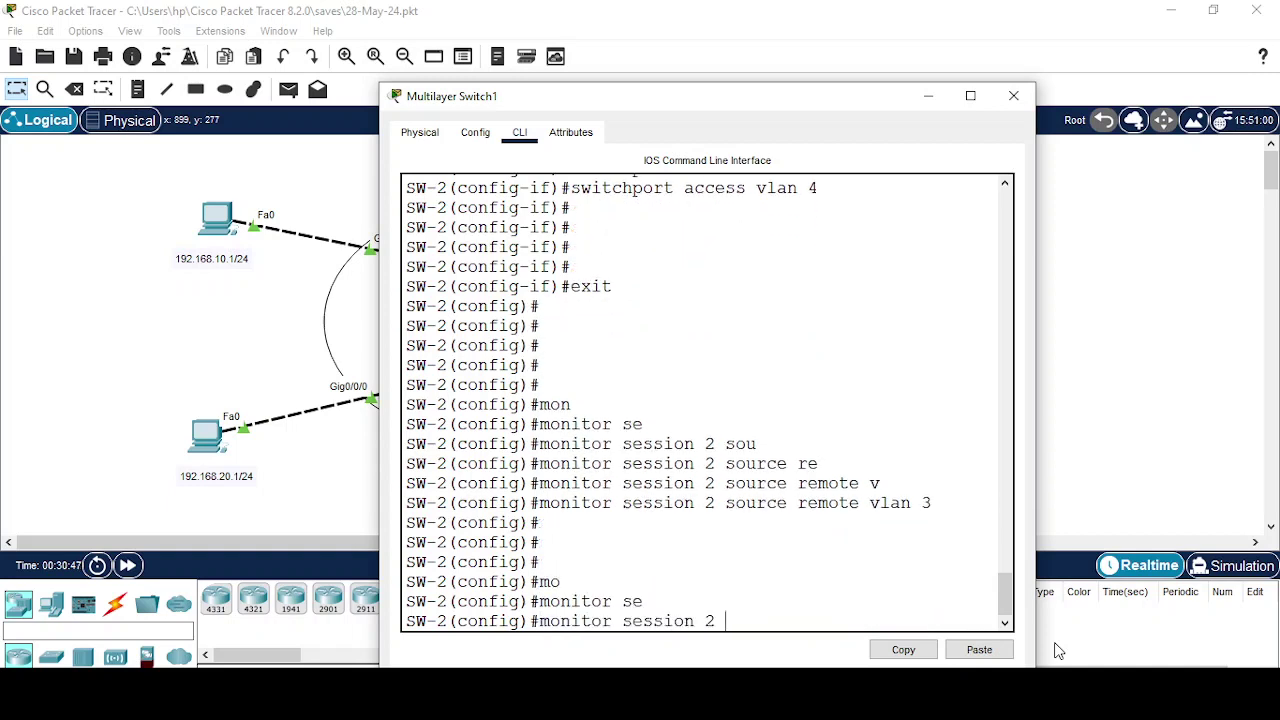
key("Tab")
type("inter")
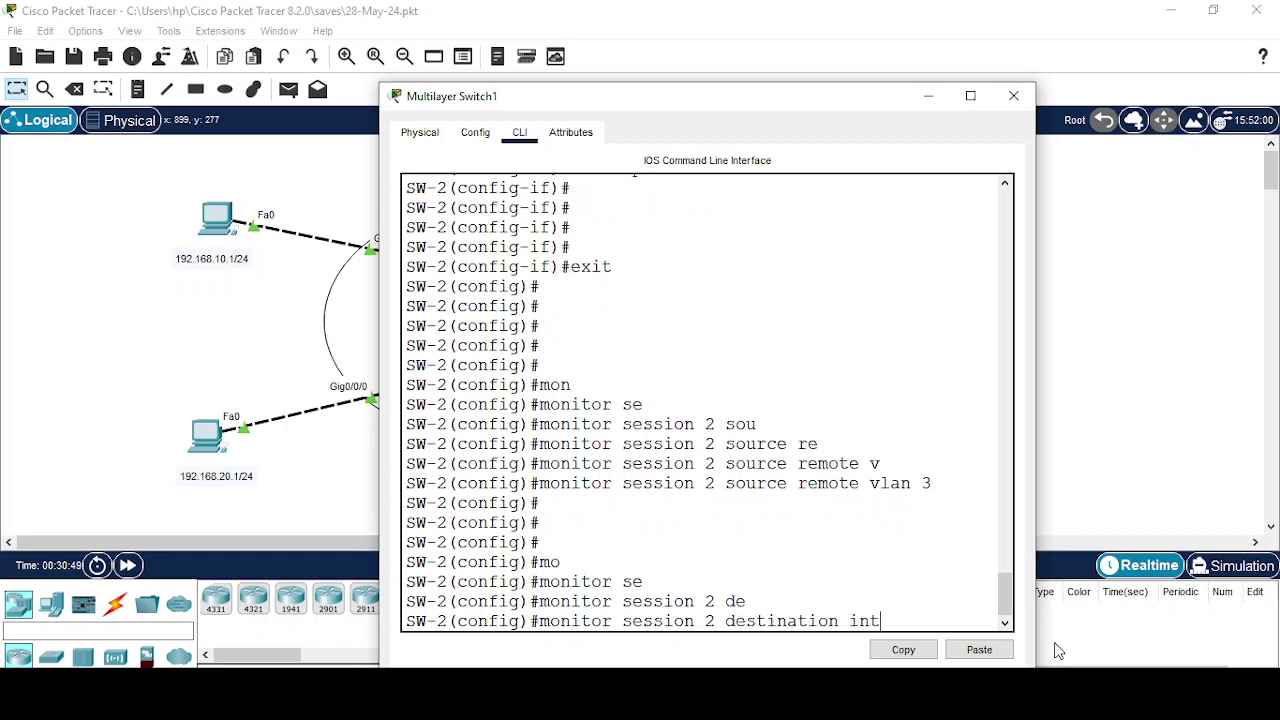
key("Tab")
type("f")
key("Tab")
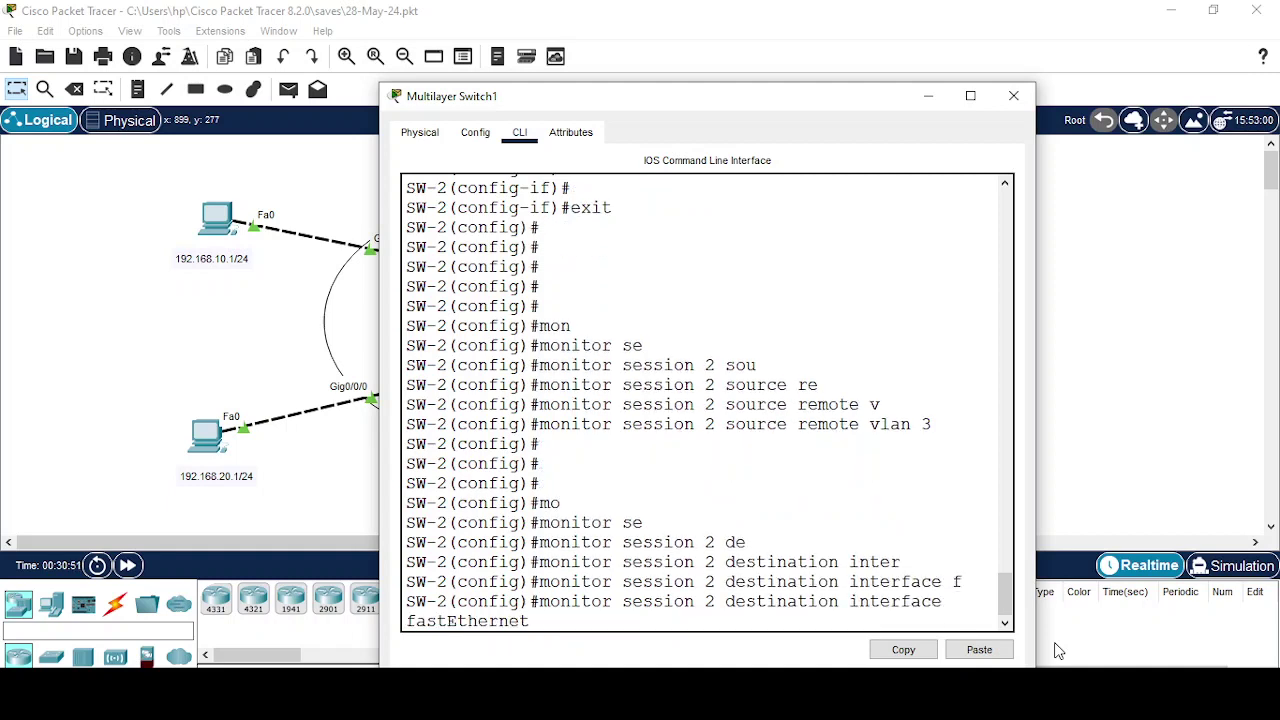
type("0/1")
key("Return")
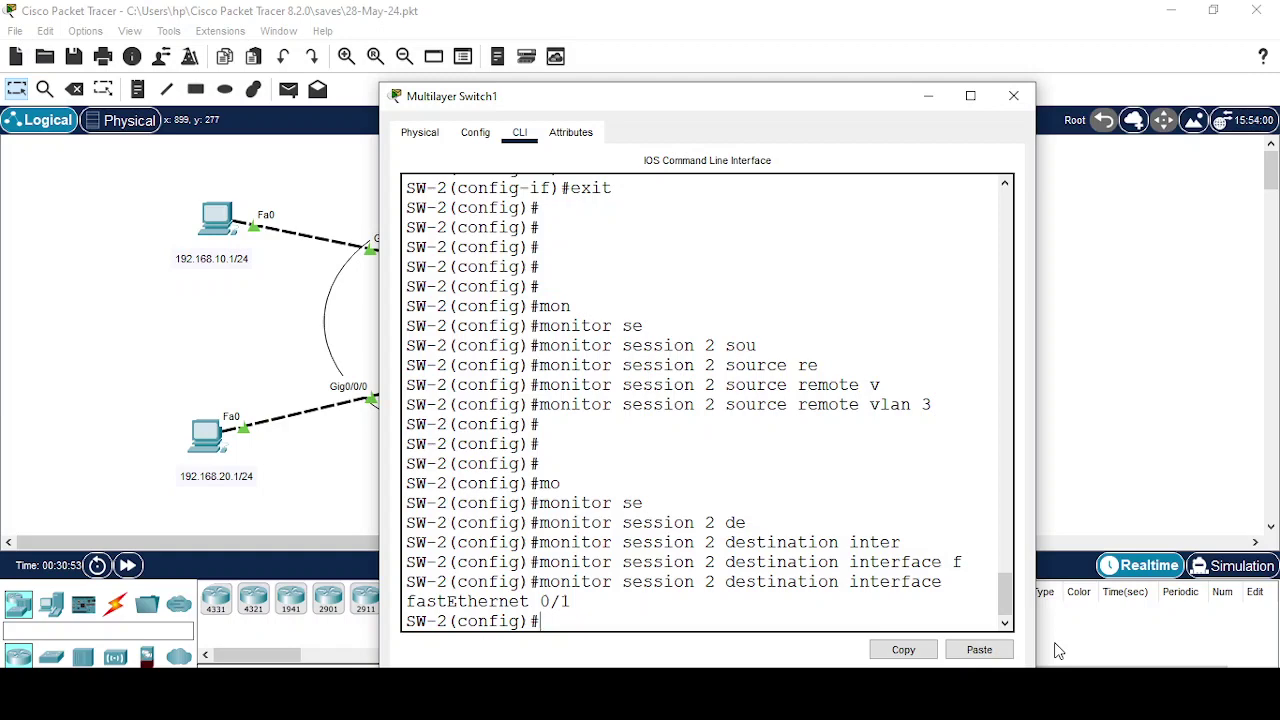
left_click(928, 95)
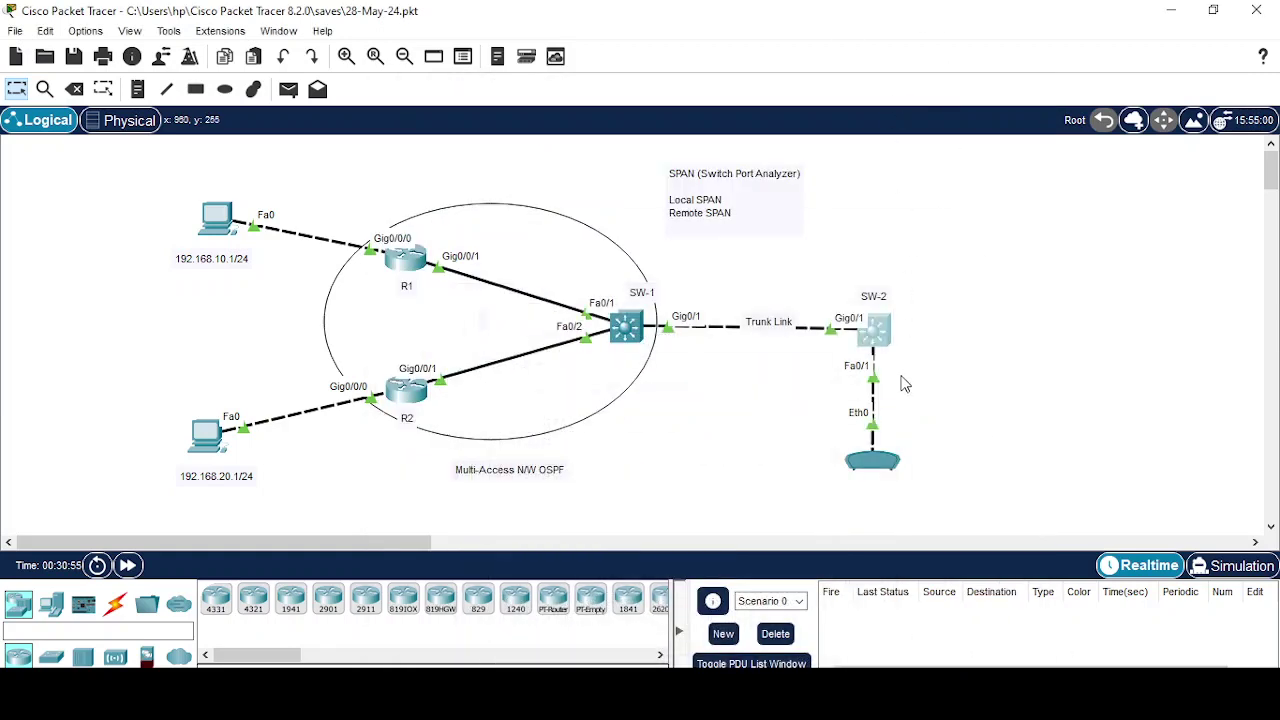
Step: Open the sniffer connected to SW-2, switch its service off and clear the captured packets, with its window maximized
left_click(883, 477)
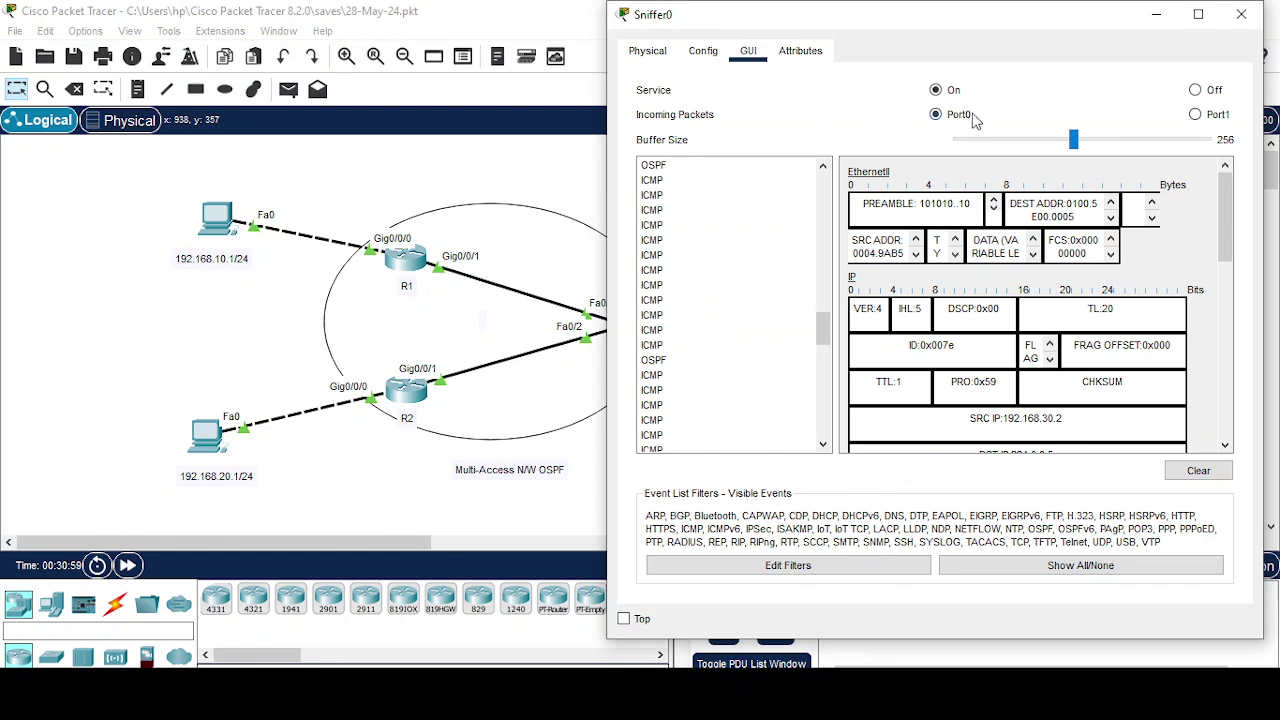
left_click(1195, 90)
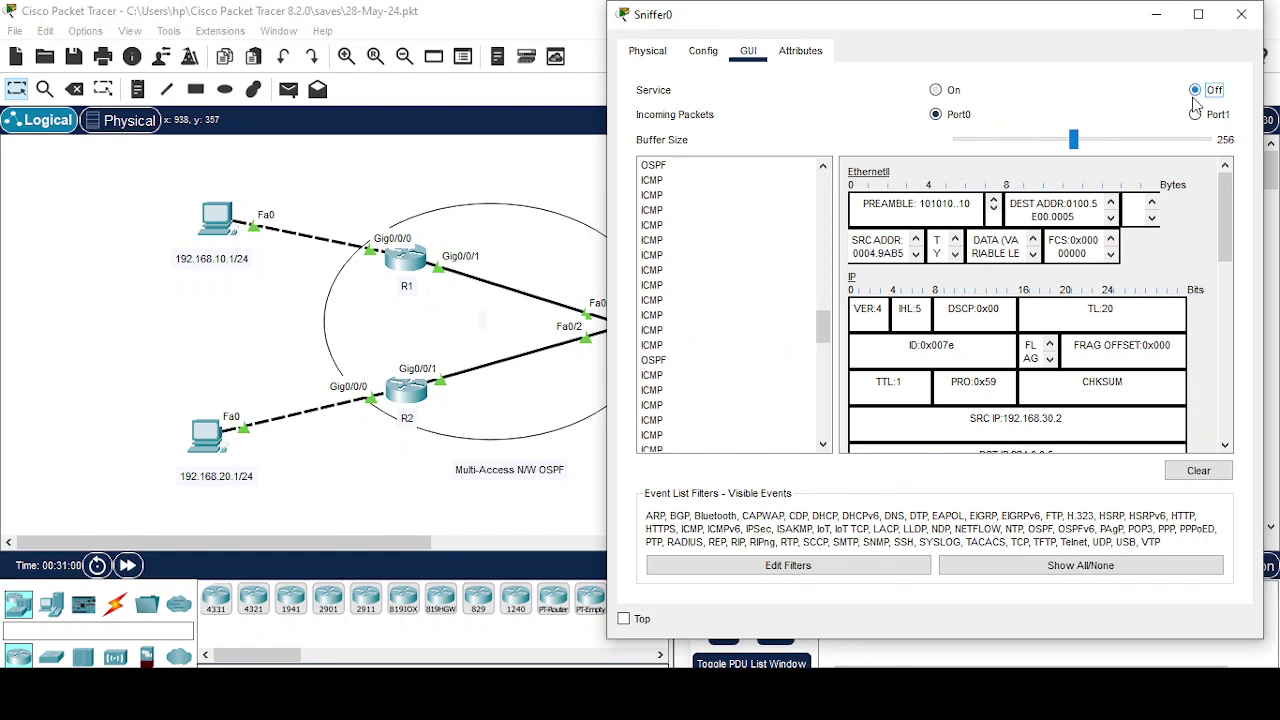
left_click(1190, 482)
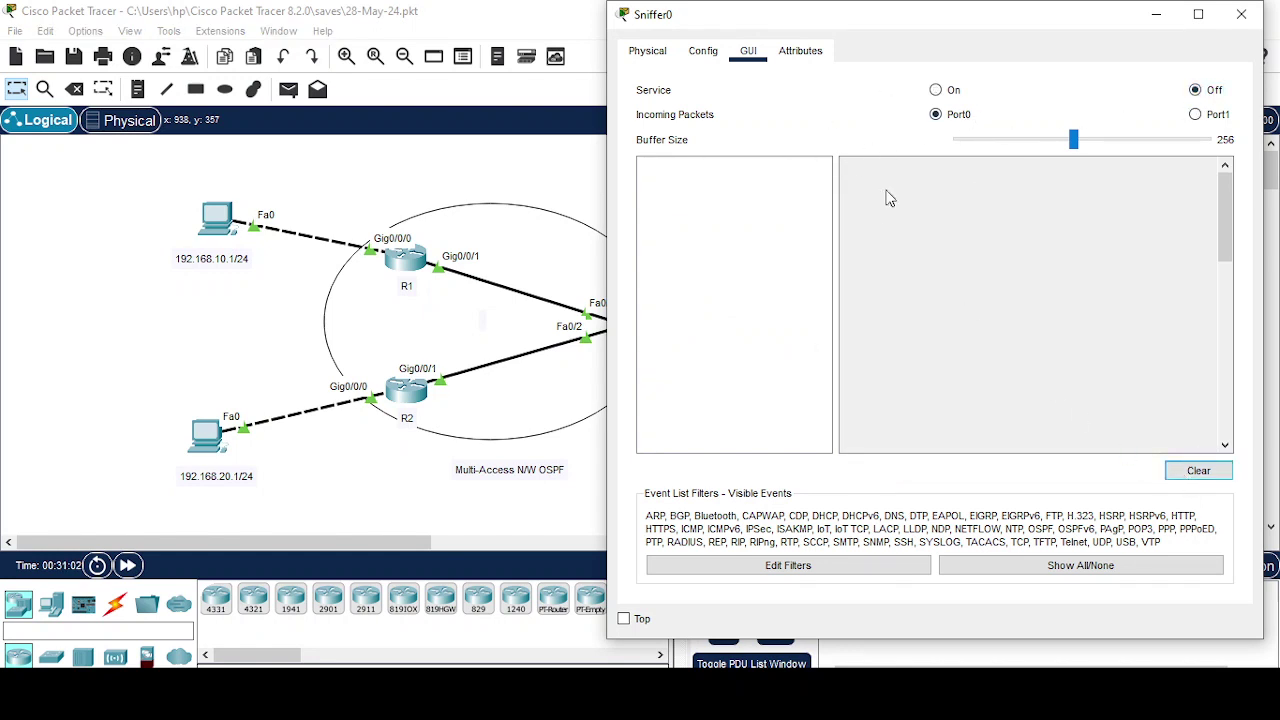
left_click(1198, 14)
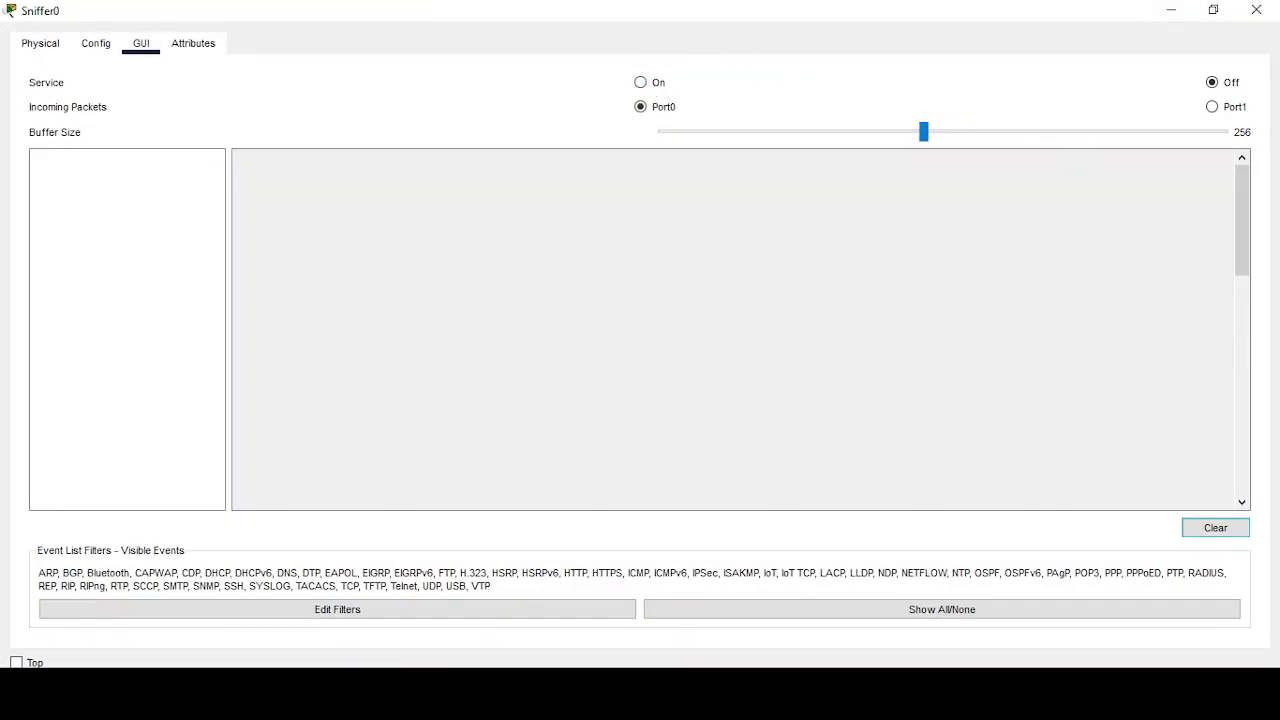
Step: Check PC0's running ping to 192.168.20.1, and switch the sniffer's service on to capture the mirrored traffic
left_click(616, 631)
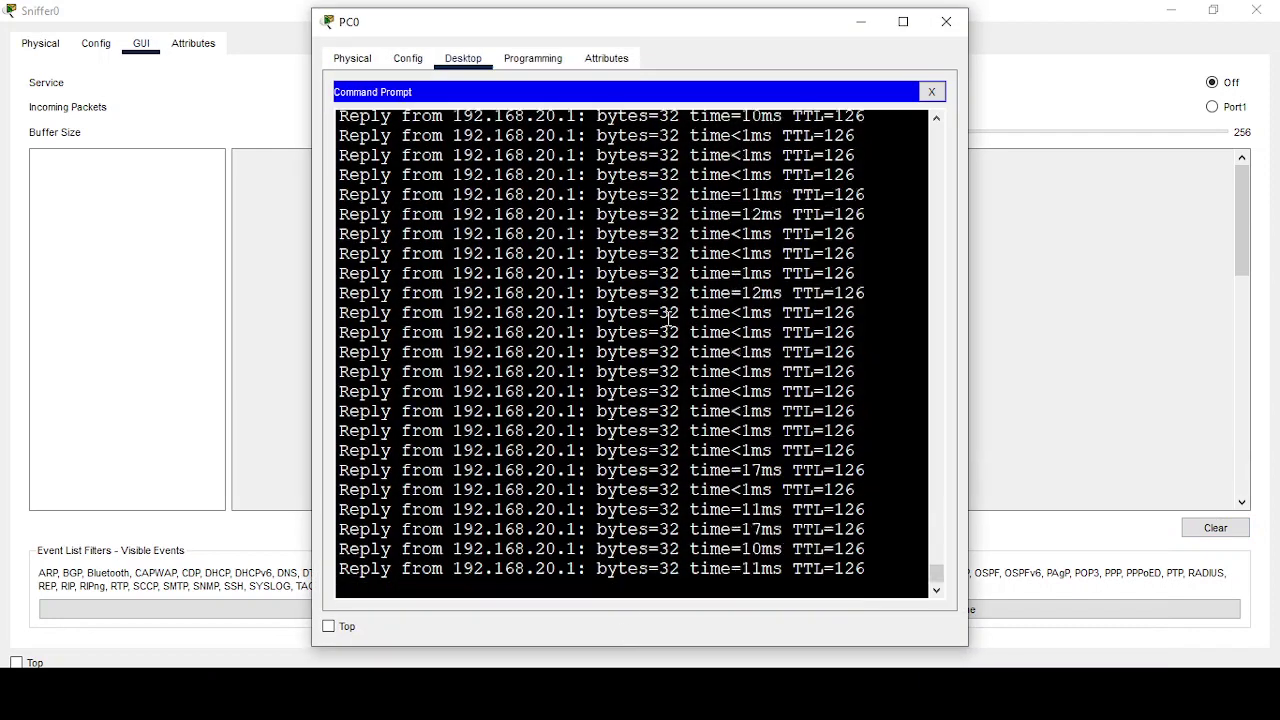
left_click(861, 22)
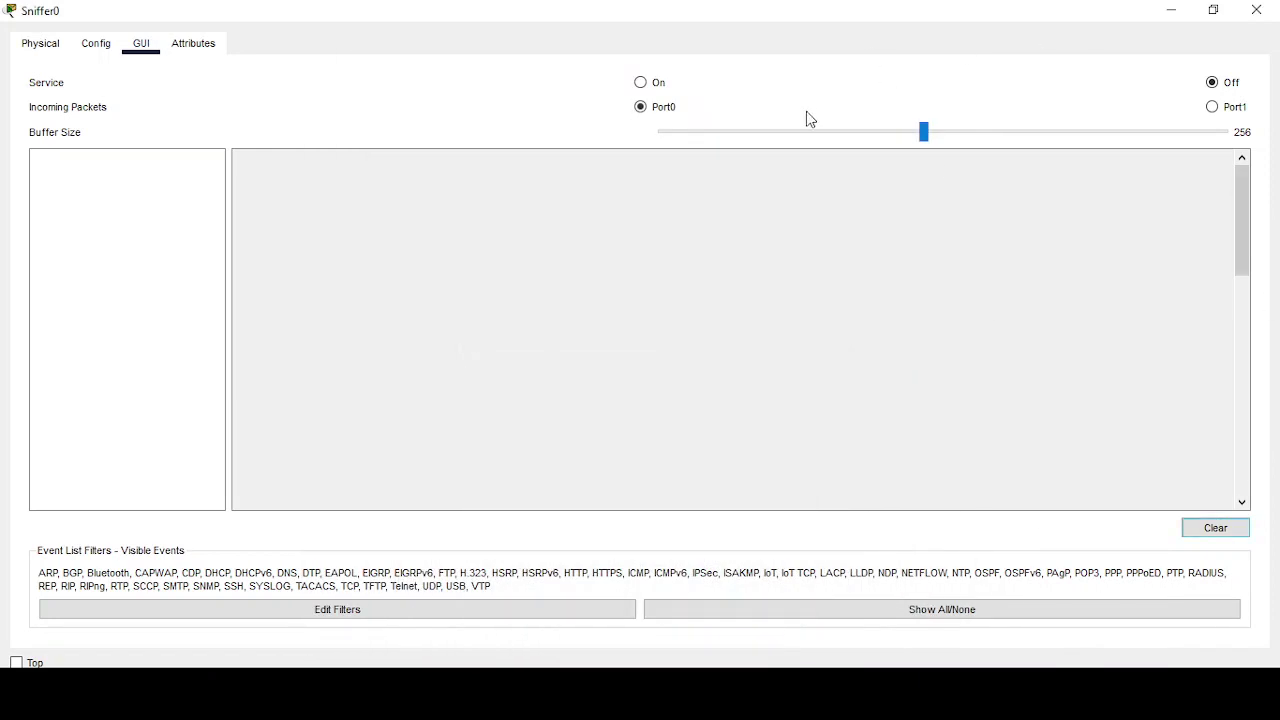
left_click(645, 84)
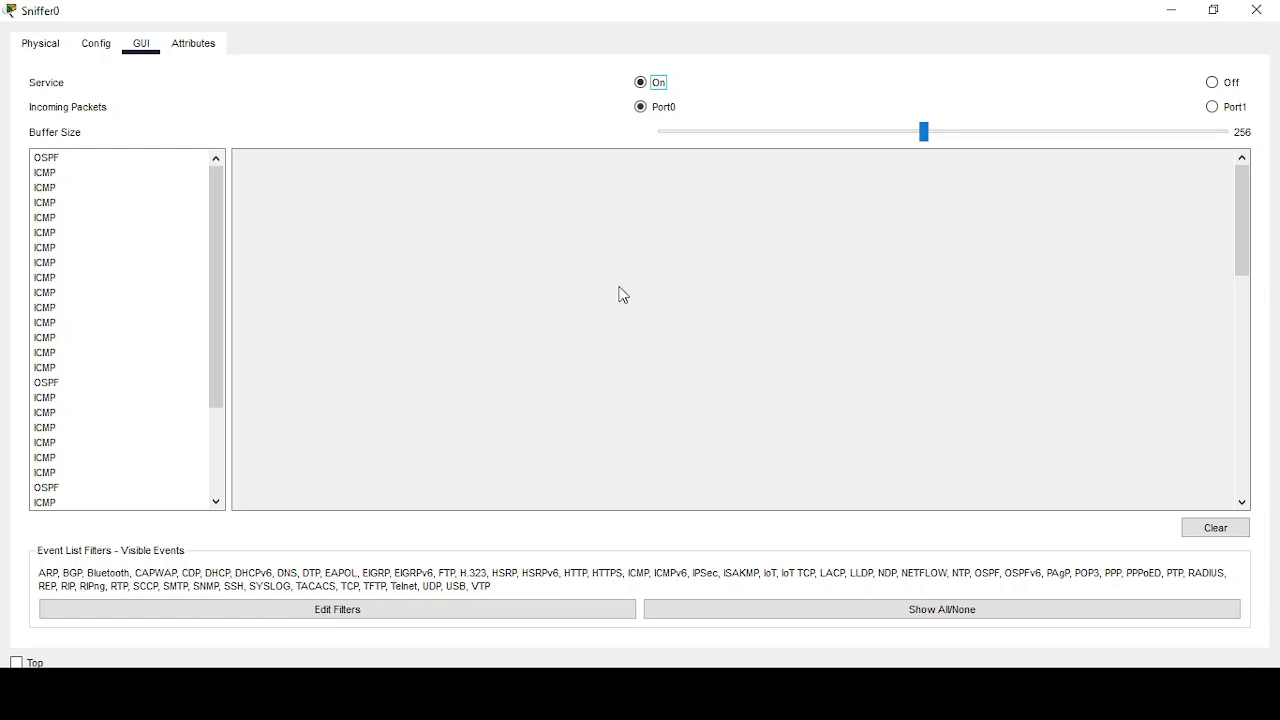
left_click(1170, 12)
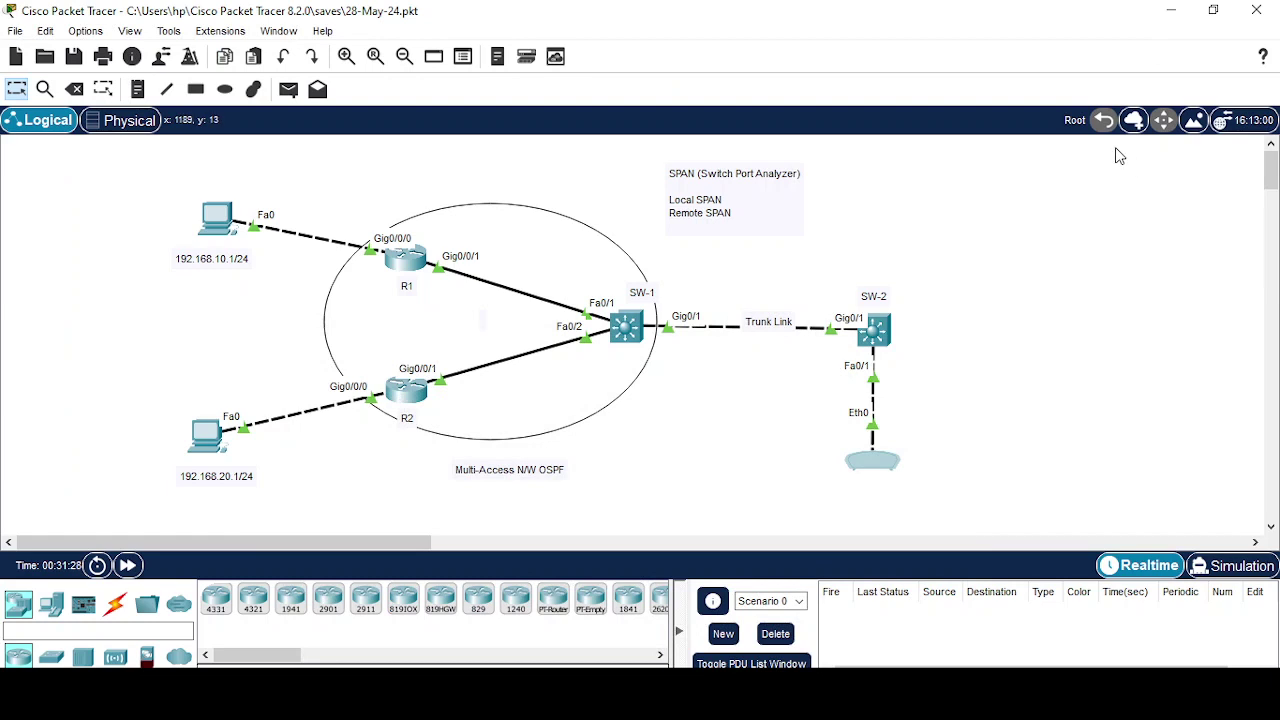